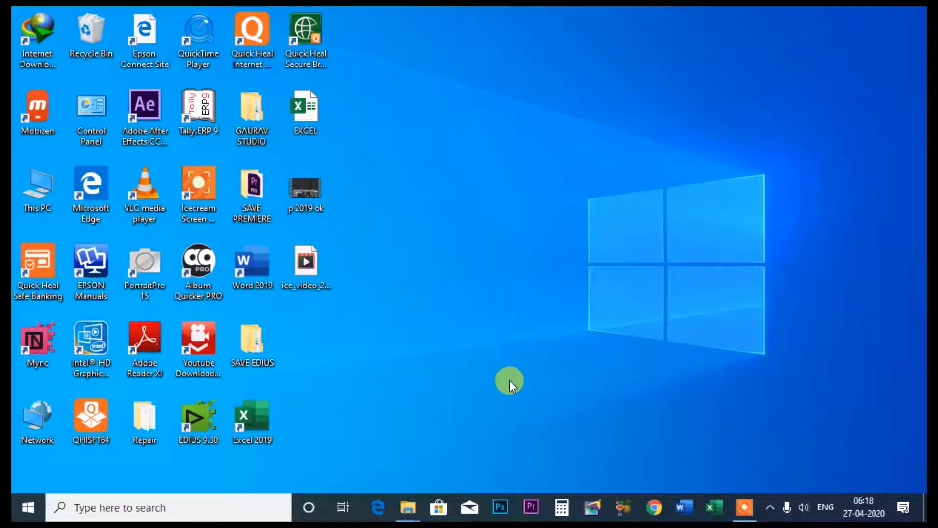
- Open Word with a blank document and fill it with sample text using =rand(10,3)
{"action": "left_click", "coordinate": [683, 511]}
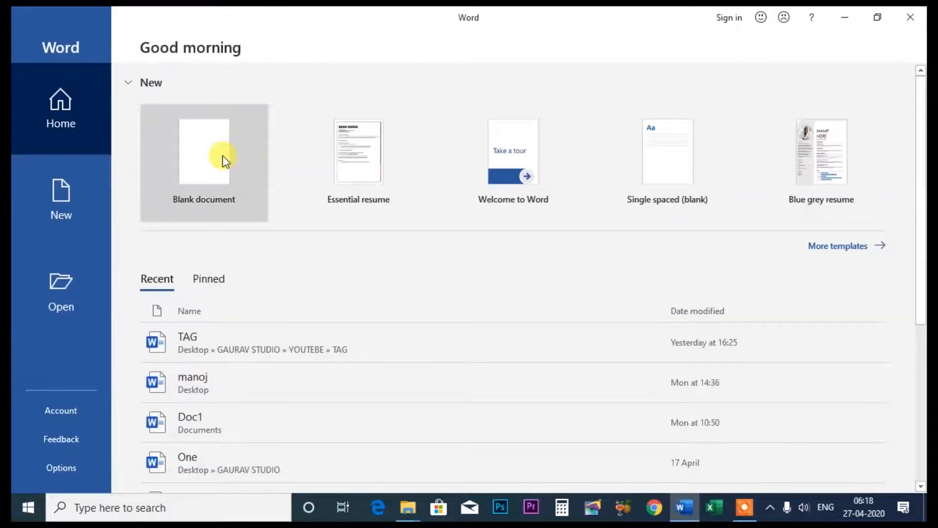
{"action": "left_click", "coordinate": [214, 159]}
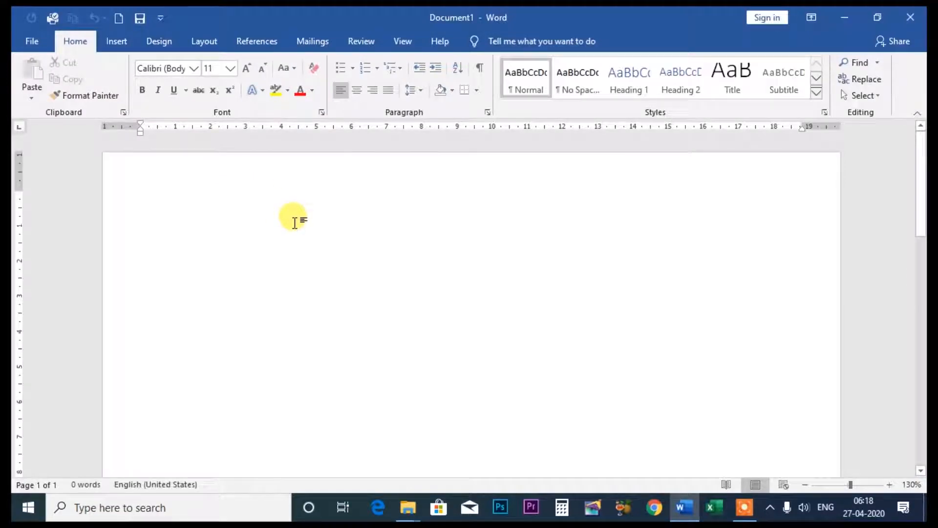
{"action": "type", "text": "=rand("}
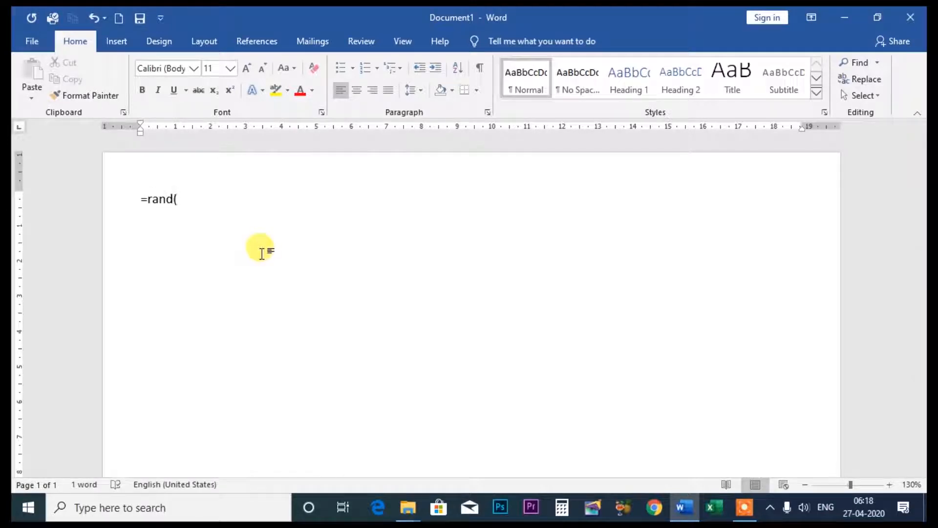
{"action": "type", "text": "10"}
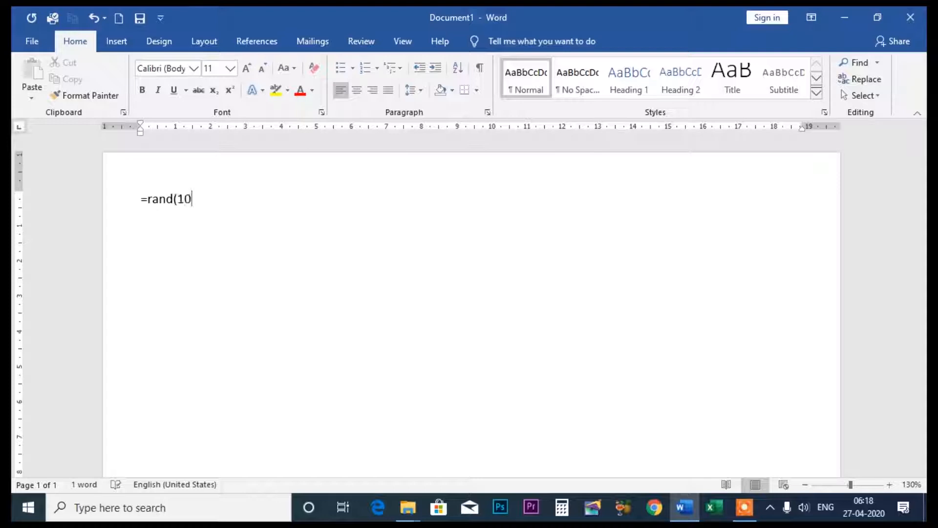
{"action": "type", "text": ",3)"}
{"action": "key", "text": "Return"}
{"action": "scroll", "coordinate": [241, 254], "scroll_direction": "up", "scroll_amount": 10}
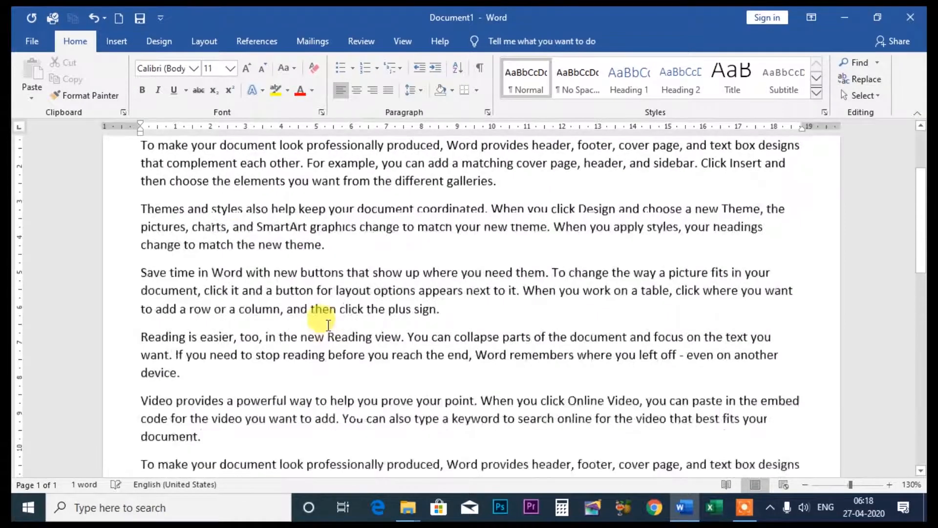
- Start inserting pictures from this device and browse to the NO COPY RIDE folder inside the studio folder on the Desktop
{"action": "left_click", "coordinate": [113, 41]}
{"action": "left_click", "coordinate": [146, 75]}
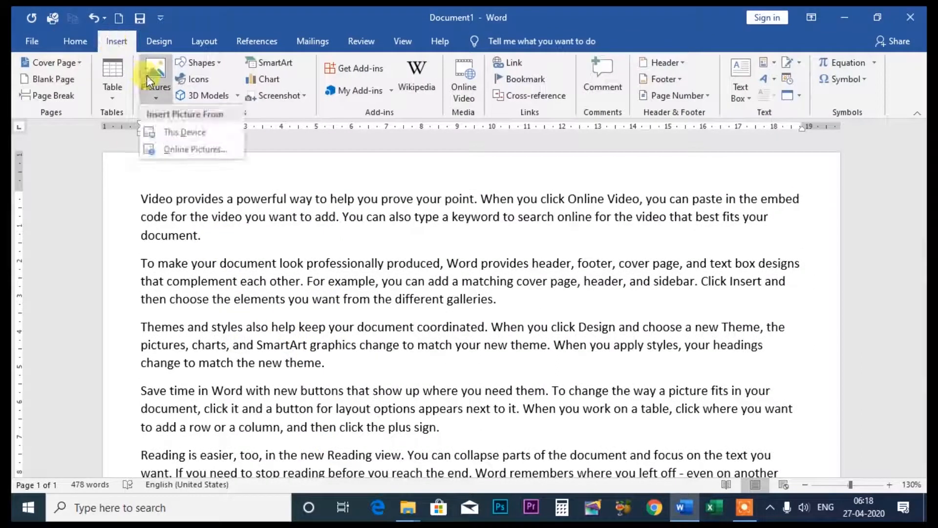
{"action": "left_click", "coordinate": [177, 128]}
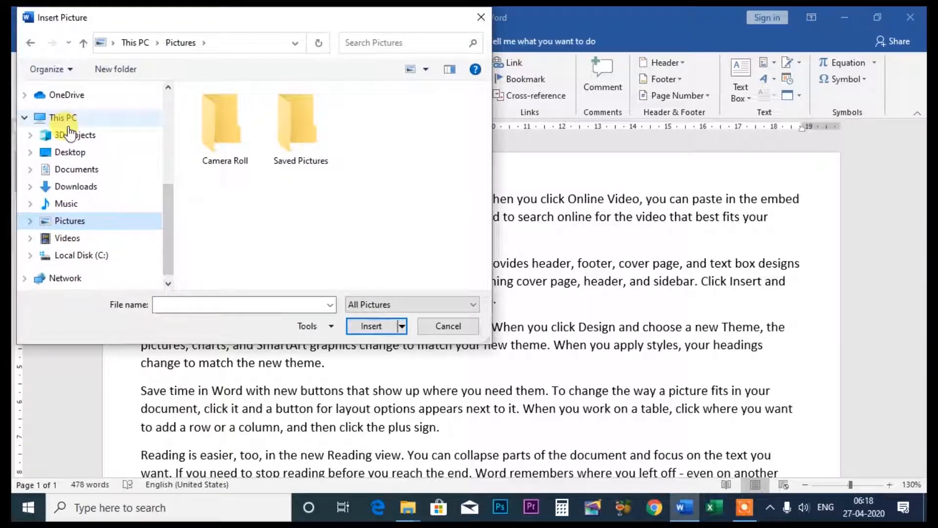
{"action": "left_click", "coordinate": [70, 152]}
{"action": "double_click", "coordinate": [222, 128]}
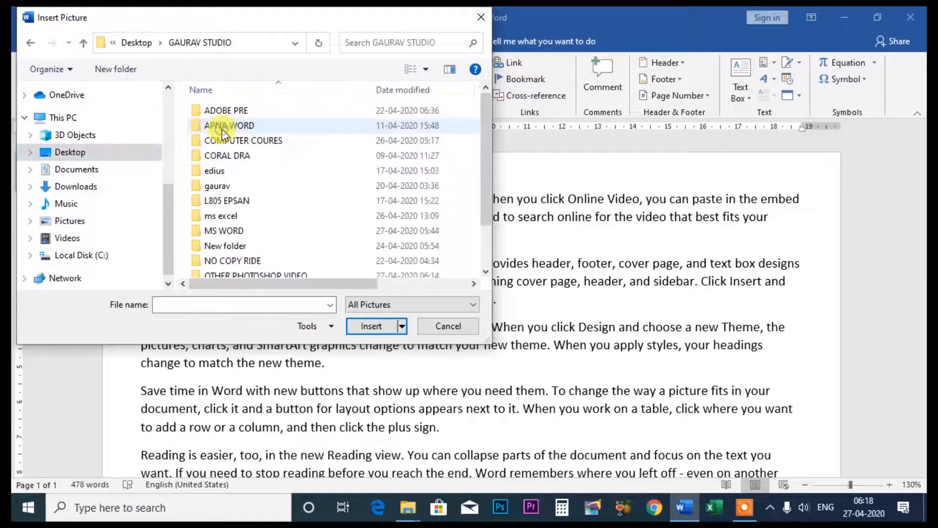
{"action": "scroll", "coordinate": [241, 188], "scroll_direction": "down", "scroll_amount": 2}
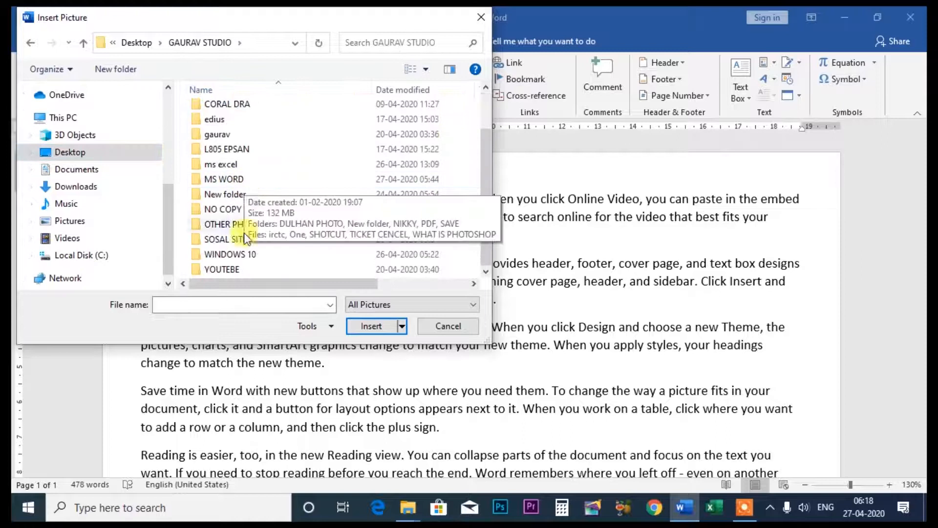
{"action": "double_click", "coordinate": [234, 210]}
- Insert the two pictures pexels-photo-139829 and pexels-photo-247206 together into the document
{"action": "scroll", "coordinate": [297, 209], "scroll_direction": "down", "scroll_amount": 3}
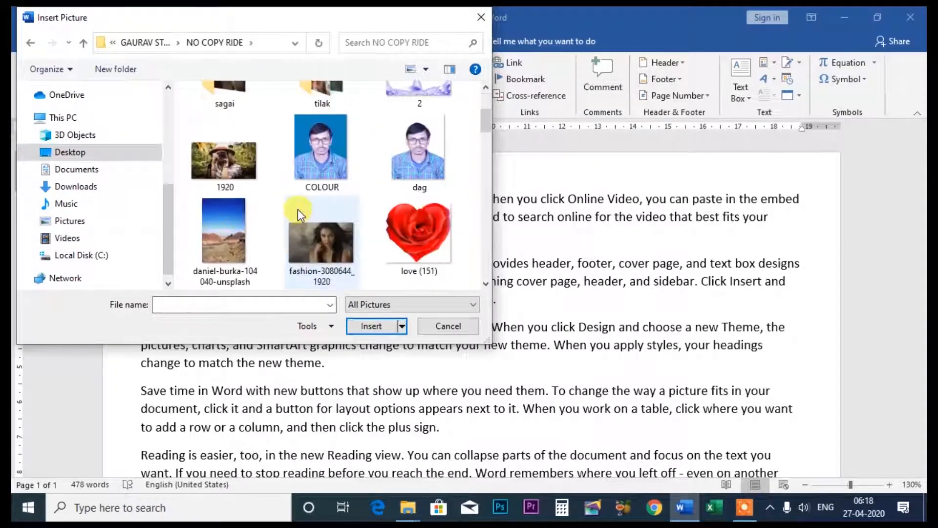
{"action": "scroll", "coordinate": [297, 209], "scroll_direction": "down", "scroll_amount": 2}
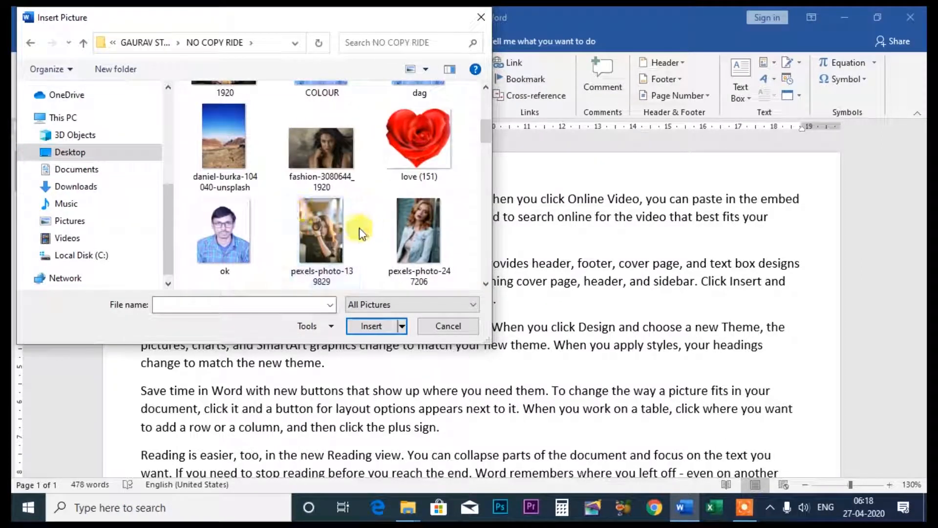
{"action": "scroll", "coordinate": [359, 228], "scroll_direction": "down", "scroll_amount": 2}
{"action": "left_click", "coordinate": [306, 164]}
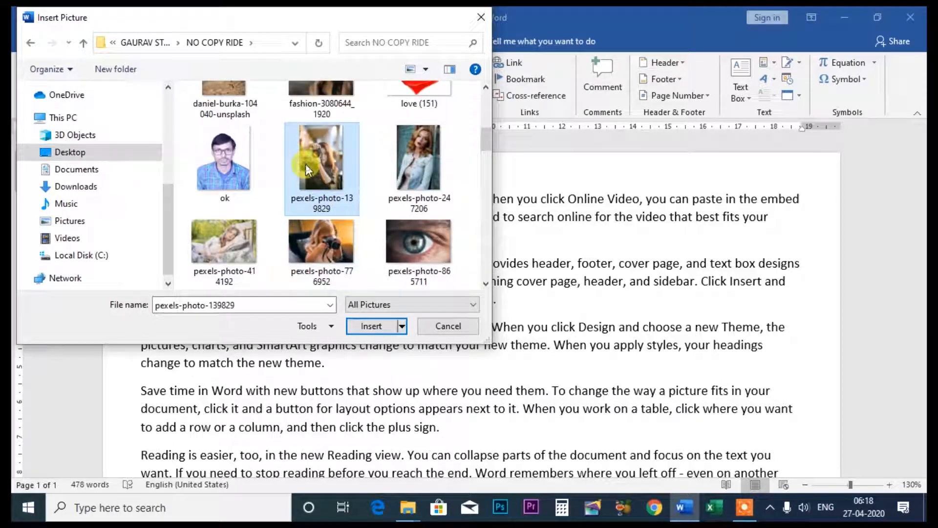
{"action": "left_click", "coordinate": [419, 166], "text": "ctrl"}
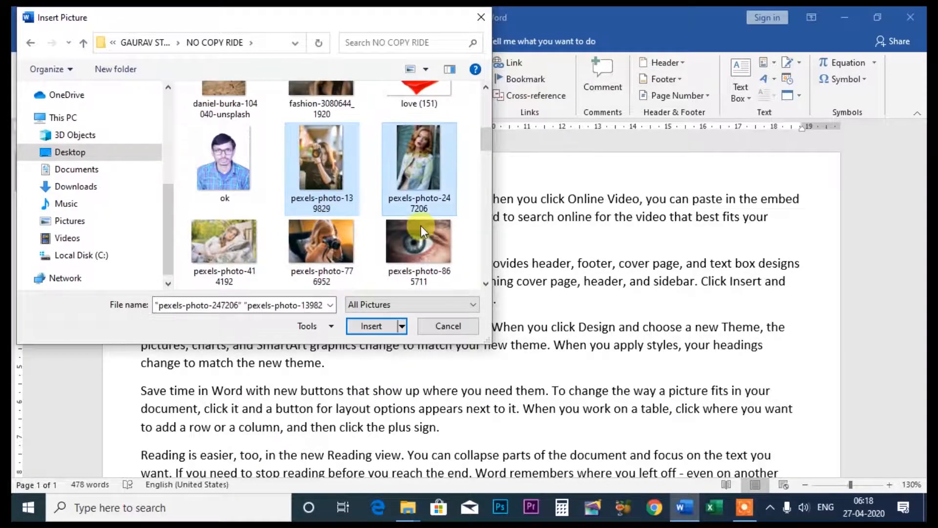
{"action": "left_click", "coordinate": [394, 325]}
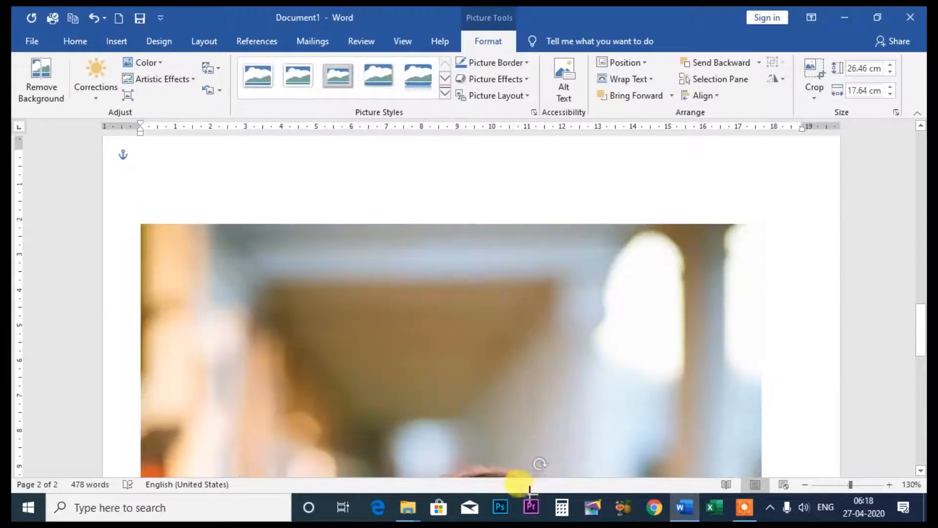
- Shrink the photo of the woman holding a camera to about 10.75 × 7.17 cm
{"action": "left_click_drag", "start_coordinate": [530, 494], "coordinate": [530, 494]}
{"action": "scroll", "coordinate": [300, 288], "scroll_direction": "up", "scroll_amount": 5}
{"action": "left_click", "coordinate": [220, 233]}
{"action": "scroll", "coordinate": [217, 222], "scroll_direction": "up", "scroll_amount": 5}
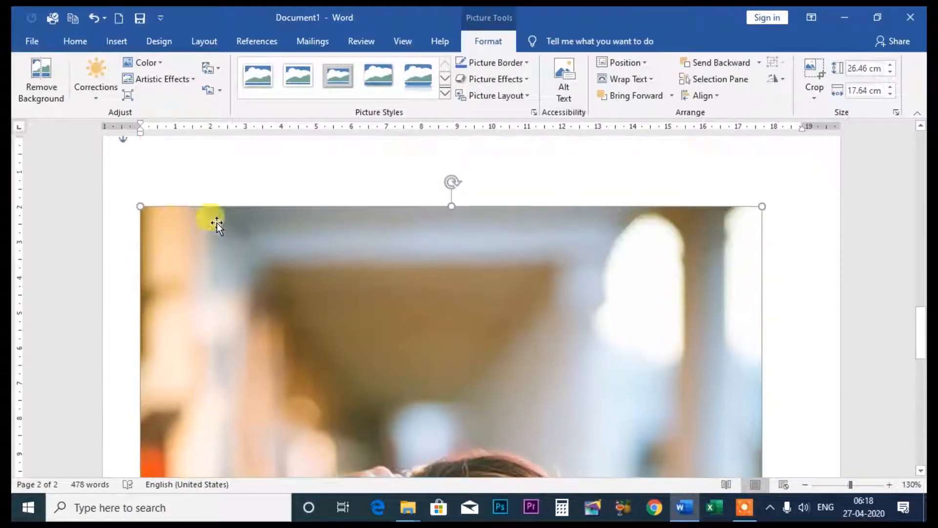
{"action": "left_click_drag", "start_coordinate": [140, 206], "coordinate": [487, 478]}
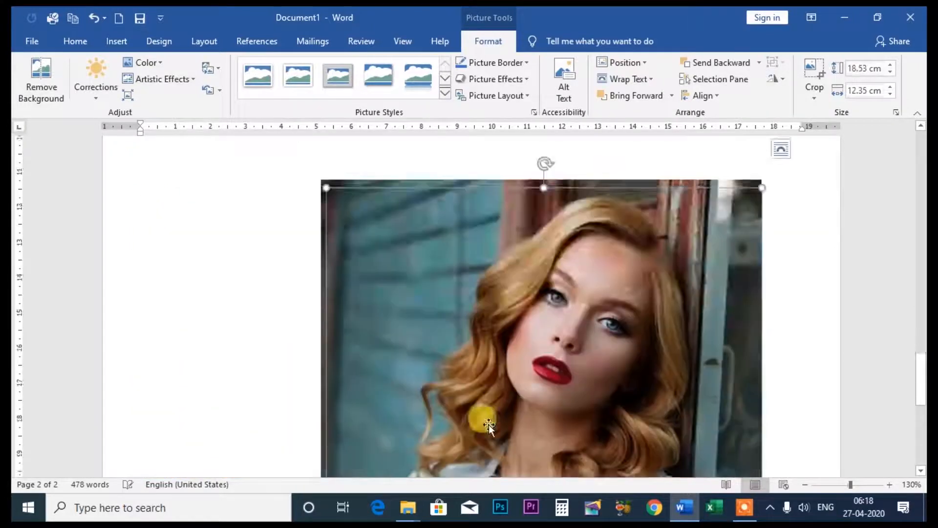
{"action": "scroll", "coordinate": [485, 420], "scroll_direction": "down", "scroll_amount": 4}
{"action": "scroll", "coordinate": [482, 412], "scroll_direction": "up", "scroll_amount": 4}
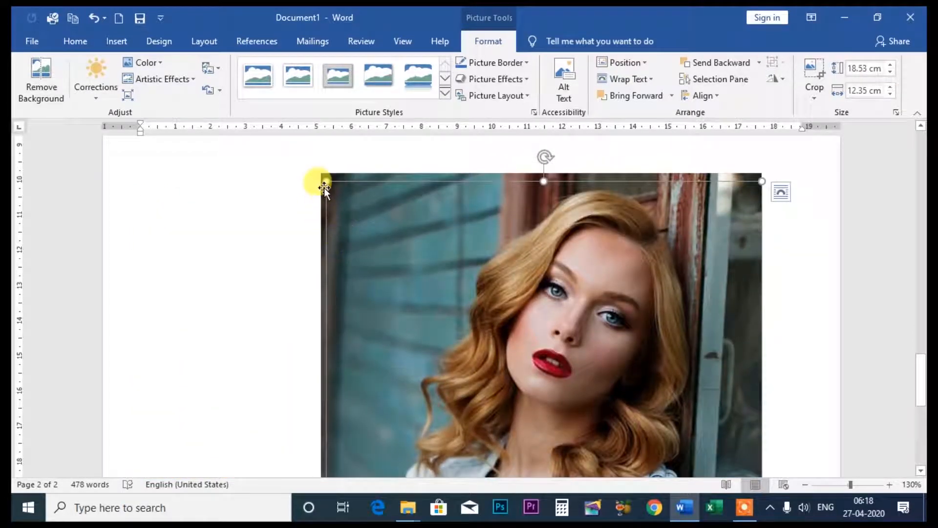
{"action": "left_click_drag", "start_coordinate": [322, 178], "coordinate": [485, 334]}
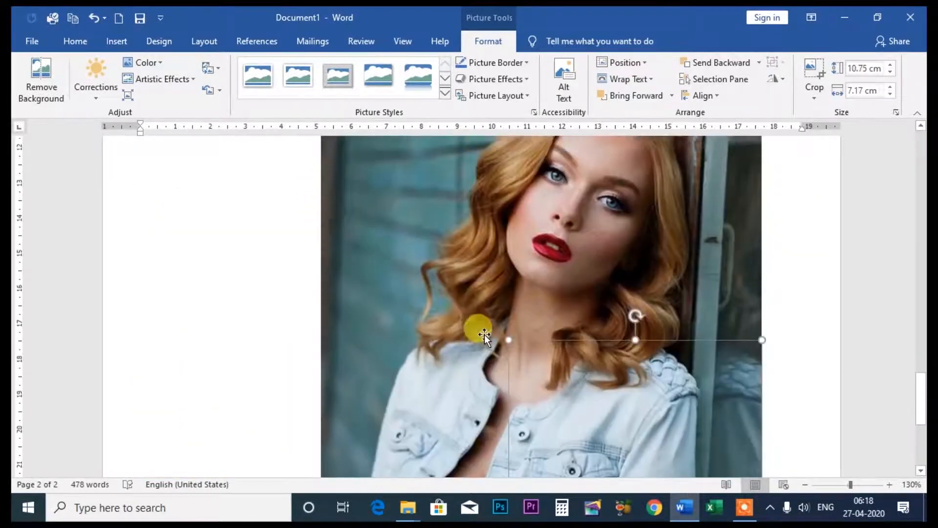
- Shrink the denim-jacket photo to about 8.39 × 5.59 cm and move it to the left of the camera photo
{"action": "scroll", "coordinate": [386, 210], "scroll_direction": "up", "scroll_amount": 4}
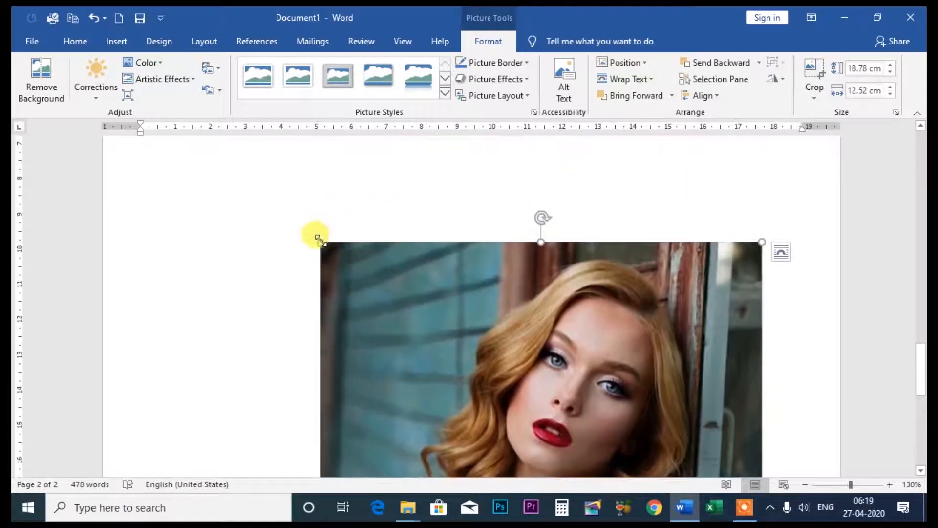
{"action": "left_click_drag", "start_coordinate": [321, 240], "coordinate": [594, 439]}
{"action": "scroll", "coordinate": [597, 434], "scroll_direction": "down", "scroll_amount": 8}
{"action": "scroll", "coordinate": [581, 407], "scroll_direction": "up", "scroll_amount": 3}
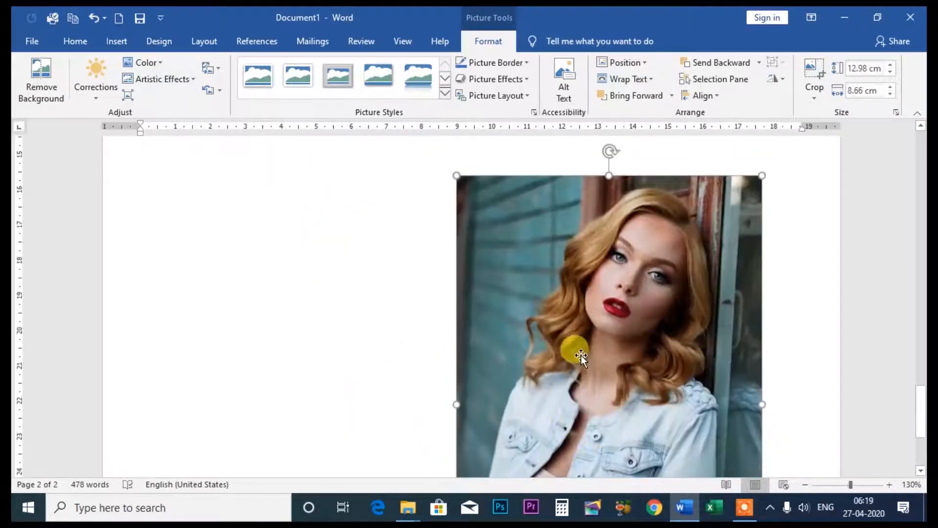
{"action": "left_click_drag", "start_coordinate": [581, 355], "coordinate": [293, 319]}
{"action": "scroll", "coordinate": [262, 289], "scroll_direction": "up", "scroll_amount": 4}
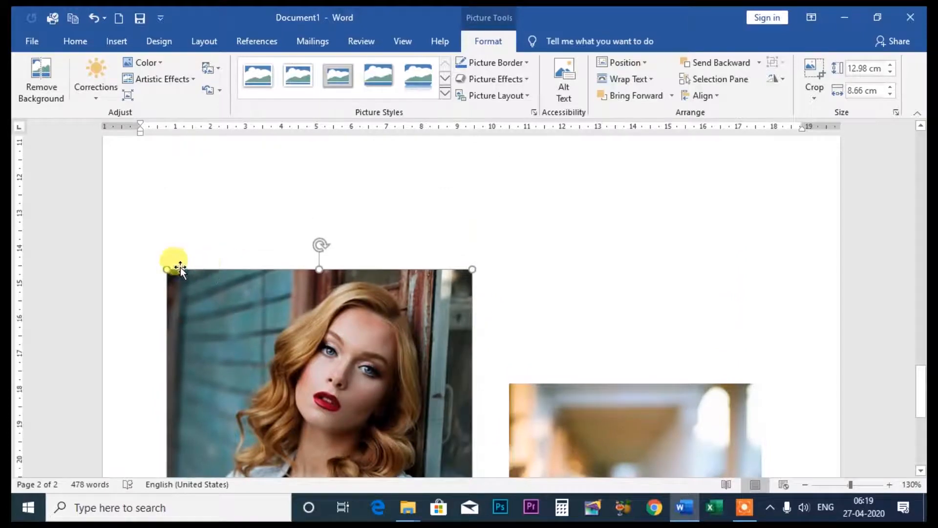
{"action": "left_click_drag", "start_coordinate": [167, 268], "coordinate": [322, 405]}
{"action": "scroll", "coordinate": [362, 437], "scroll_direction": "down", "scroll_amount": 6}
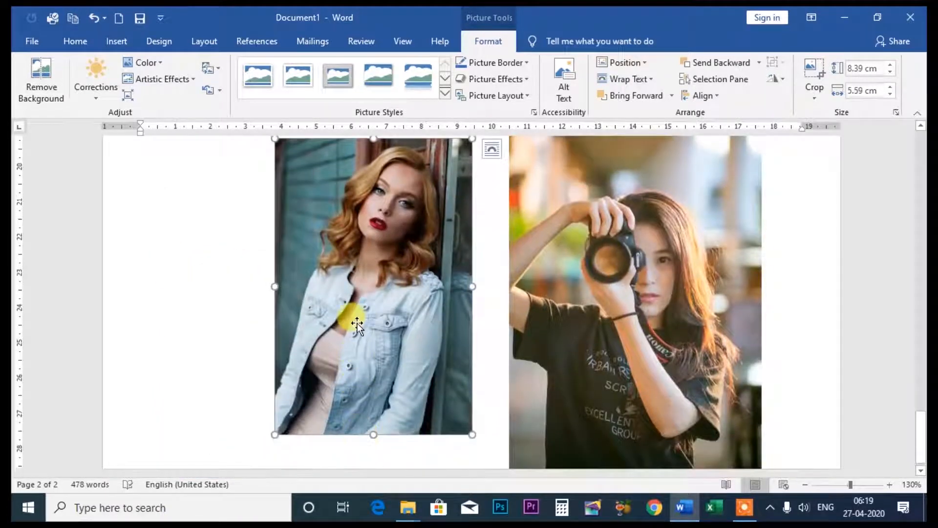
{"action": "left_click_drag", "start_coordinate": [357, 323], "coordinate": [295, 341]}
- Shrink the camera photo to about 7.82 × 5.21 cm and place it directly against the denim-jacket photo's right edge
{"action": "scroll", "coordinate": [513, 304], "scroll_direction": "up", "scroll_amount": 3}
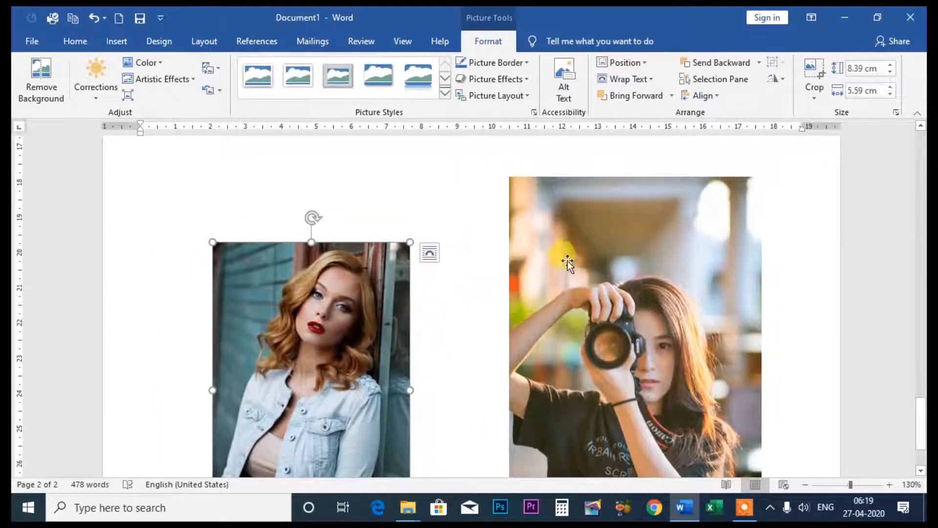
{"action": "left_click_drag", "start_coordinate": [605, 296], "coordinate": [522, 296]}
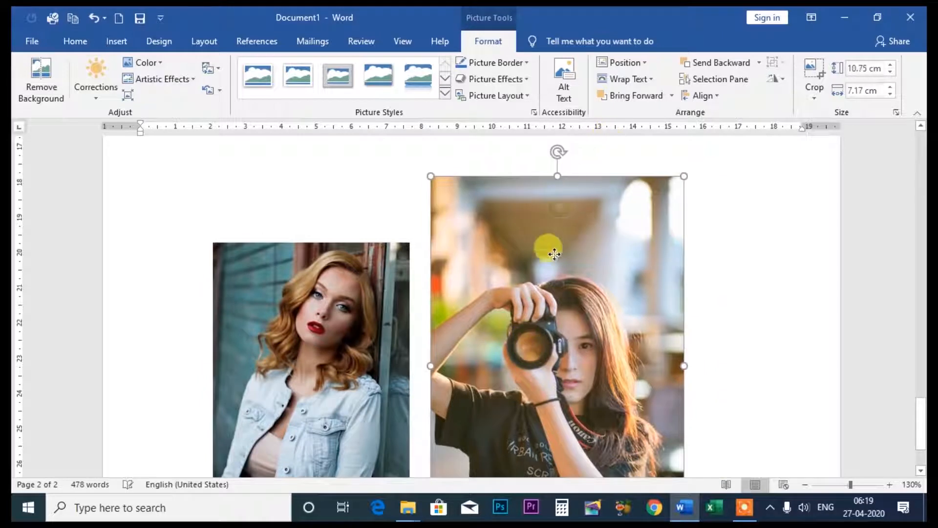
{"action": "left_click_drag", "start_coordinate": [421, 172], "coordinate": [495, 262]}
{"action": "scroll", "coordinate": [582, 299], "scroll_direction": "down", "scroll_amount": 3}
{"action": "scroll", "coordinate": [583, 299], "scroll_direction": "up", "scroll_amount": 2}
{"action": "left_click_drag", "start_coordinate": [576, 270], "coordinate": [488, 247]}
- Match the camera photo to the denim-jacket photo at about 8.27 × 5.49 cm by overlapping them, and move the denim-jacket photo to its right
{"action": "scroll", "coordinate": [493, 259], "scroll_direction": "down", "scroll_amount": 2}
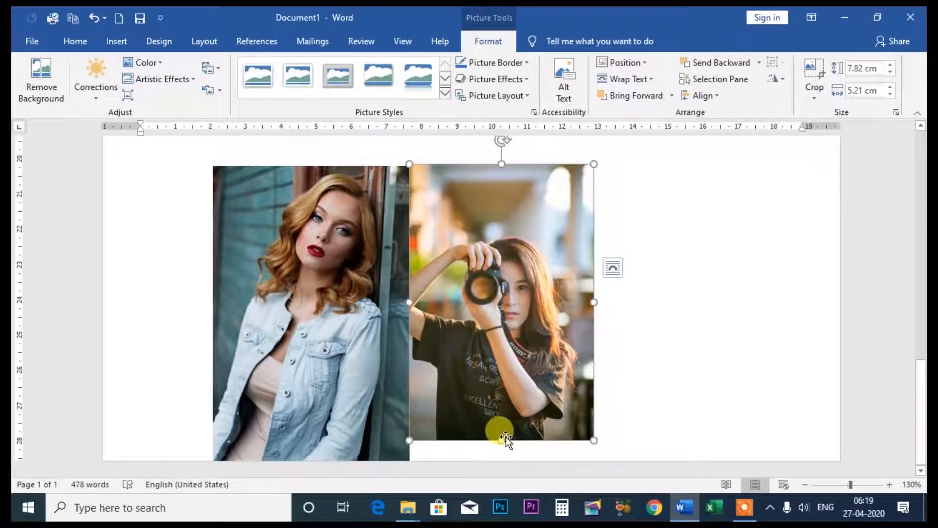
{"action": "mouse_move", "coordinate": [501, 439]}
{"action": "left_mouse_down"}
{"action": "mouse_move", "coordinate": [490, 440]}
{"action": "mouse_move", "coordinate": [501, 456]}
{"action": "left_mouse_up"}
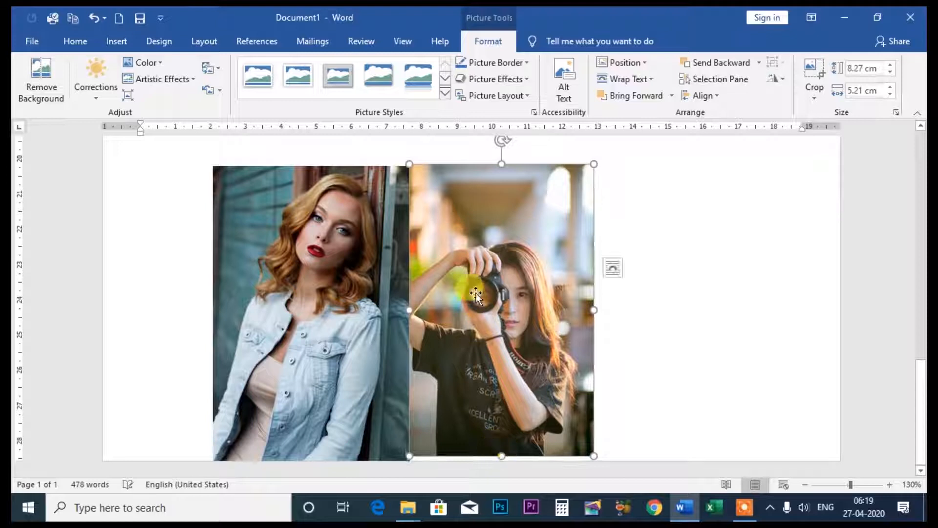
{"action": "left_click_drag", "start_coordinate": [476, 293], "coordinate": [280, 313]}
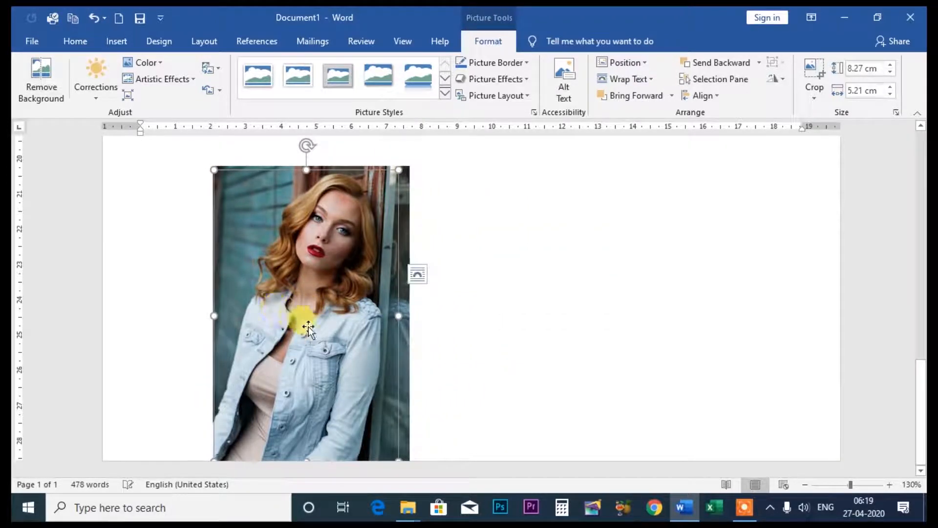
{"action": "left_click_drag", "start_coordinate": [399, 315], "coordinate": [408, 315]}
{"action": "left_click", "coordinate": [562, 315]}
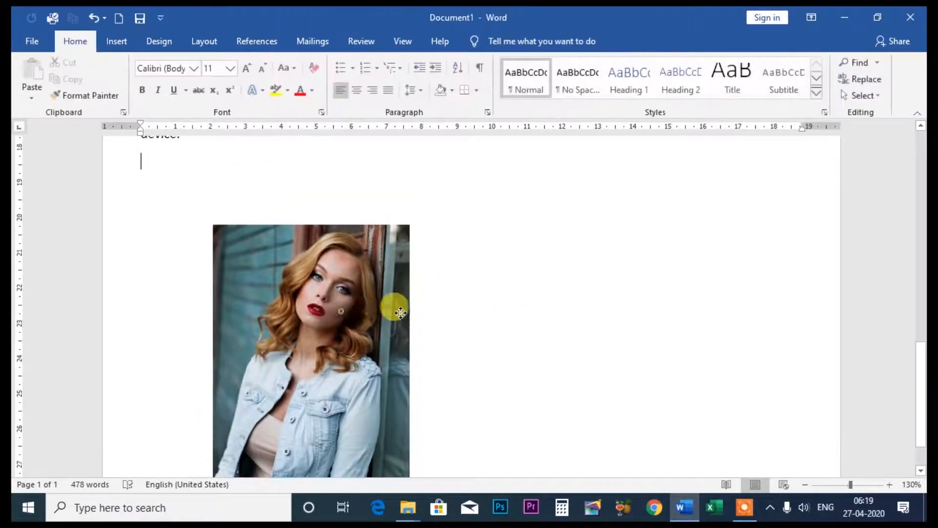
{"action": "left_click_drag", "start_coordinate": [345, 314], "coordinate": [561, 314]}
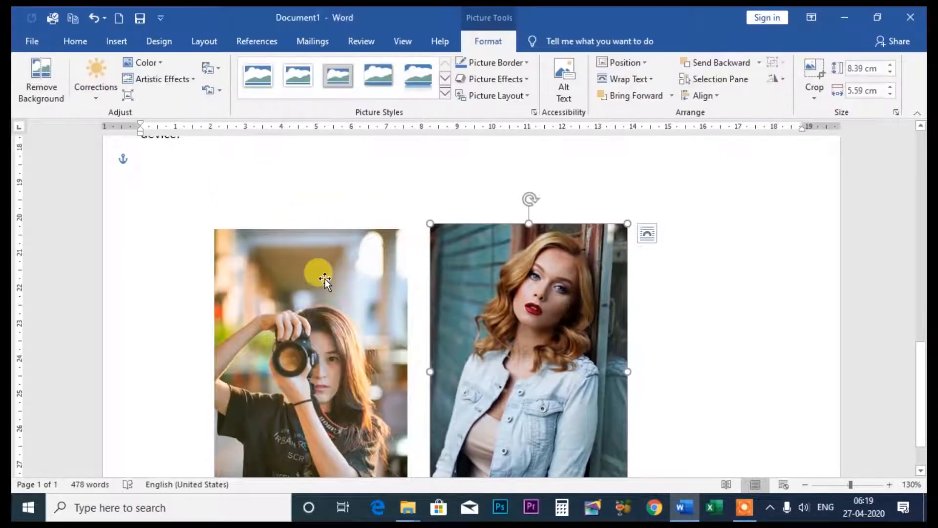
- Set the camera photo's text wrapping to In Front of Text
{"action": "left_click", "coordinate": [322, 278]}
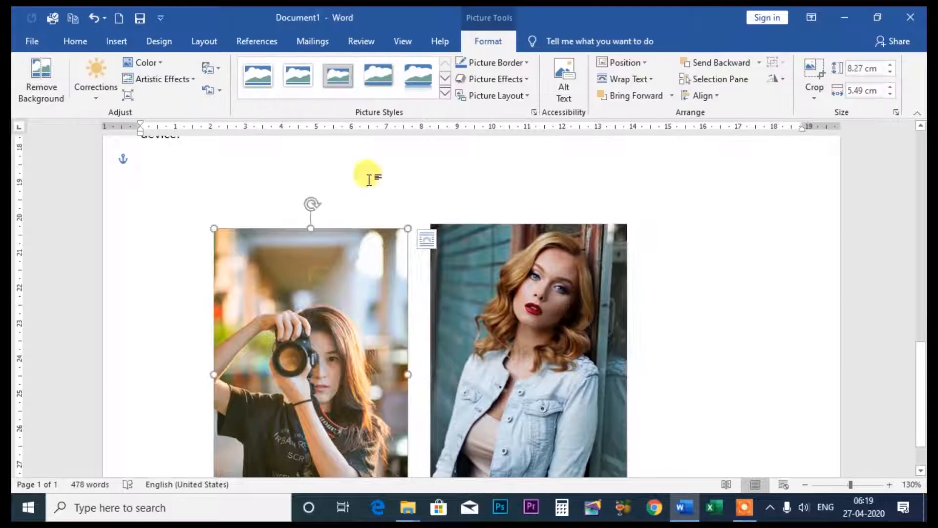
{"action": "left_click", "coordinate": [643, 79]}
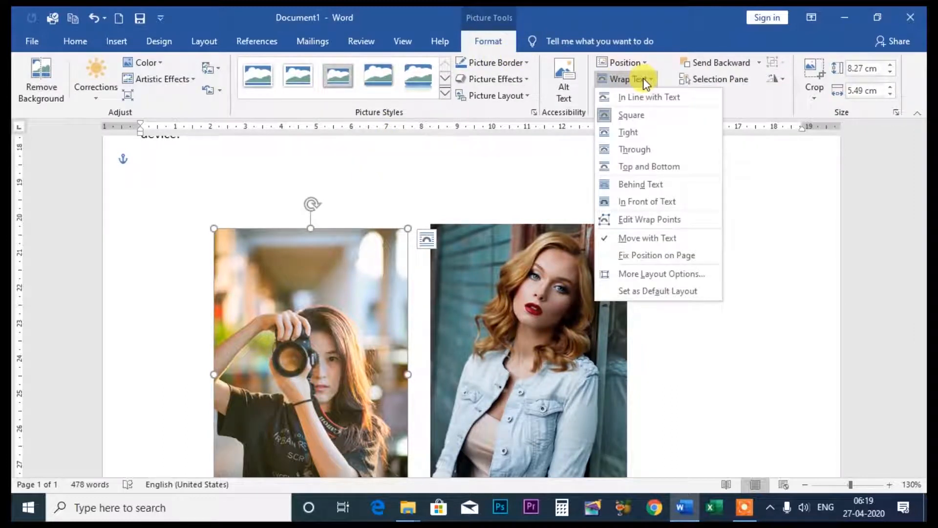
{"action": "left_click", "coordinate": [638, 200]}
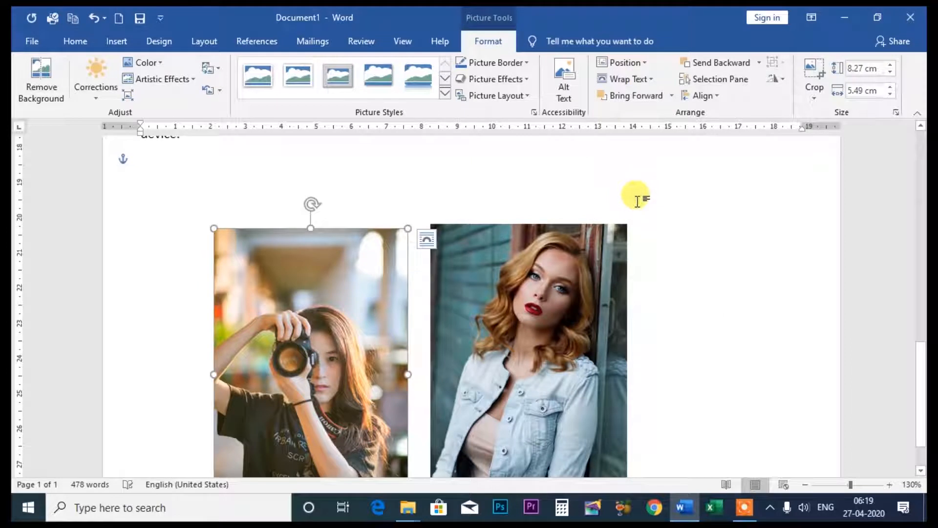
{"action": "left_click", "coordinate": [651, 80]}
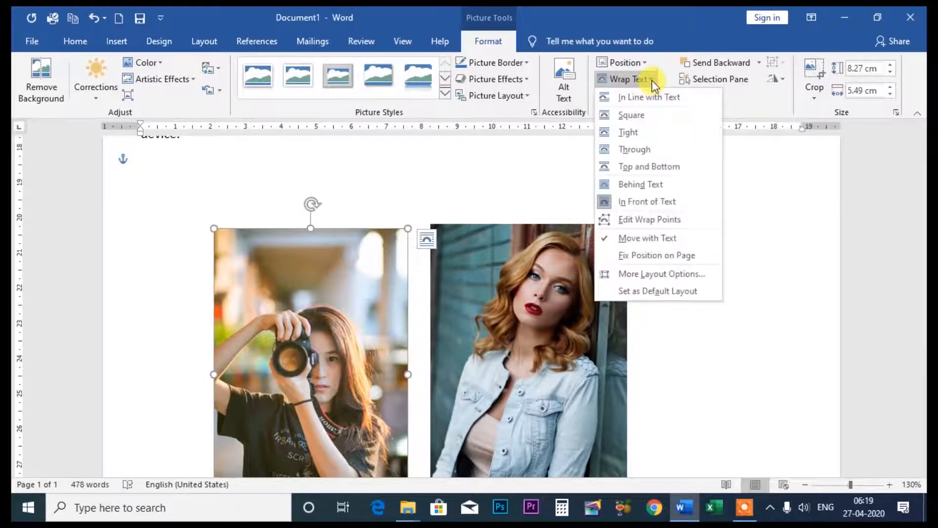
{"action": "left_click", "coordinate": [648, 201]}
- Set the denim-jacket photo's text wrapping to In Front of Text
{"action": "left_click", "coordinate": [510, 307]}
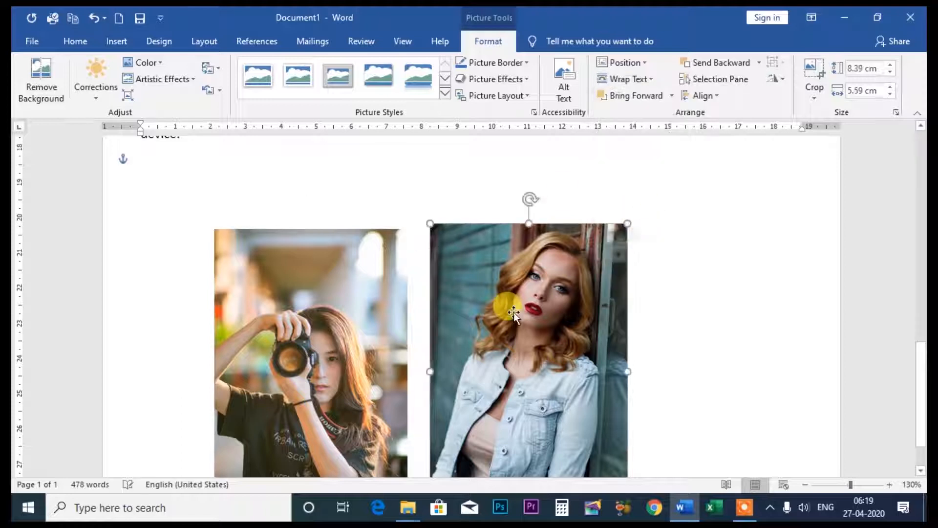
{"action": "left_click", "coordinate": [645, 79]}
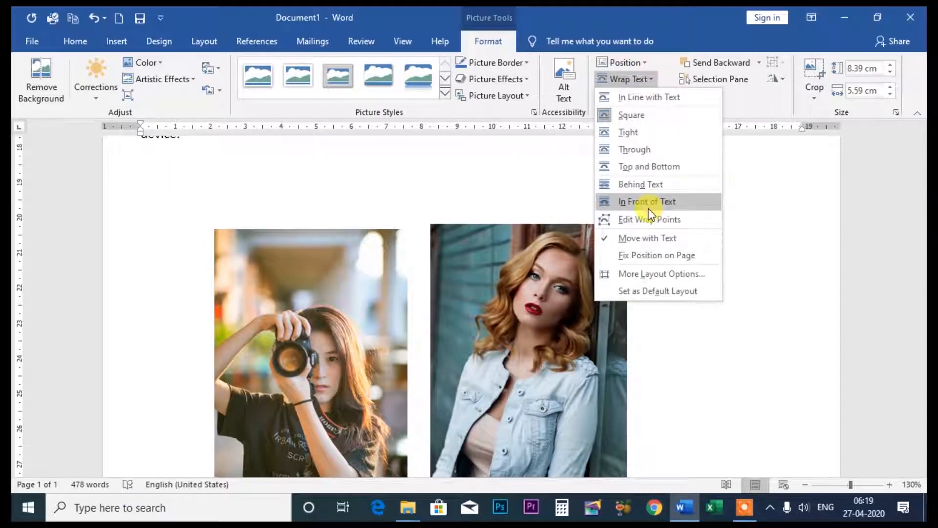
{"action": "left_click", "coordinate": [649, 201]}
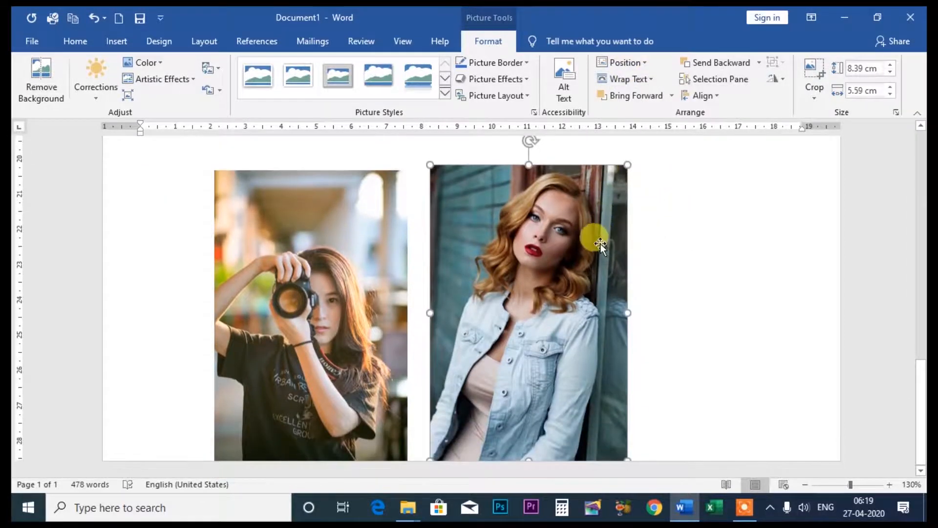
- Move both photos up from the blank area below the text and place them side by side over the lower paragraphs
{"action": "scroll", "coordinate": [605, 234], "scroll_direction": "up", "scroll_amount": 10}
{"action": "scroll", "coordinate": [611, 233], "scroll_direction": "down", "scroll_amount": 10}
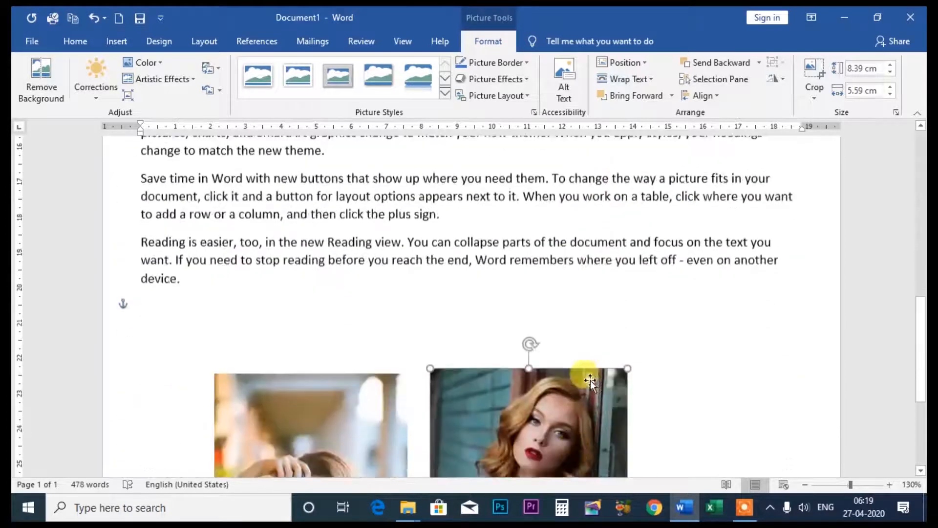
{"action": "left_click_drag", "start_coordinate": [550, 394], "coordinate": [565, 195]}
{"action": "left_click_drag", "start_coordinate": [312, 335], "coordinate": [335, 114]}
{"action": "scroll", "coordinate": [423, 239], "scroll_direction": "up", "scroll_amount": 4}
{"action": "left_click_drag", "start_coordinate": [384, 312], "coordinate": [386, 188]}
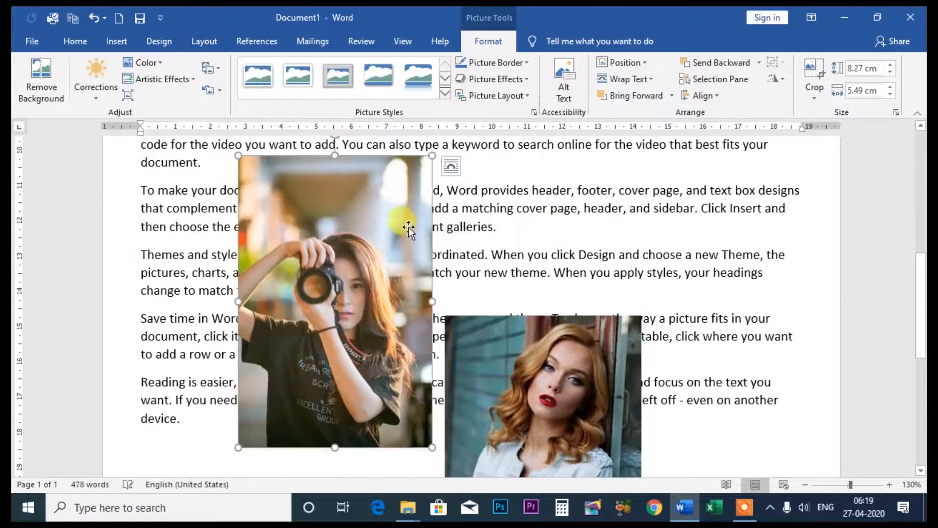
{"action": "left_click_drag", "start_coordinate": [543, 345], "coordinate": [544, 184]}
{"action": "scroll", "coordinate": [546, 205], "scroll_direction": "up", "scroll_amount": 4}
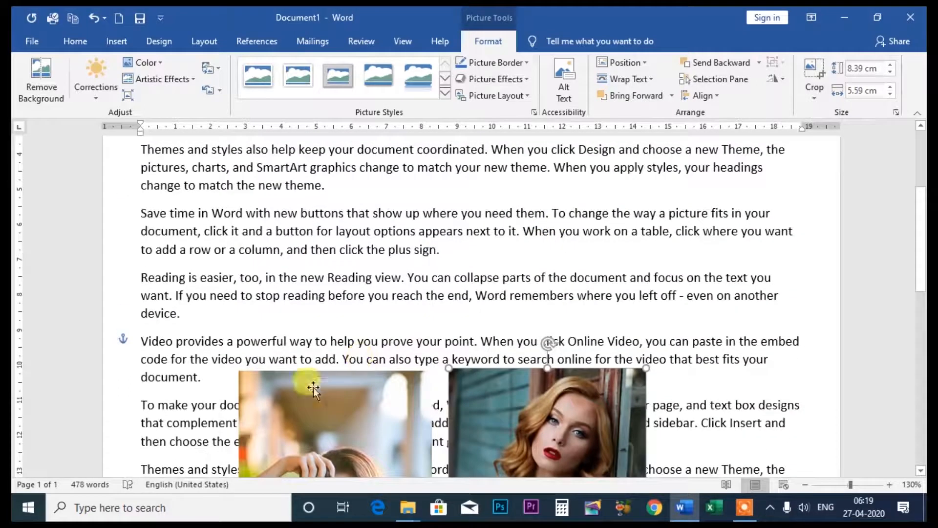
- Move both photos further up so they sit side by side just below the document's first paragraph
{"action": "left_click_drag", "start_coordinate": [300, 415], "coordinate": [304, 197]}
{"action": "left_click_drag", "start_coordinate": [537, 377], "coordinate": [568, 196]}
{"action": "scroll", "coordinate": [568, 196], "scroll_direction": "up", "scroll_amount": 3}
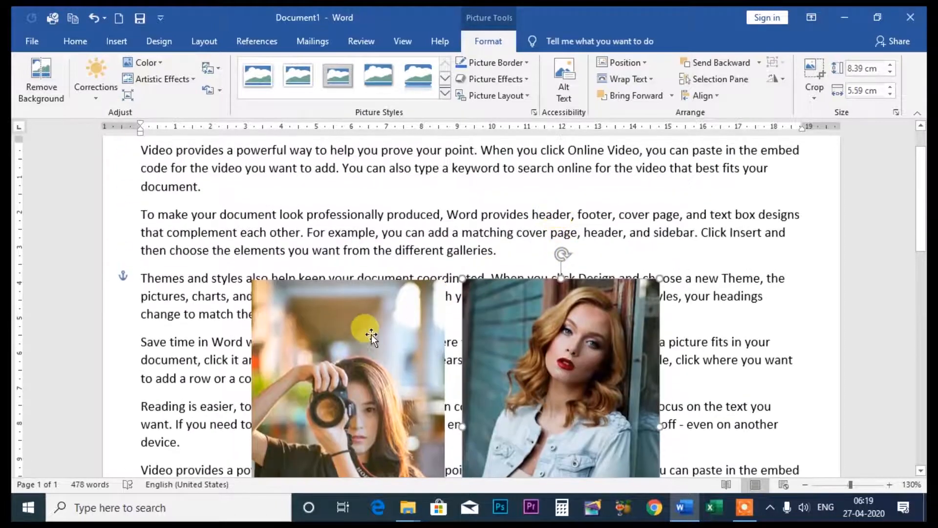
{"action": "left_click_drag", "start_coordinate": [356, 336], "coordinate": [357, 199]}
{"action": "left_click_drag", "start_coordinate": [537, 339], "coordinate": [552, 222]}
{"action": "left_click_drag", "start_coordinate": [342, 232], "coordinate": [348, 278]}
{"action": "left_click_drag", "start_coordinate": [586, 220], "coordinate": [588, 258]}
- Reapply In Front of Text wrapping to the denim-jacket photo and move it so it overlaps the camera photo's right side
{"action": "left_click", "coordinate": [654, 80]}
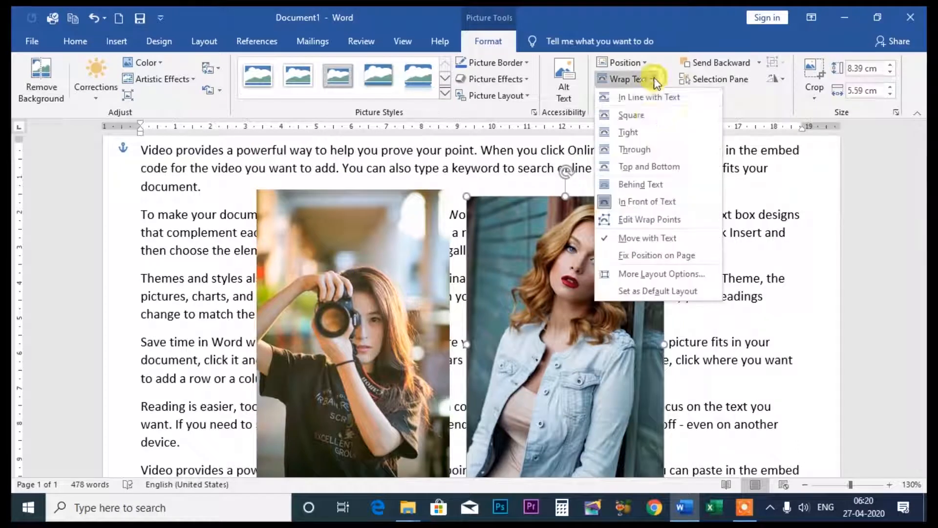
{"action": "left_click", "coordinate": [652, 203]}
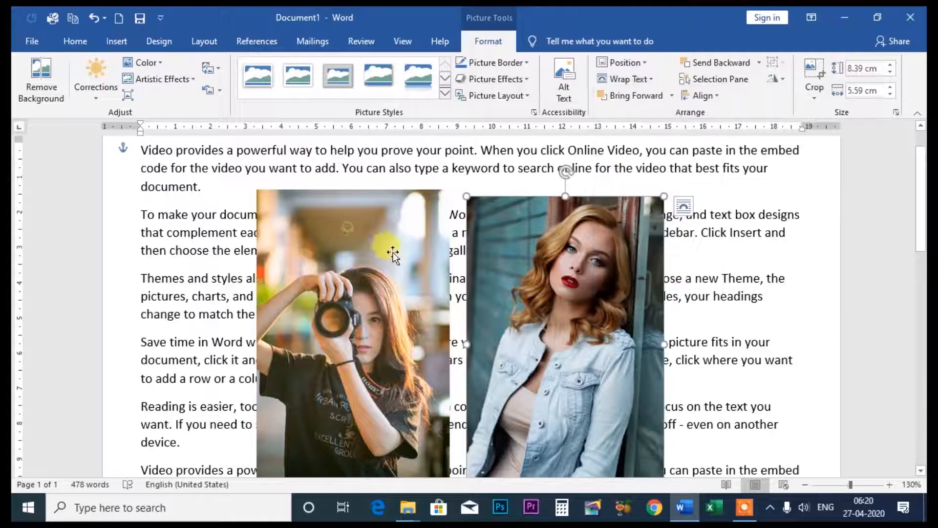
{"action": "left_click_drag", "start_coordinate": [543, 268], "coordinate": [526, 262]}
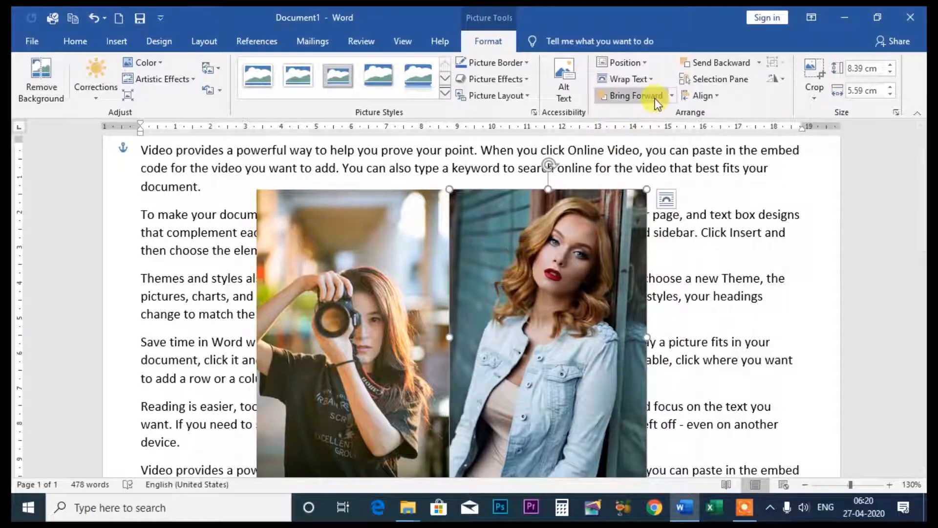
{"action": "left_click_drag", "start_coordinate": [581, 284], "coordinate": [524, 295]}
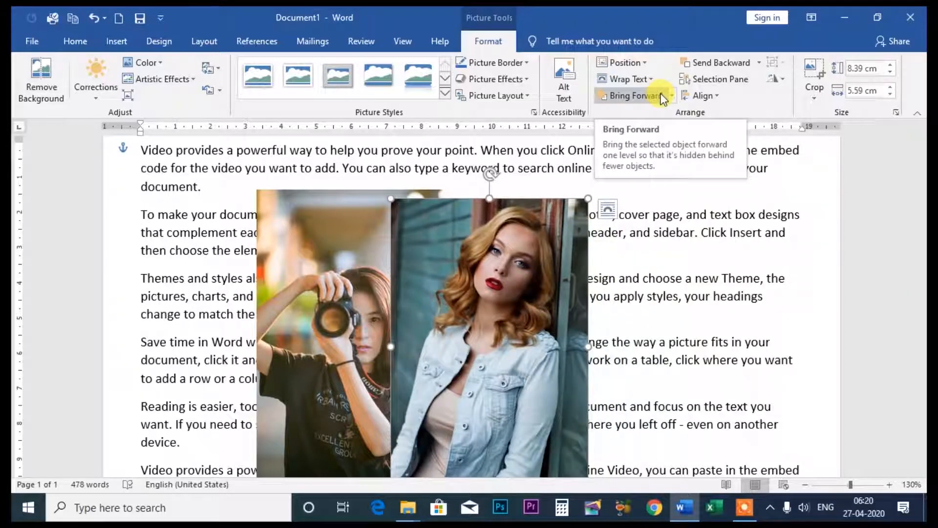
- Mute the computer's speaker volume
{"action": "left_click", "coordinate": [804, 508]}
{"action": "left_click_drag", "start_coordinate": [820, 470], "coordinate": [707, 481]}
{"action": "left_click", "coordinate": [691, 18]}
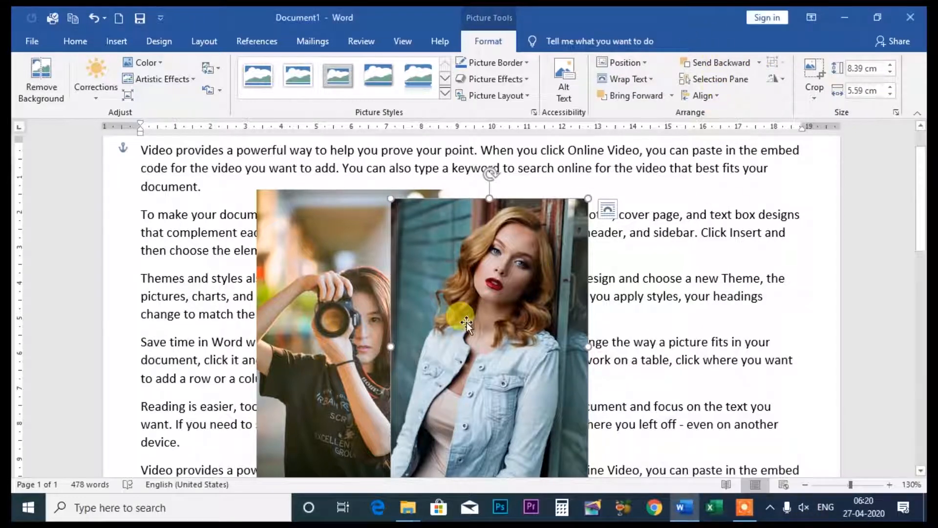
- Shift the denim-jacket photo slightly lower over the camera photo's right side and apply Send to Back to it
{"action": "left_click_drag", "start_coordinate": [466, 322], "coordinate": [474, 306]}
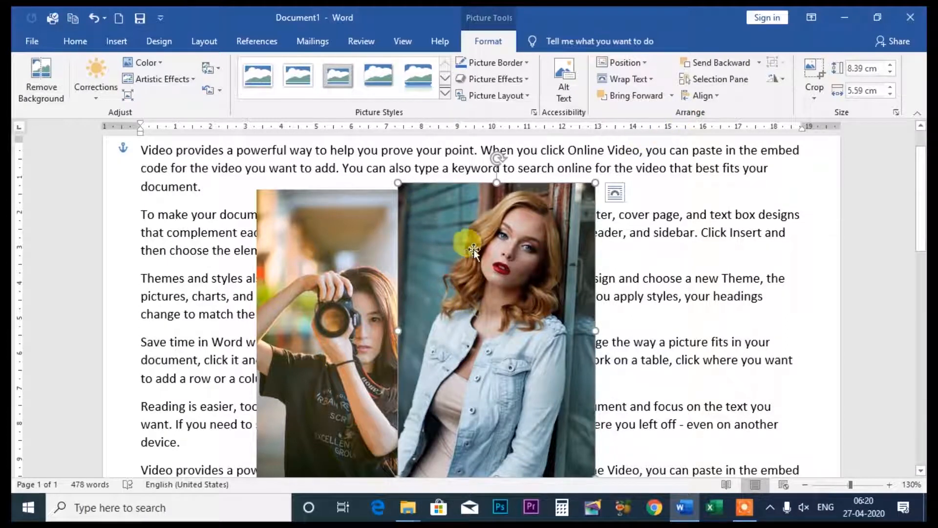
{"action": "left_click_drag", "start_coordinate": [473, 249], "coordinate": [470, 292]}
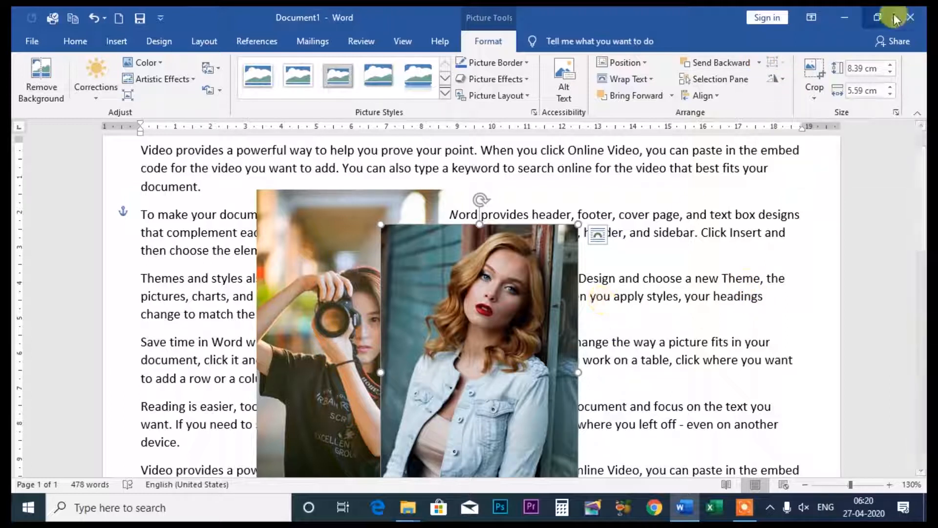
{"action": "left_click", "coordinate": [759, 63]}
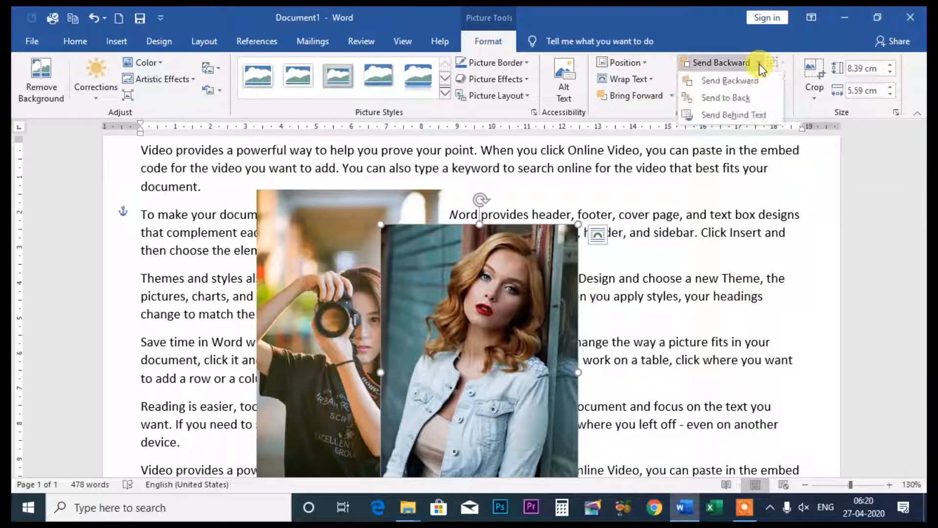
{"action": "left_click", "coordinate": [744, 98]}
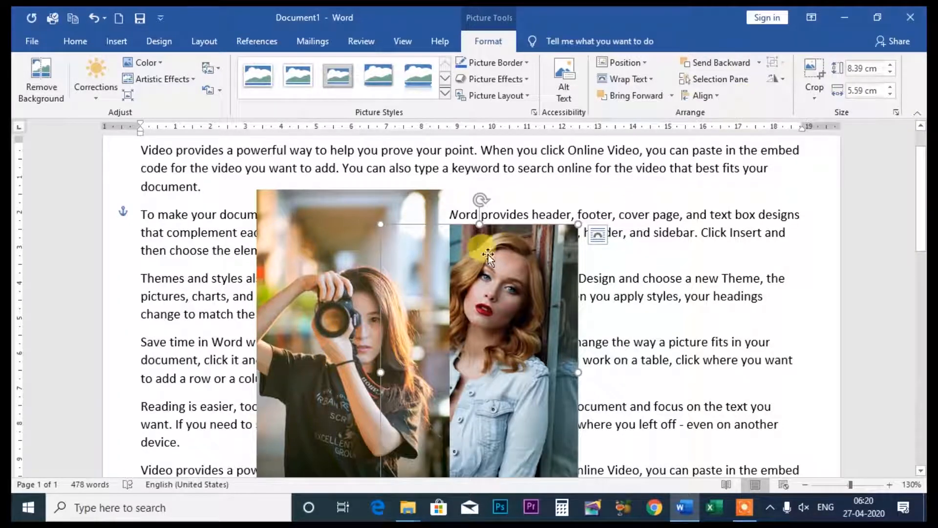
- Send the denim-jacket photo behind the text and bring it back in front of the text
{"action": "left_click", "coordinate": [759, 62]}
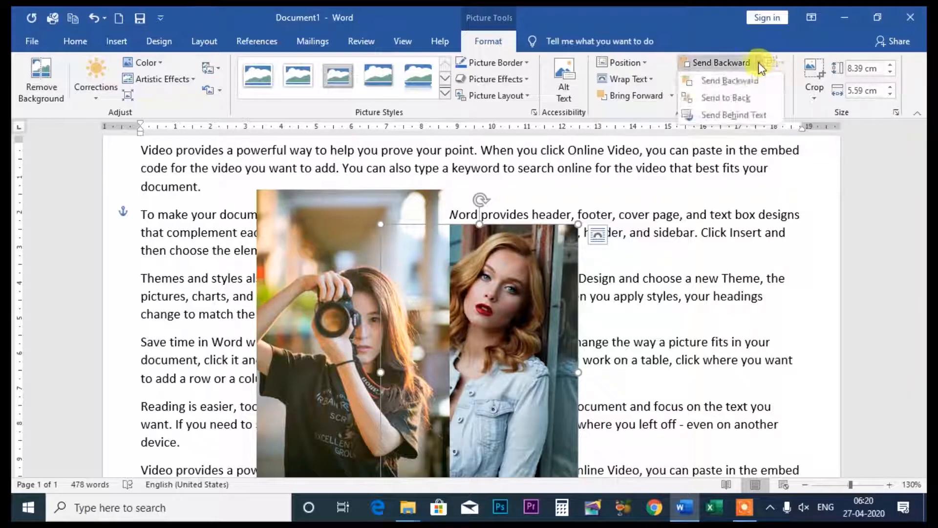
{"action": "left_click", "coordinate": [742, 117]}
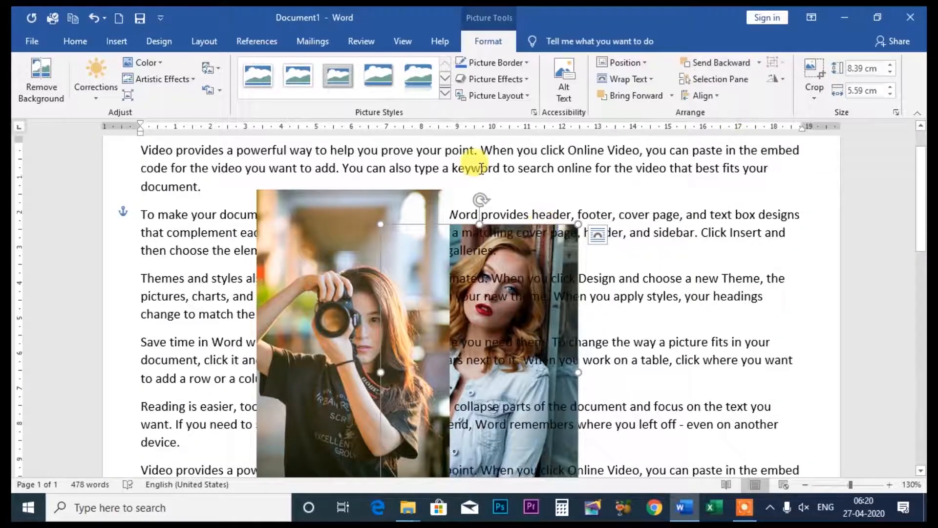
{"action": "left_click", "coordinate": [673, 96]}
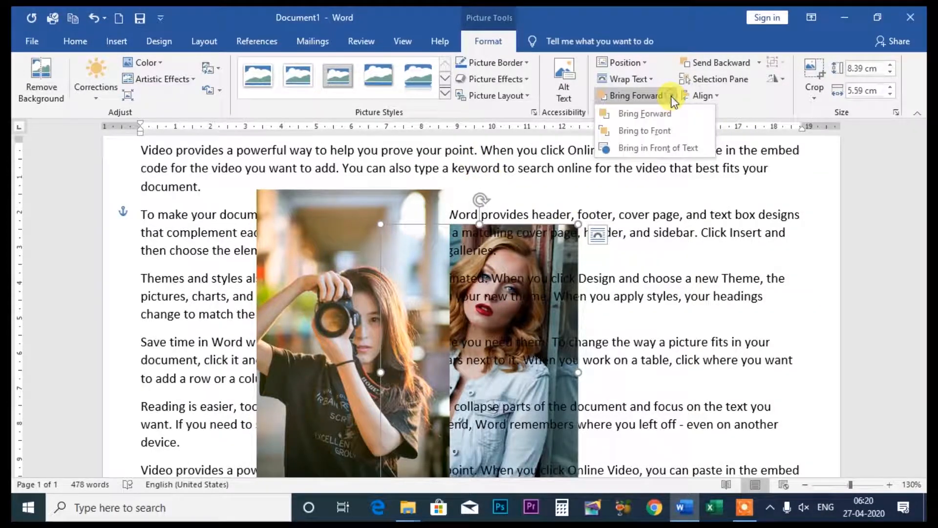
{"action": "left_click", "coordinate": [650, 148]}
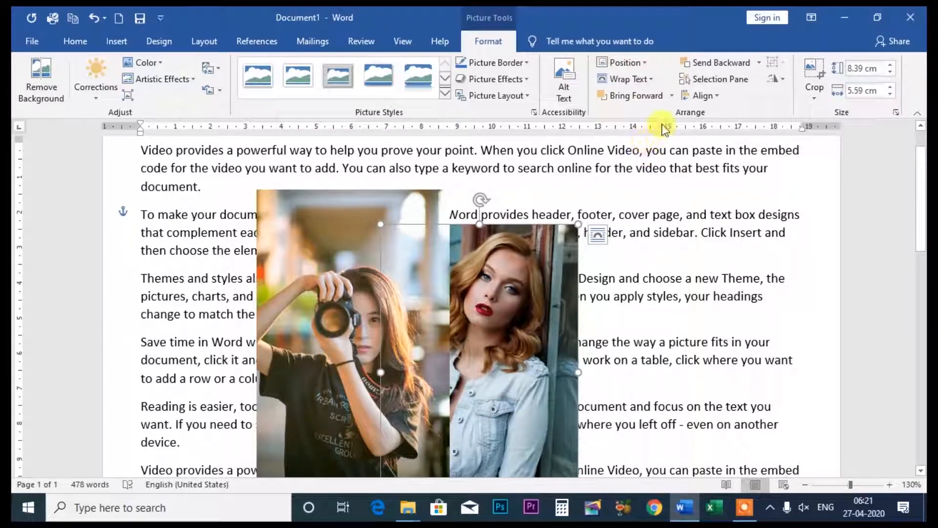
- Bring the denim-jacket photo forward one level over the camera photo, undoing the change once and reapplying it
{"action": "left_click", "coordinate": [670, 96]}
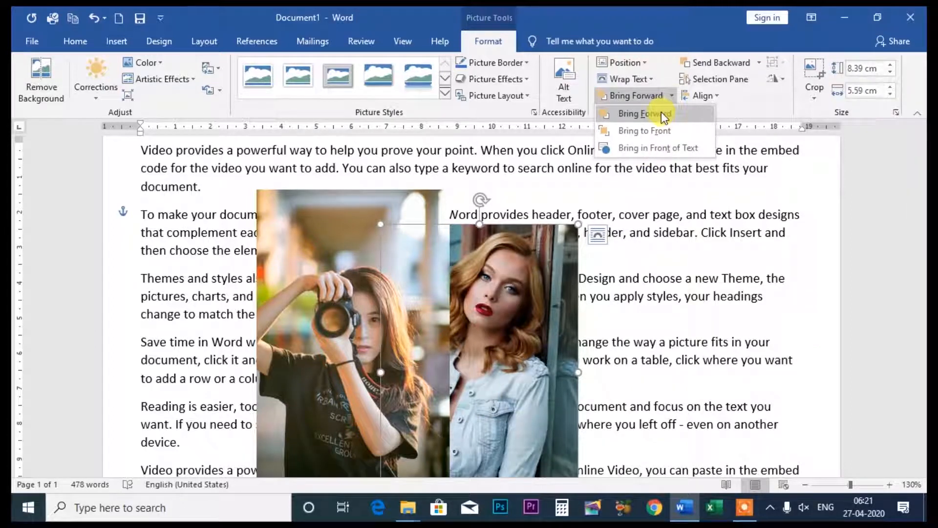
{"action": "left_click", "coordinate": [661, 113]}
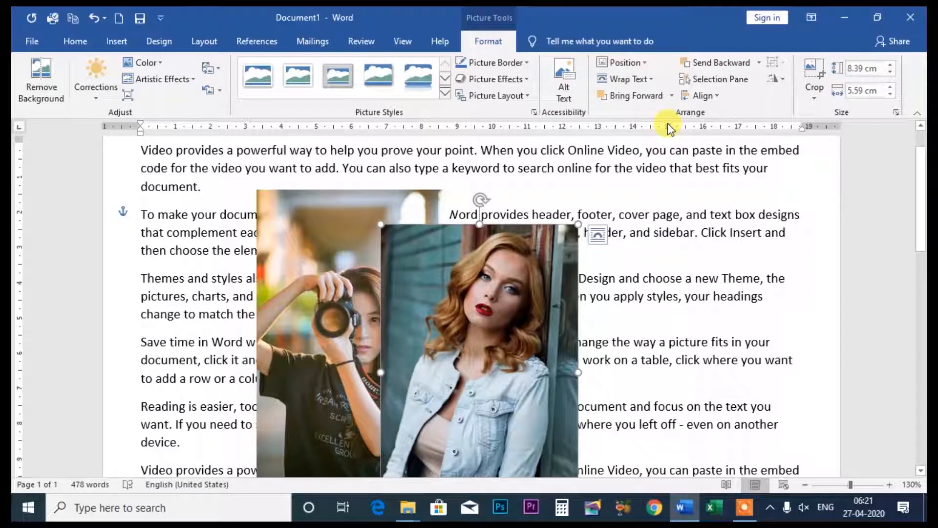
{"action": "key", "text": "ctrl+z"}
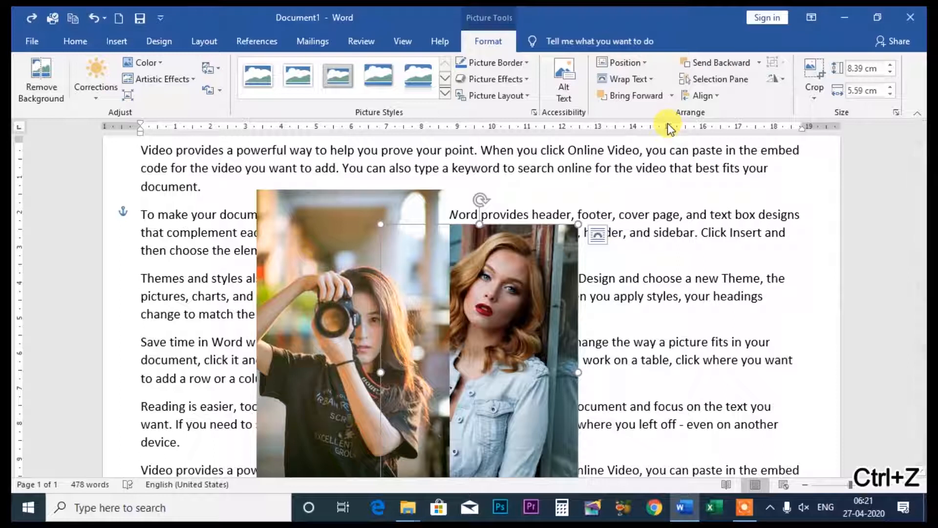
{"action": "left_click", "coordinate": [673, 97]}
{"action": "left_click", "coordinate": [660, 112]}
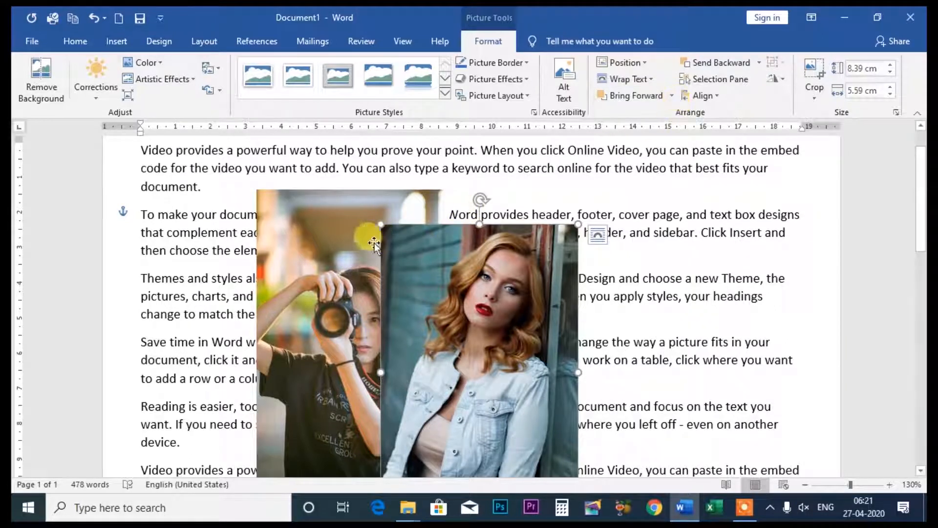
- Bring the camera photo forward one level so it overlaps the denim-jacket photo
{"action": "left_click", "coordinate": [329, 232]}
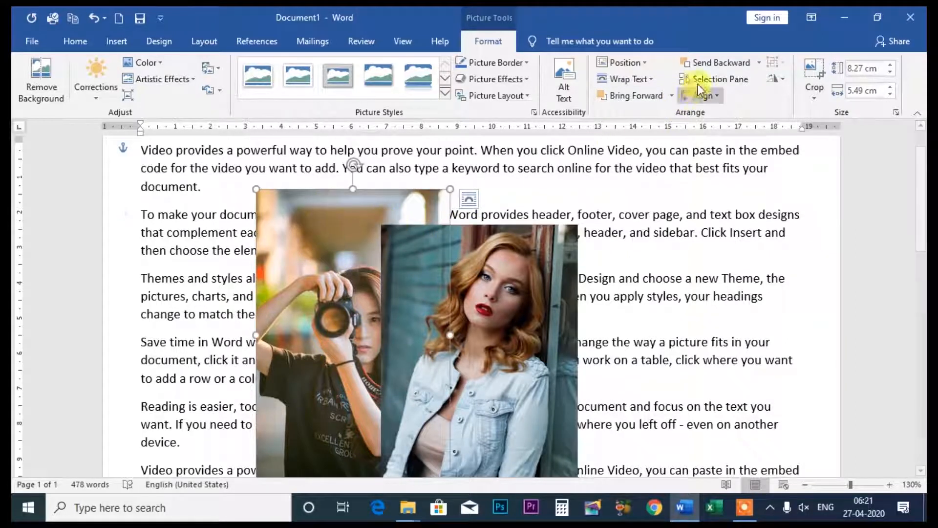
{"action": "left_click", "coordinate": [671, 97]}
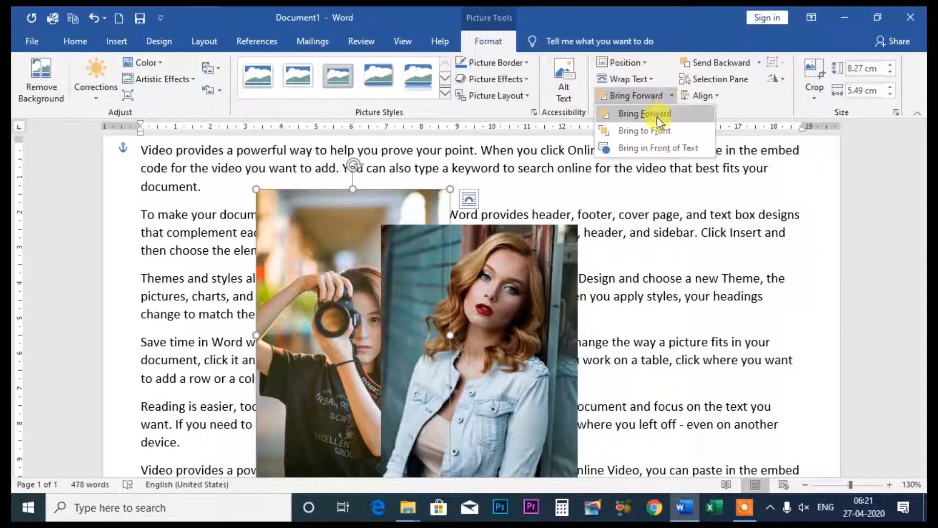
{"action": "left_click", "coordinate": [656, 115]}
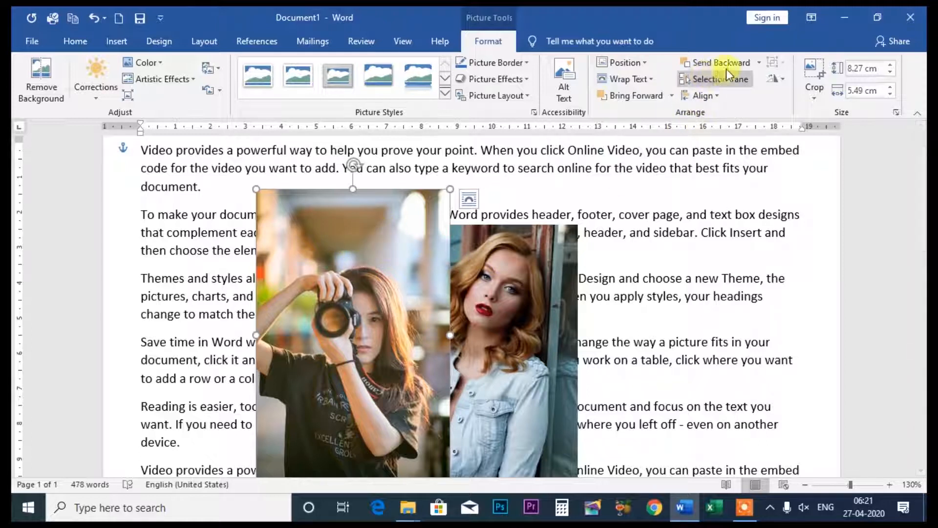
- Send the camera photo to the back, beneath the denim-jacket photo, and put it behind the text
{"action": "left_click", "coordinate": [759, 63]}
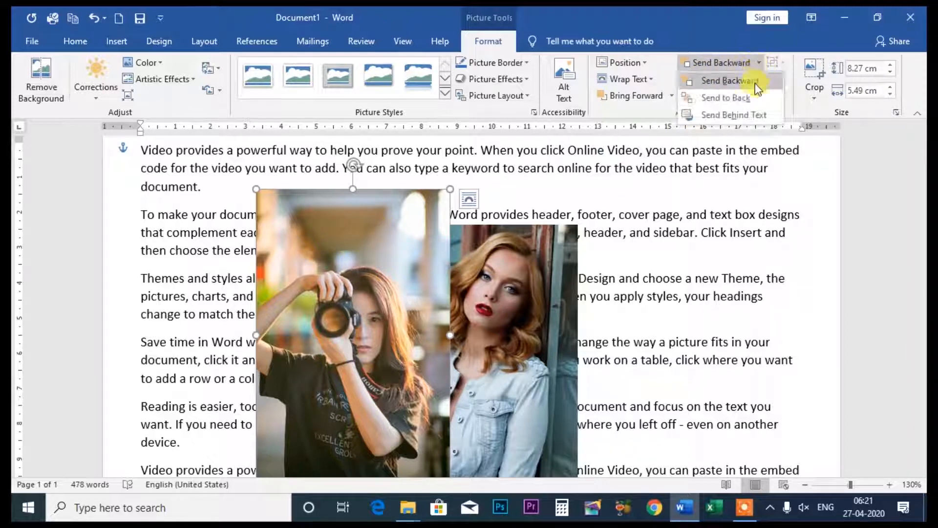
{"action": "left_click", "coordinate": [745, 98]}
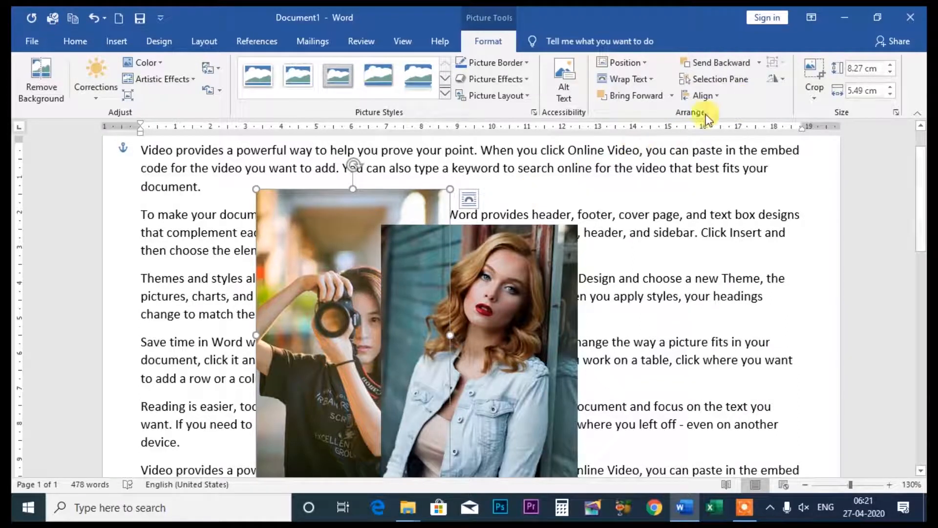
{"action": "left_click", "coordinate": [759, 65]}
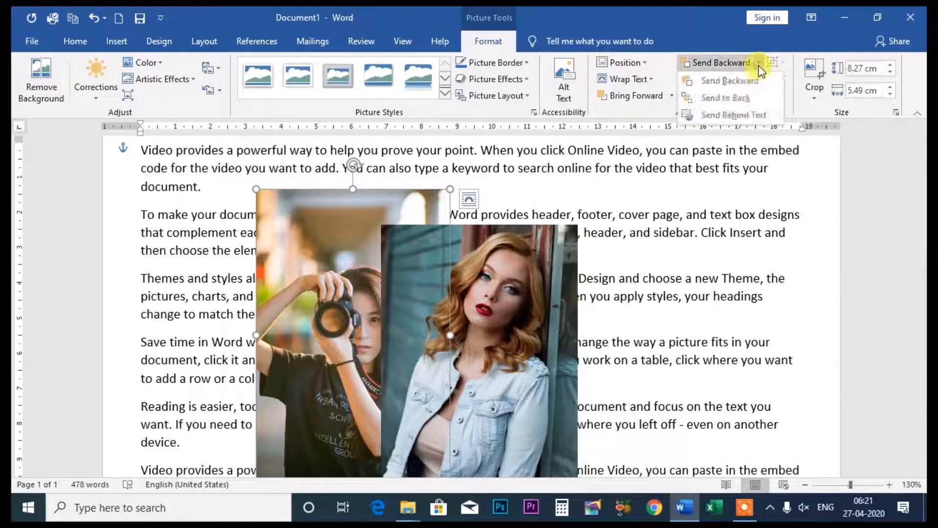
{"action": "left_click", "coordinate": [743, 116]}
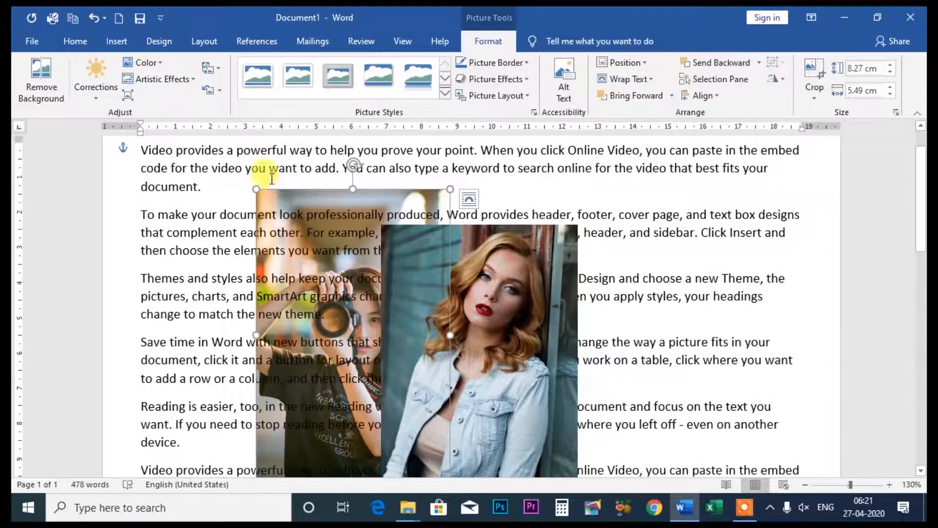
- Bring the camera photo forward one level, bring it to the front, and place it in front of the text
{"action": "left_click", "coordinate": [671, 96]}
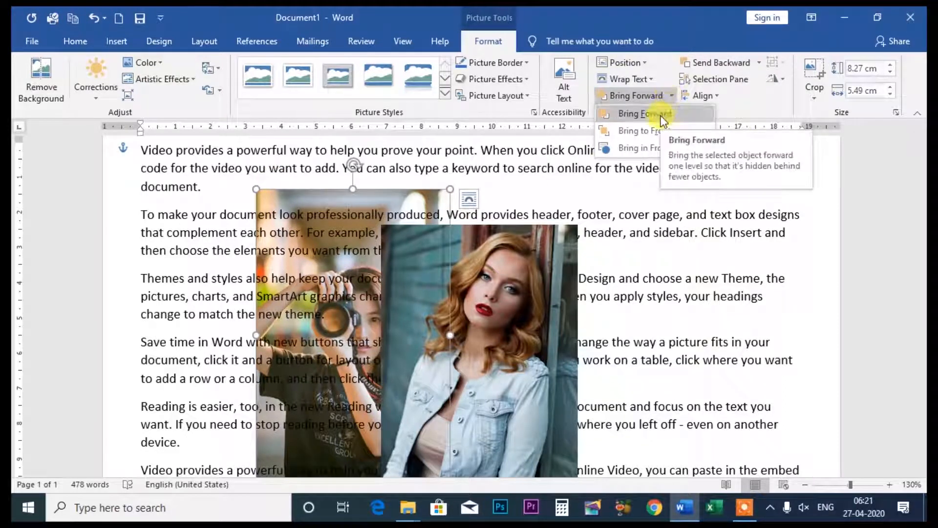
{"action": "left_click", "coordinate": [660, 115]}
{"action": "left_click", "coordinate": [670, 95]}
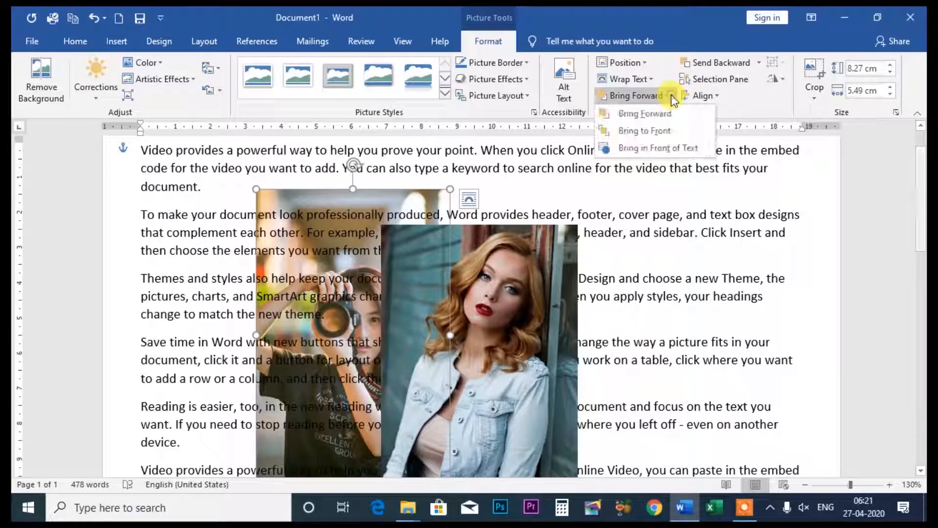
{"action": "left_click", "coordinate": [653, 131]}
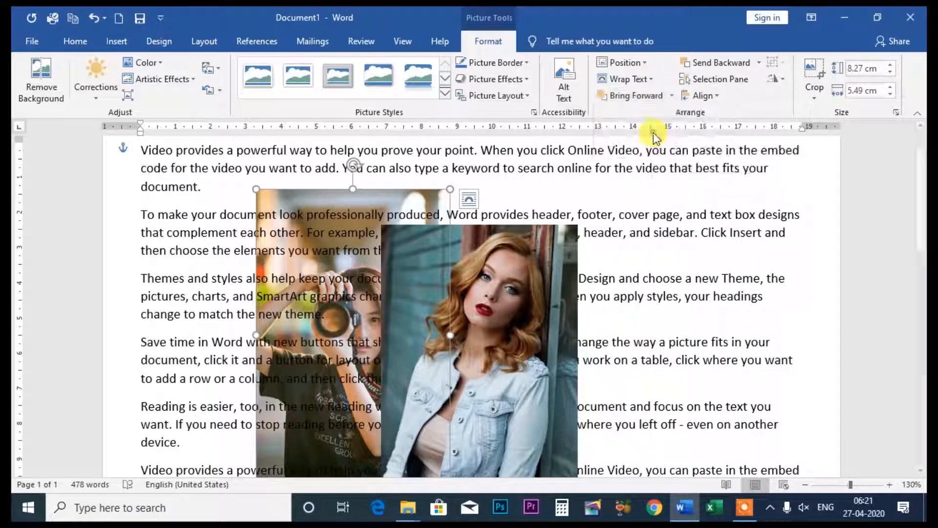
{"action": "left_click", "coordinate": [671, 95]}
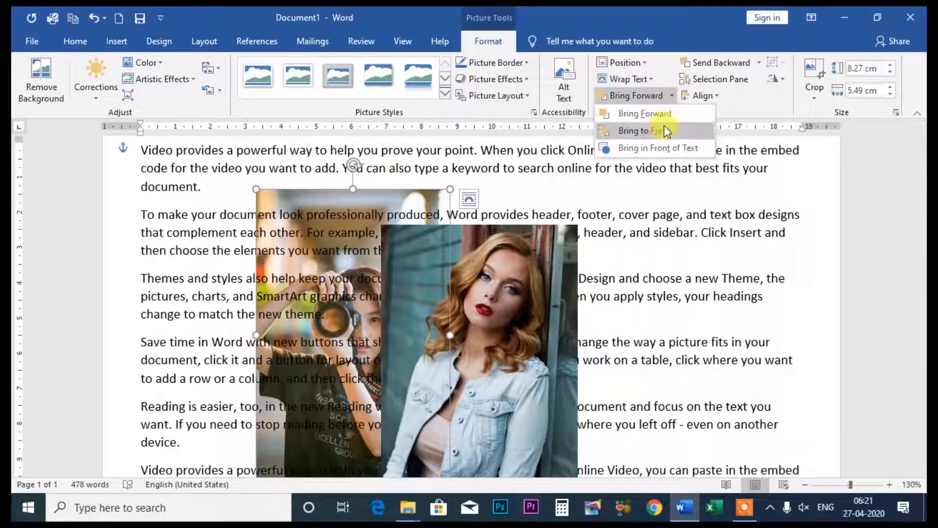
{"action": "left_click", "coordinate": [644, 148]}
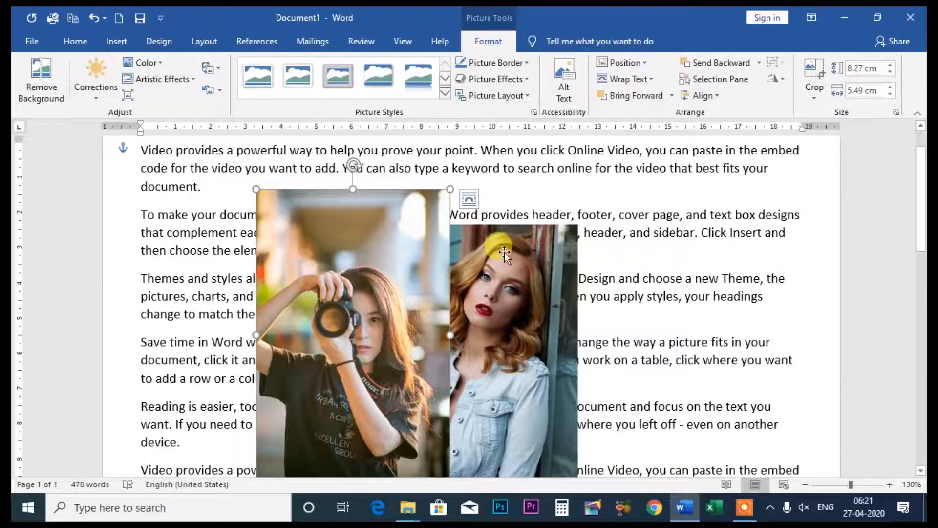
- Move the camera photo toward the page's left margin and shrink it proportionally to about three quarters of its size
{"action": "scroll", "coordinate": [503, 252], "scroll_direction": "down", "scroll_amount": 1}
{"action": "scroll", "coordinate": [494, 256], "scroll_direction": "up", "scroll_amount": 2}
{"action": "scroll", "coordinate": [406, 289], "scroll_direction": "down", "scroll_amount": 2}
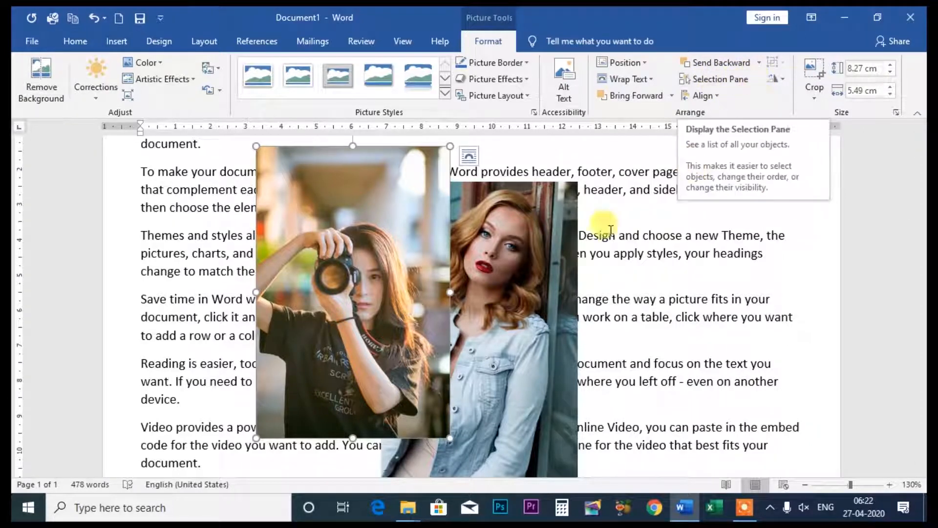
{"action": "left_click_drag", "start_coordinate": [338, 210], "coordinate": [272, 217]}
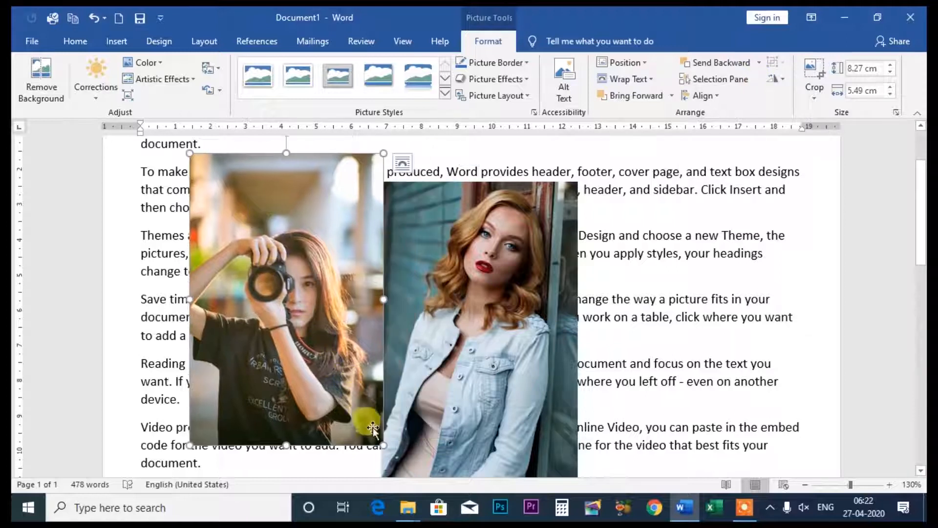
{"action": "left_click_drag", "start_coordinate": [380, 444], "coordinate": [334, 372]}
- Shrink the denim-jacket photo to about 5.99 cm high by 4 cm wide and place it beside the camera photo with a gap
{"action": "left_click_drag", "start_coordinate": [425, 266], "coordinate": [401, 241]}
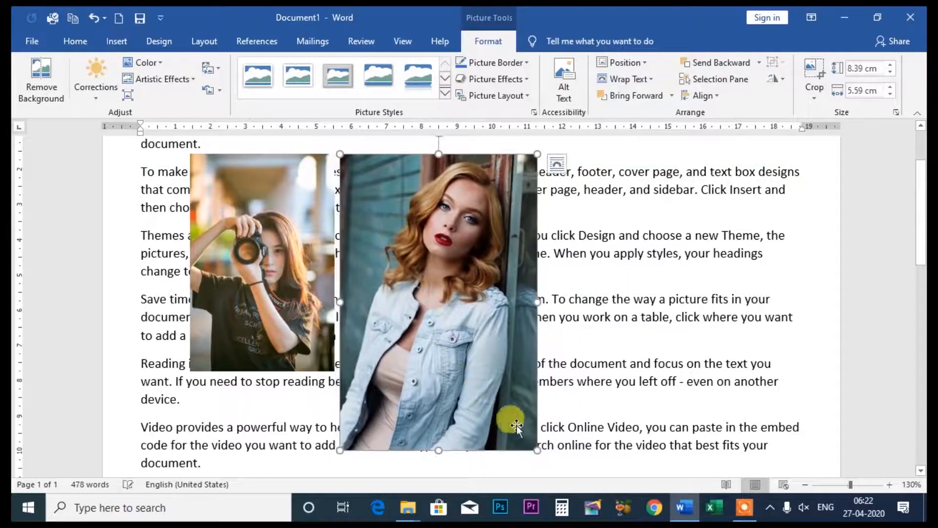
{"action": "left_click_drag", "start_coordinate": [536, 449], "coordinate": [482, 366]}
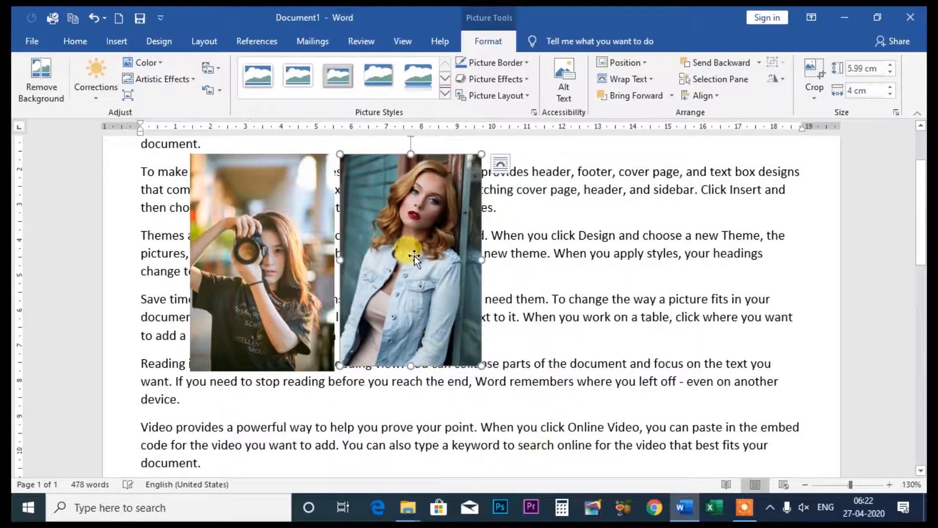
{"action": "left_click_drag", "start_coordinate": [407, 252], "coordinate": [433, 261]}
- Insert the picture pexels-photo-776952 from this device and shrink it to about 3.6 cm high by 5.41 cm wide
{"action": "left_click", "coordinate": [129, 39]}
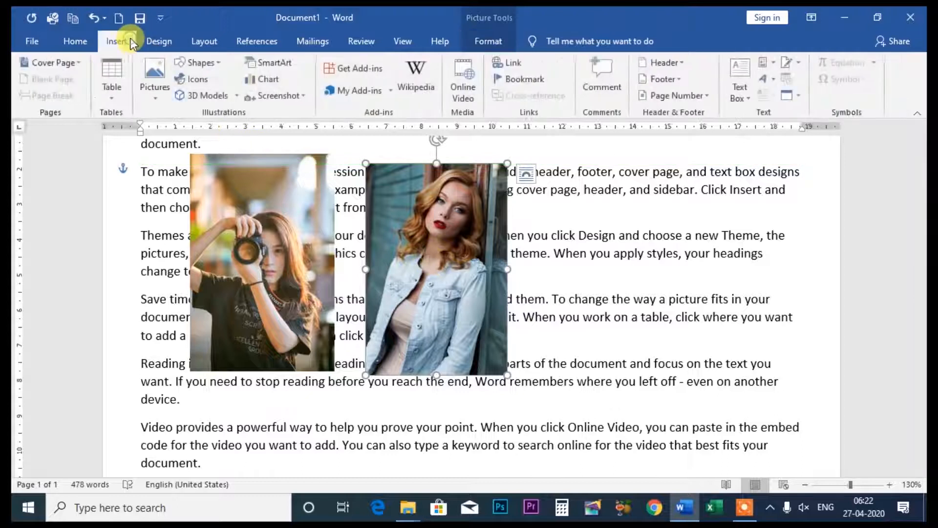
{"action": "left_click", "coordinate": [160, 93]}
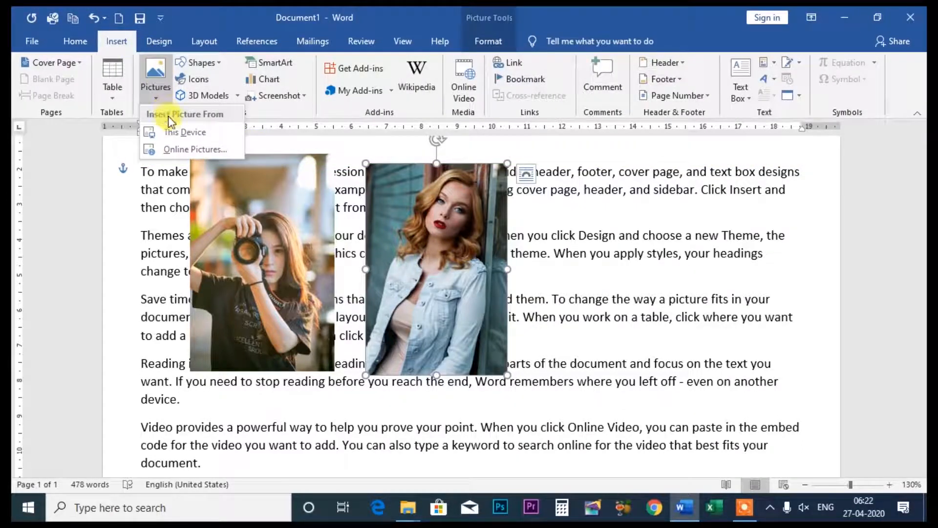
{"action": "left_click", "coordinate": [171, 133]}
{"action": "scroll", "coordinate": [403, 218], "scroll_direction": "down", "scroll_amount": 5}
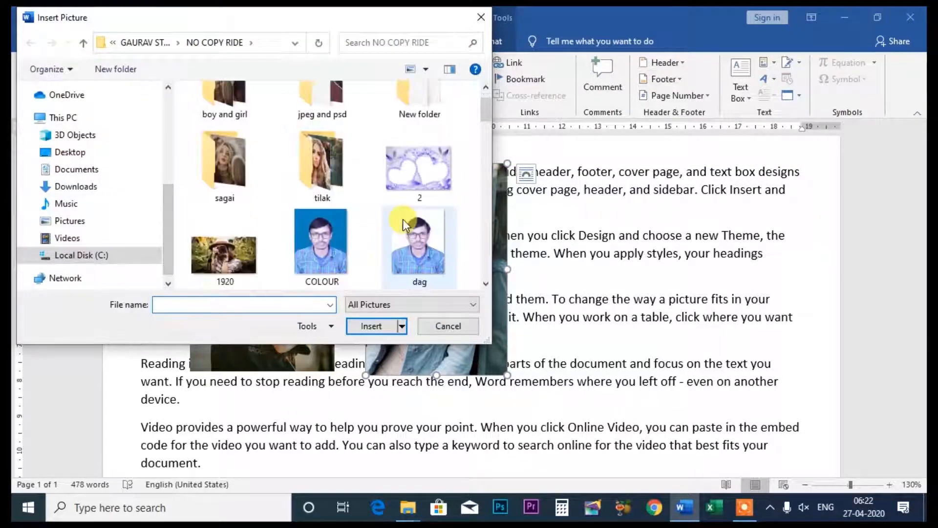
{"action": "left_click", "coordinate": [316, 241]}
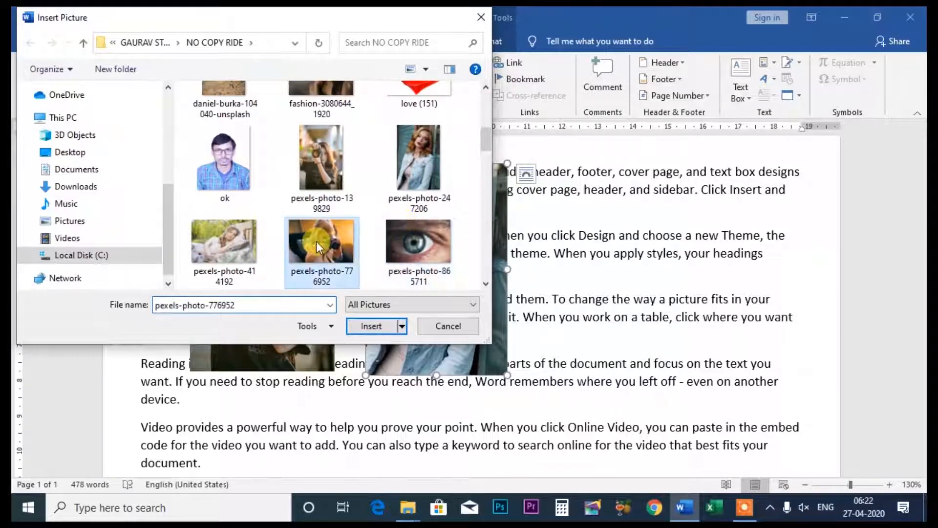
{"action": "left_click", "coordinate": [369, 332]}
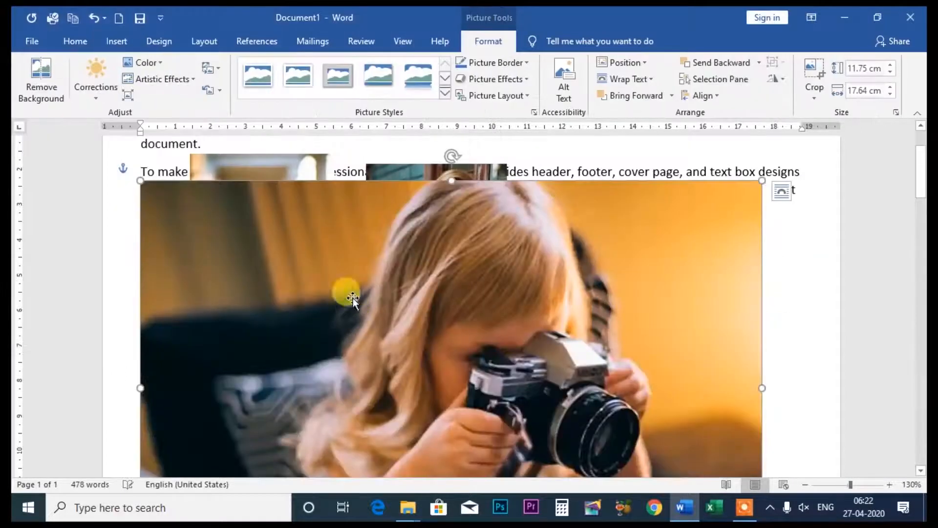
{"action": "left_click_drag", "start_coordinate": [140, 180], "coordinate": [579, 342]}
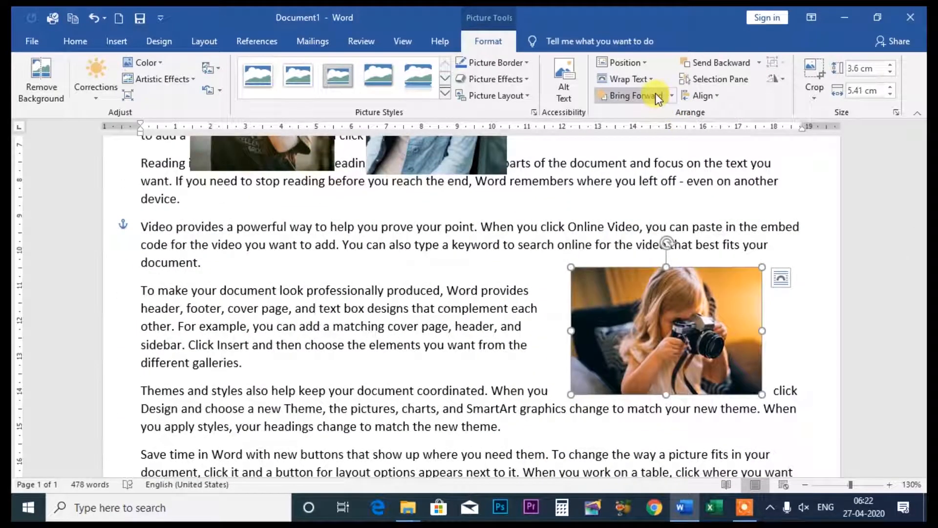
- Wrap the new photo In Front of Text, shrink it to about 2.99 by 4.49 cm, and place it below the other two photos
{"action": "left_click", "coordinate": [672, 96]}
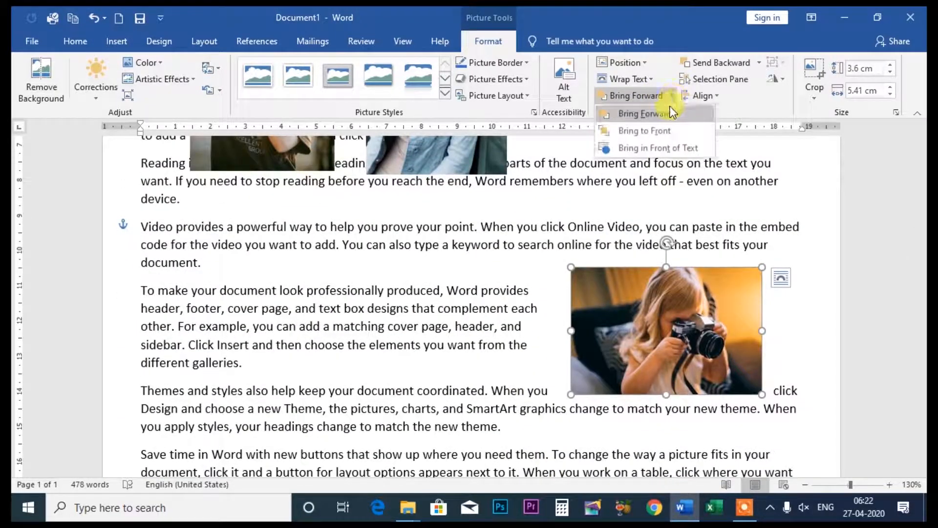
{"action": "left_click", "coordinate": [651, 83]}
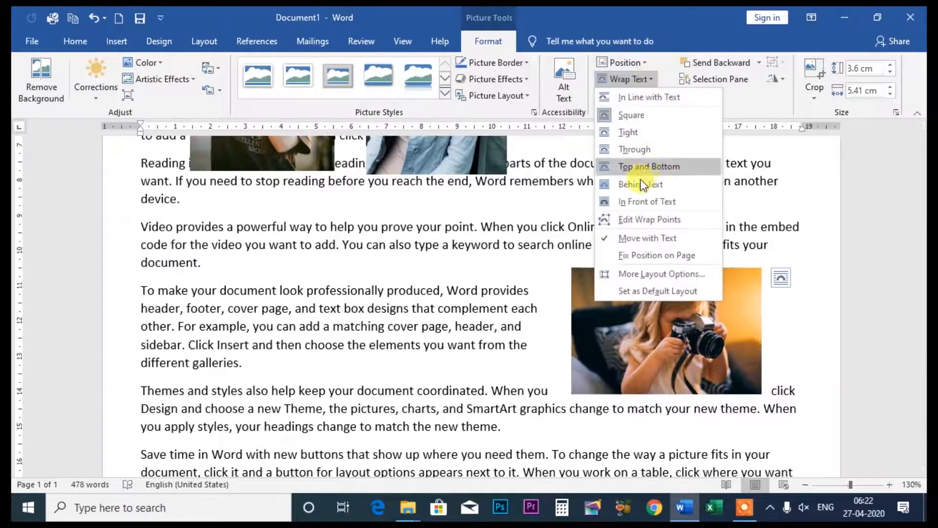
{"action": "left_click", "coordinate": [626, 198]}
{"action": "left_click_drag", "start_coordinate": [632, 293], "coordinate": [403, 267]}
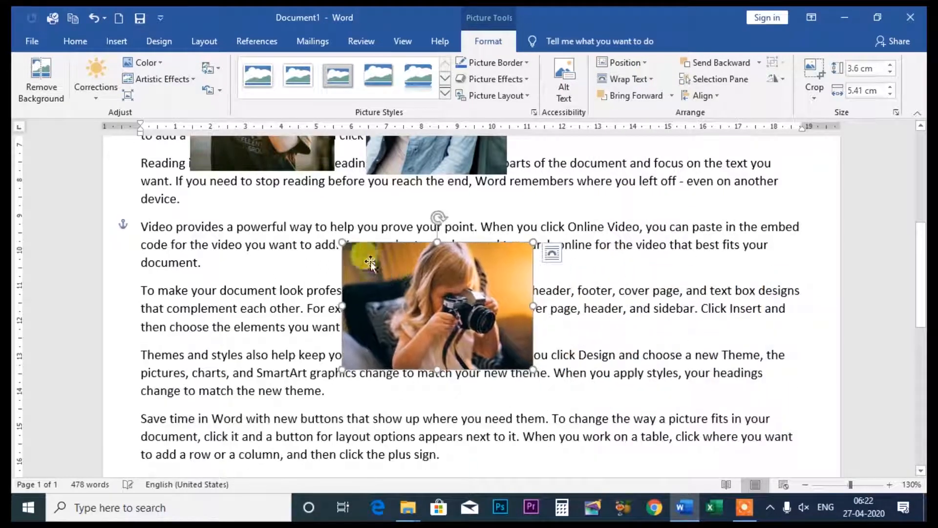
{"action": "left_click_drag", "start_coordinate": [342, 241], "coordinate": [390, 277]}
{"action": "left_click_drag", "start_coordinate": [471, 322], "coordinate": [350, 296]}
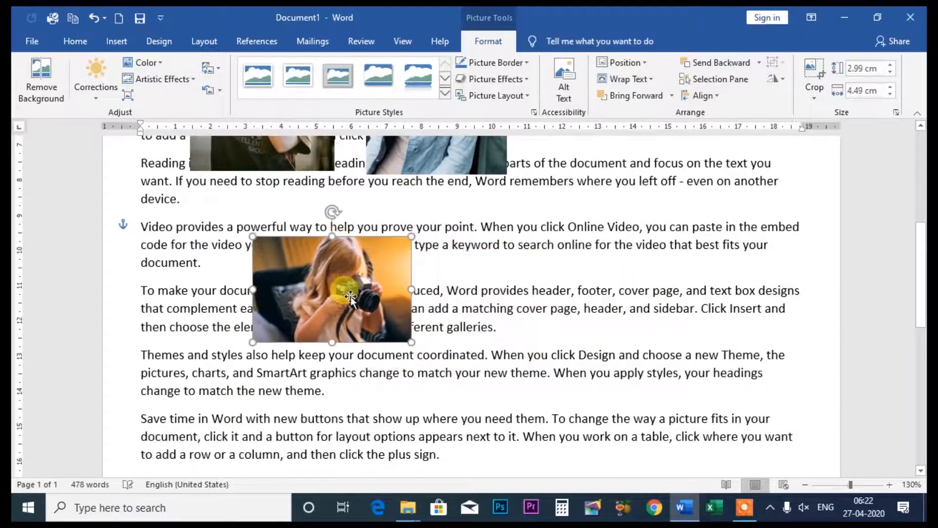
- Open the Selection Pane and hide Picture 3, Picture 1 and Picture 2
{"action": "scroll", "coordinate": [543, 194], "scroll_direction": "up", "scroll_amount": 4}
{"action": "scroll", "coordinate": [549, 194], "scroll_direction": "up", "scroll_amount": 3}
{"action": "scroll", "coordinate": [476, 260], "scroll_direction": "down", "scroll_amount": 2}
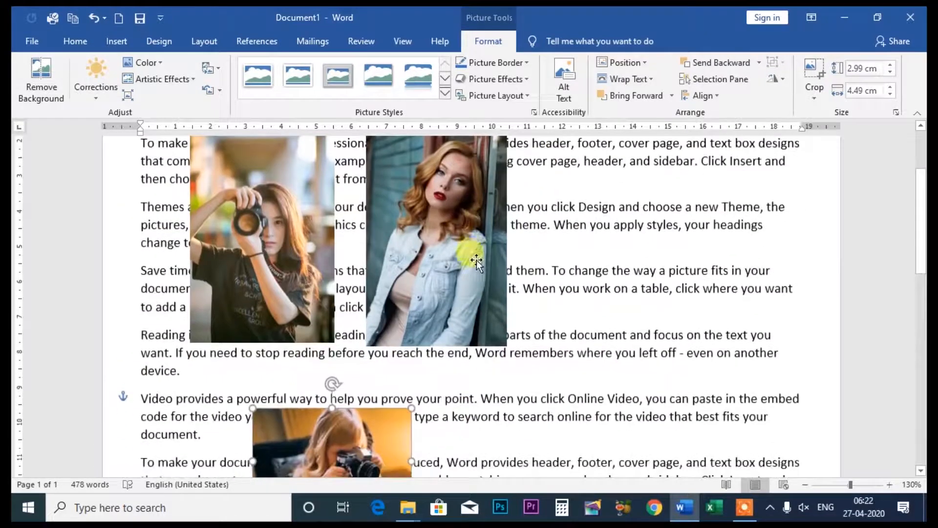
{"action": "left_click", "coordinate": [724, 81]}
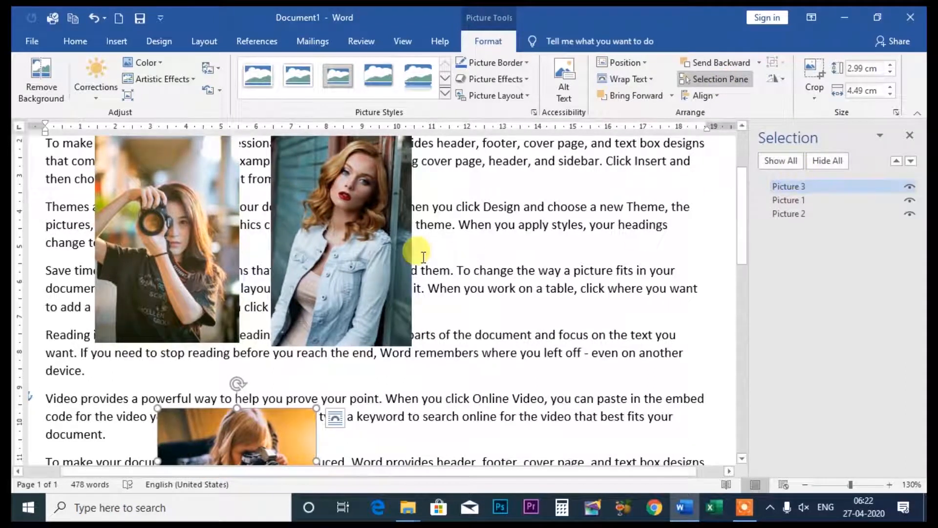
{"action": "scroll", "coordinate": [408, 225], "scroll_direction": "up", "scroll_amount": 2}
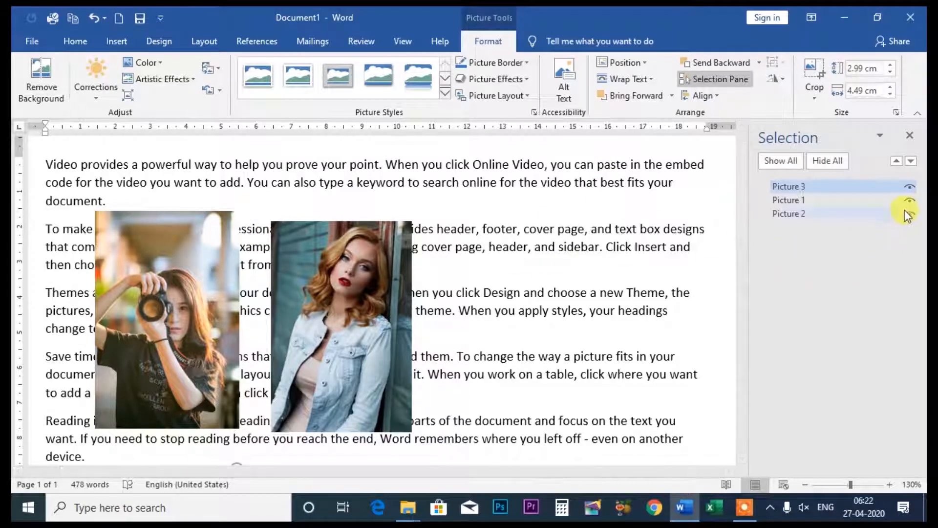
{"action": "left_click", "coordinate": [910, 186]}
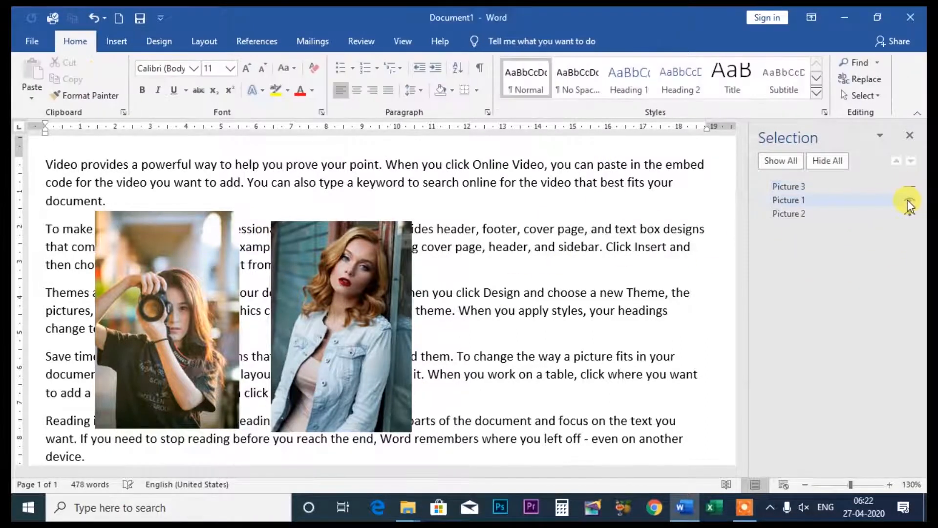
{"action": "left_click", "coordinate": [908, 199]}
{"action": "left_click", "coordinate": [909, 213]}
- Show Picture 3, Picture 1 and Picture 2 again, one after another
{"action": "scroll", "coordinate": [591, 251], "scroll_direction": "down", "scroll_amount": 5}
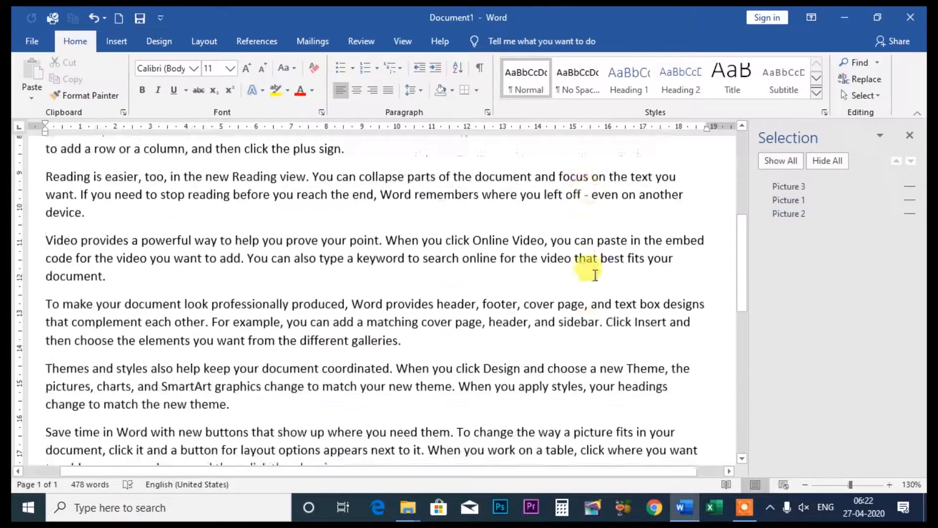
{"action": "scroll", "coordinate": [595, 281], "scroll_direction": "up", "scroll_amount": 3}
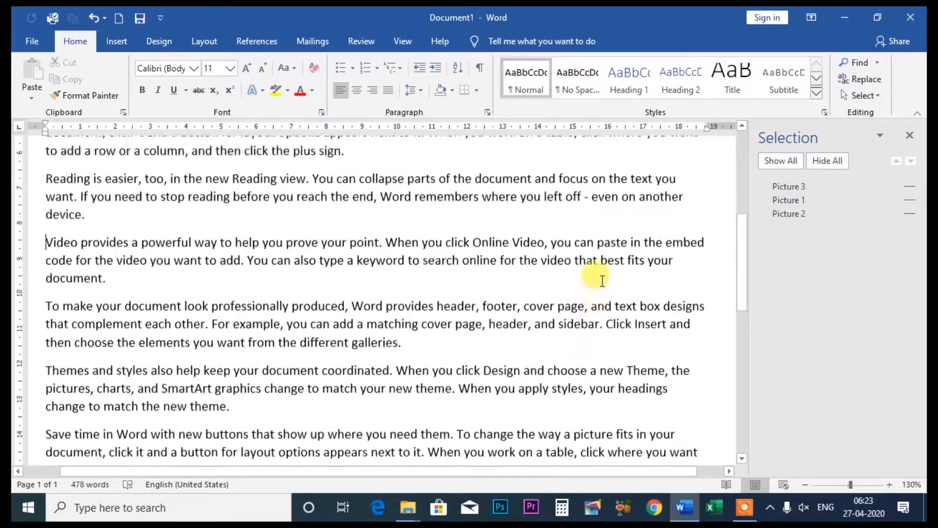
{"action": "left_click", "coordinate": [909, 186]}
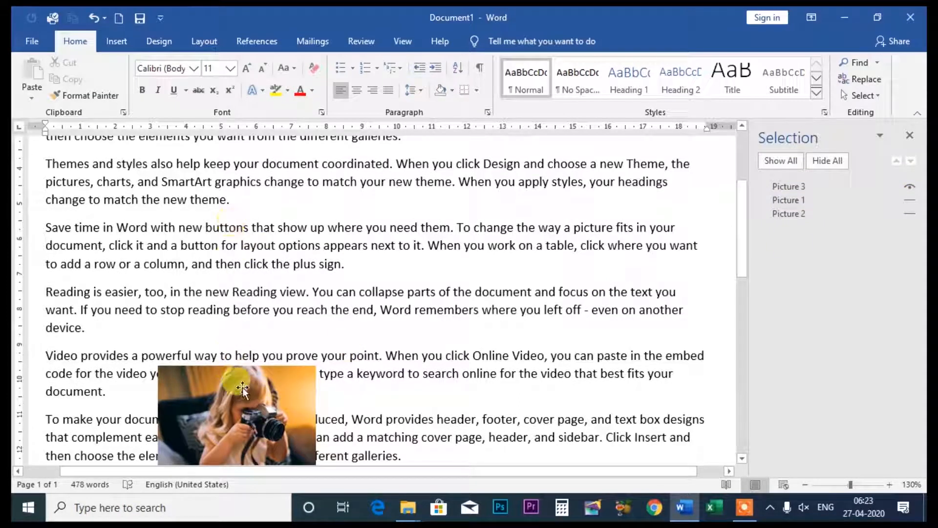
{"action": "left_click", "coordinate": [906, 198]}
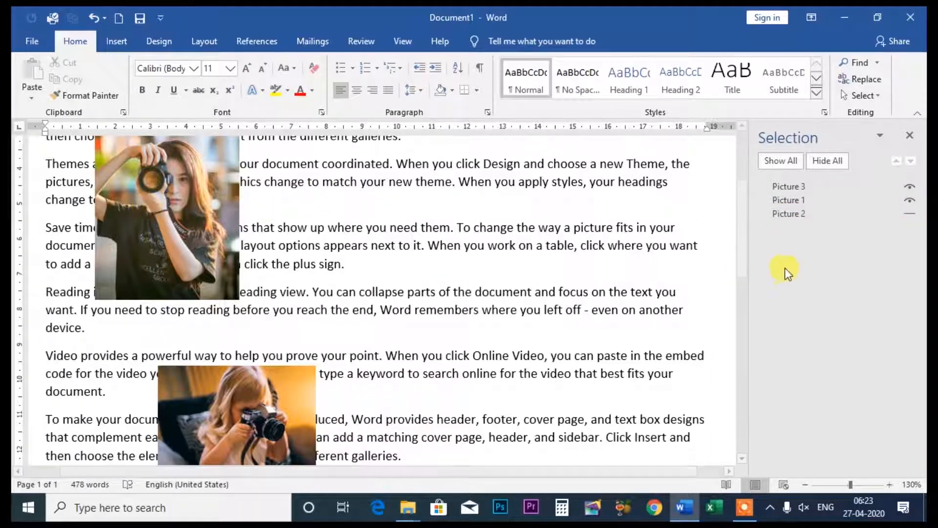
{"action": "left_click", "coordinate": [907, 214]}
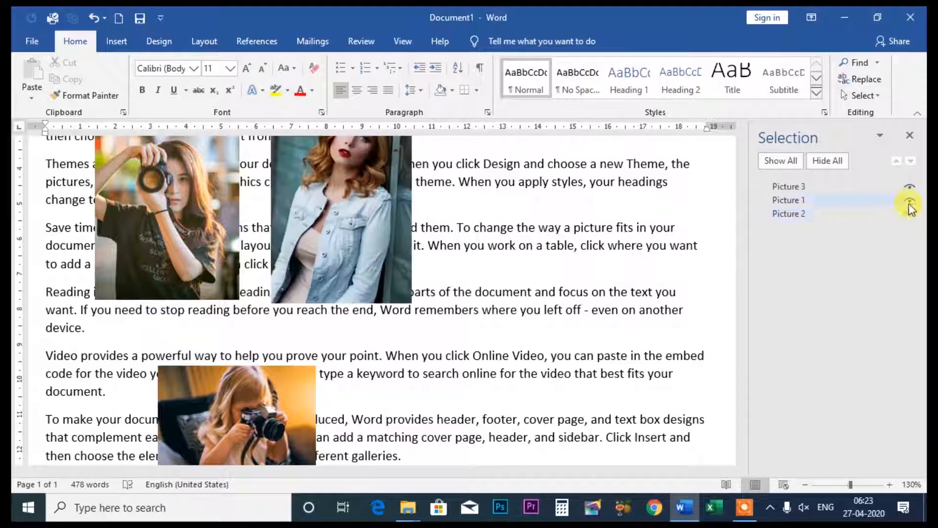
- Hide Picture 1, Picture 3 and Picture 2 individually
{"action": "left_click", "coordinate": [910, 200]}
{"action": "left_click", "coordinate": [910, 187]}
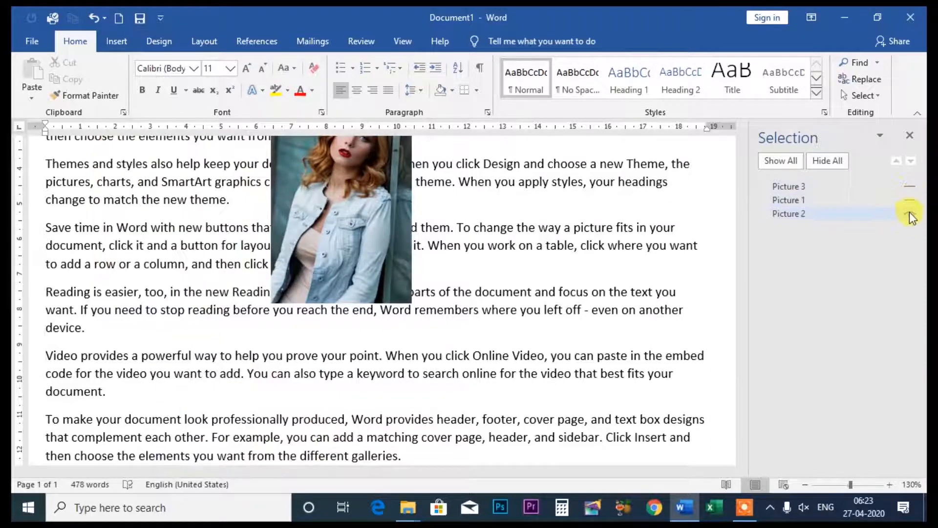
{"action": "left_click", "coordinate": [910, 214]}
- Show Picture 3 alone and hide it again, and do the same with Picture 1
{"action": "scroll", "coordinate": [325, 216], "scroll_direction": "up", "scroll_amount": 2}
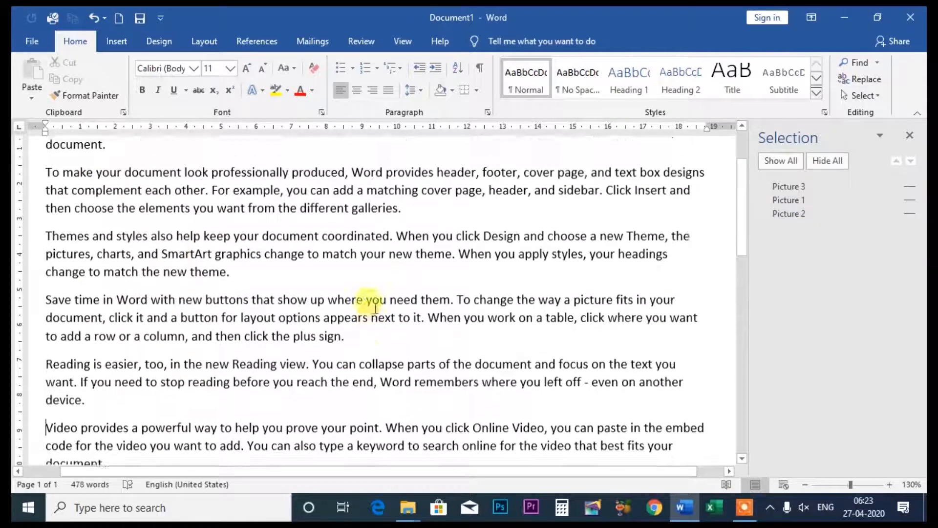
{"action": "scroll", "coordinate": [192, 259], "scroll_direction": "up", "scroll_amount": 2}
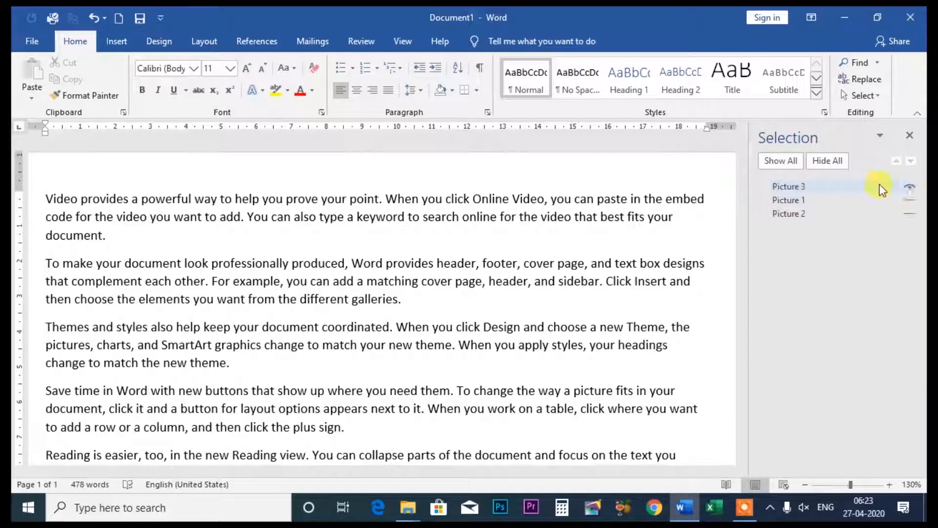
{"action": "scroll", "coordinate": [335, 336], "scroll_direction": "down", "scroll_amount": 4}
{"action": "scroll", "coordinate": [335, 335], "scroll_direction": "down", "scroll_amount": 1}
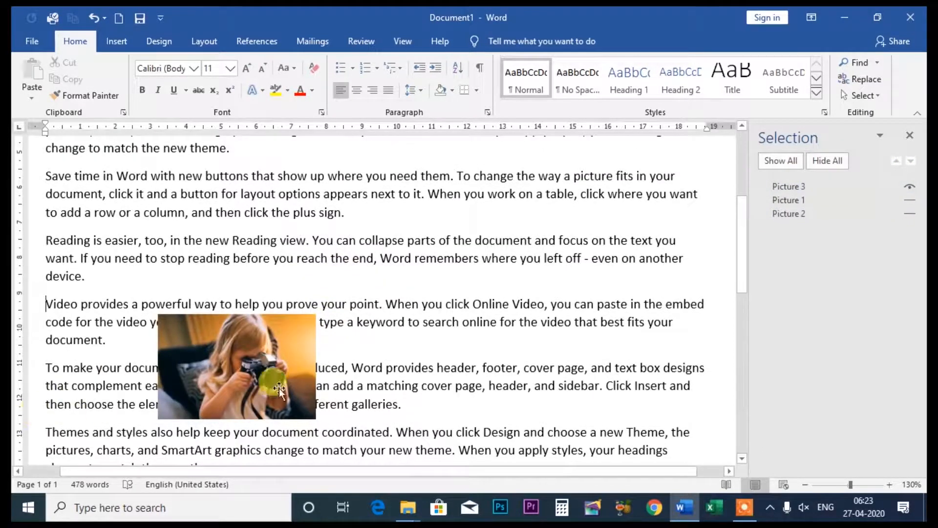
{"action": "scroll", "coordinate": [356, 342], "scroll_direction": "up", "scroll_amount": 3}
{"action": "left_click", "coordinate": [906, 188]}
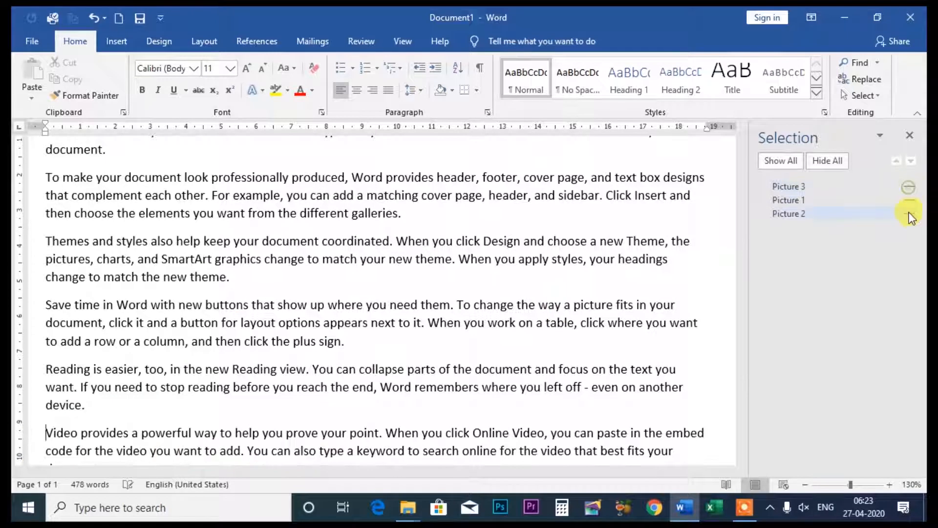
{"action": "left_click", "coordinate": [909, 202]}
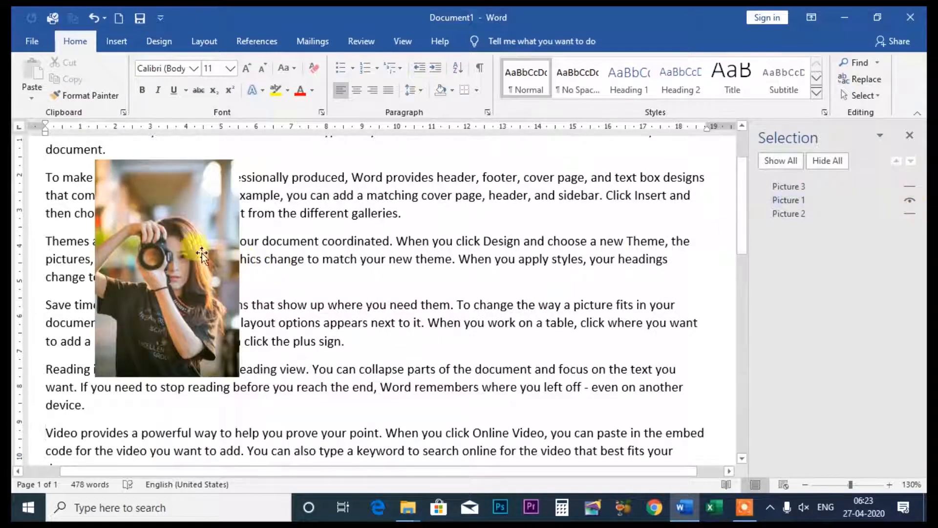
{"action": "left_click", "coordinate": [911, 200]}
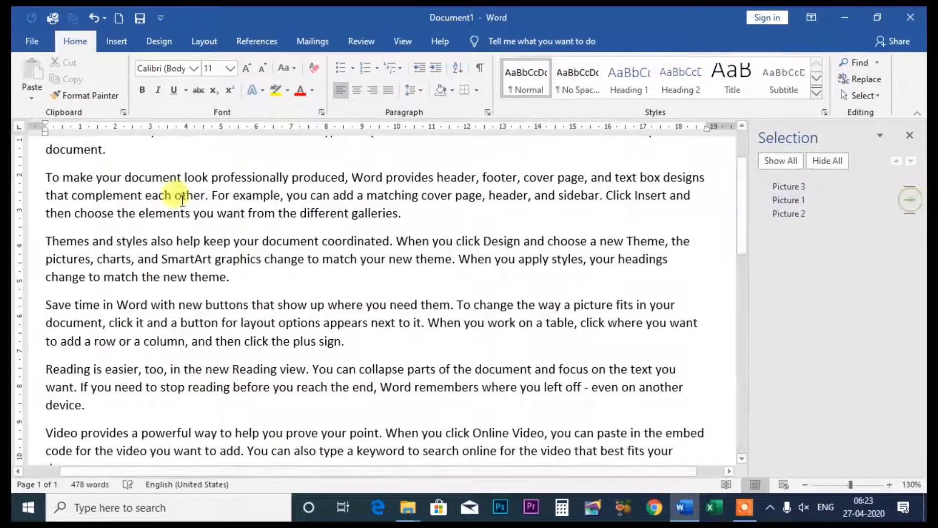
- Show the hidden Picture 3, Picture 1 and Picture 2 individually in the Selection Pane
{"action": "left_click", "coordinate": [910, 186]}
{"action": "left_click", "coordinate": [910, 200]}
{"action": "left_click", "coordinate": [909, 214]}
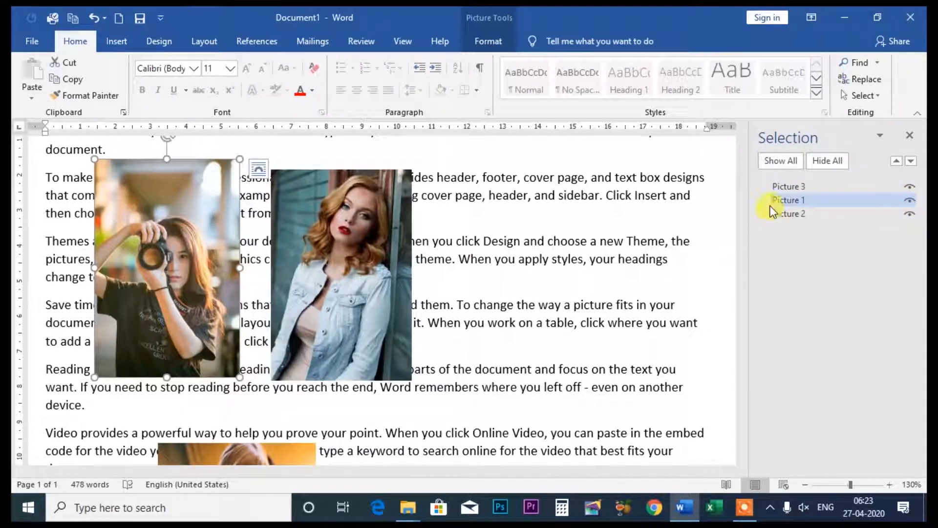
- Hide all pictures at once and show them all again
{"action": "left_click", "coordinate": [828, 162]}
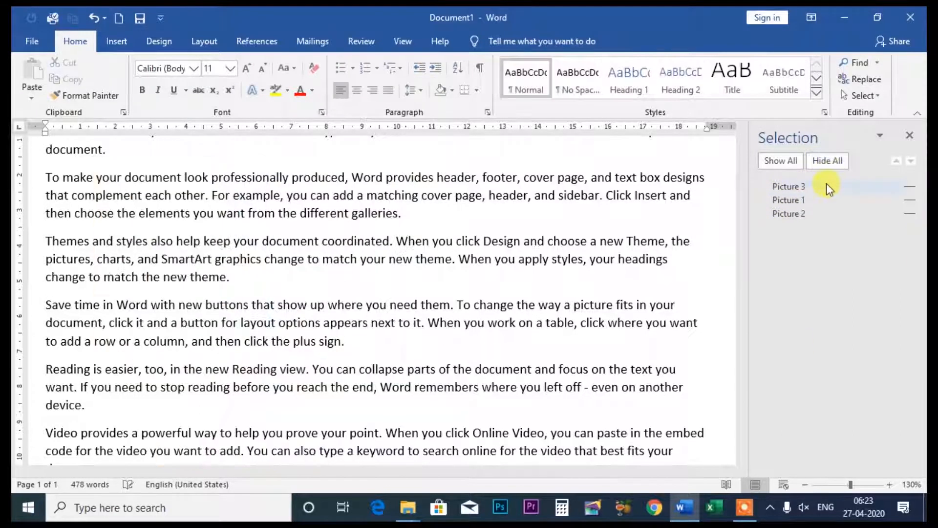
{"action": "left_click", "coordinate": [784, 163]}
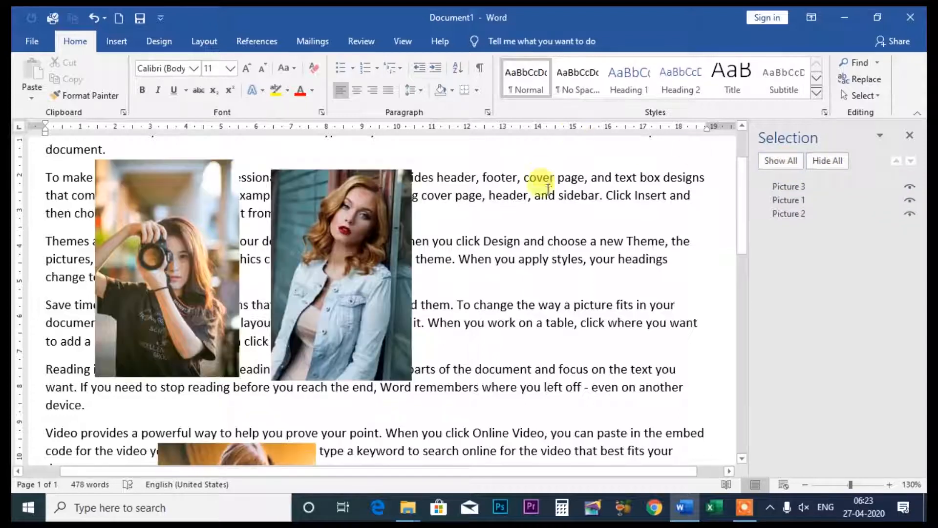
- Select the photo of the woman in the denim jacket and align it to the left, followed by the center of the page
{"action": "left_click", "coordinate": [348, 222]}
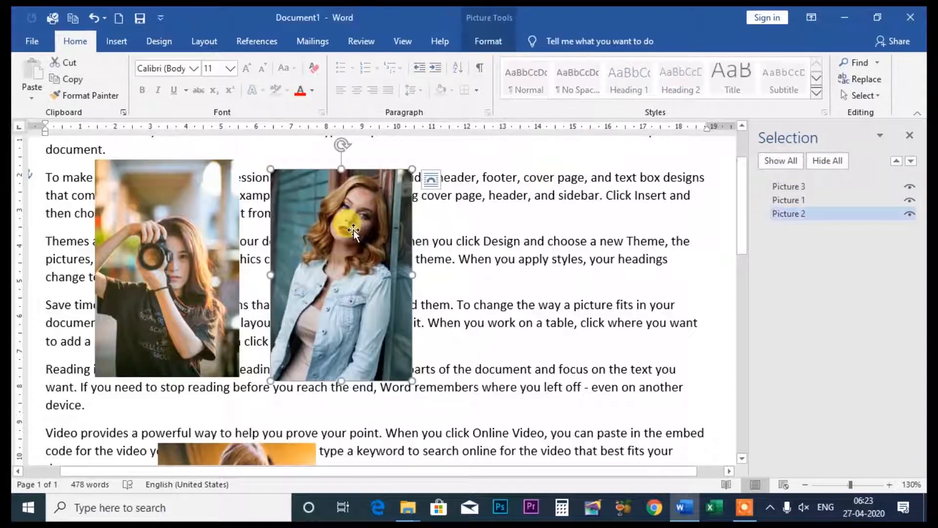
{"action": "left_click", "coordinate": [489, 42]}
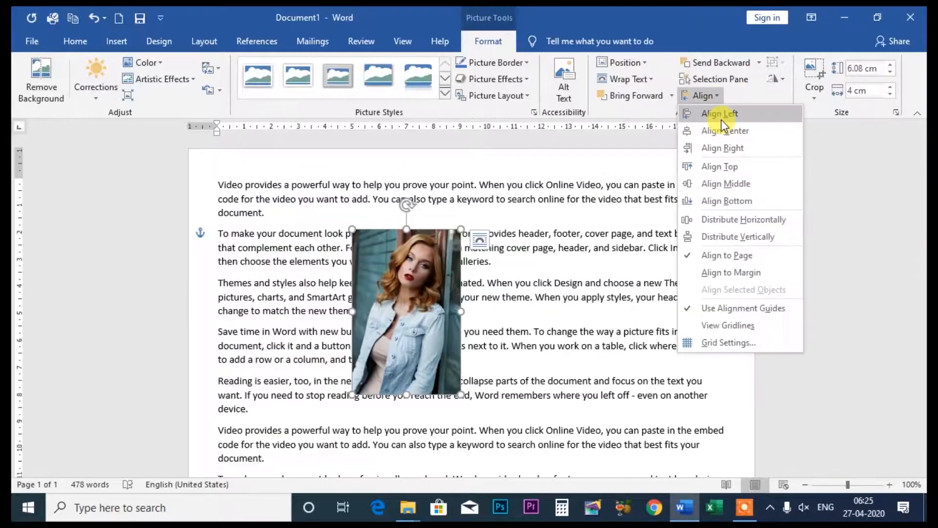
{"action": "left_click", "coordinate": [721, 117]}
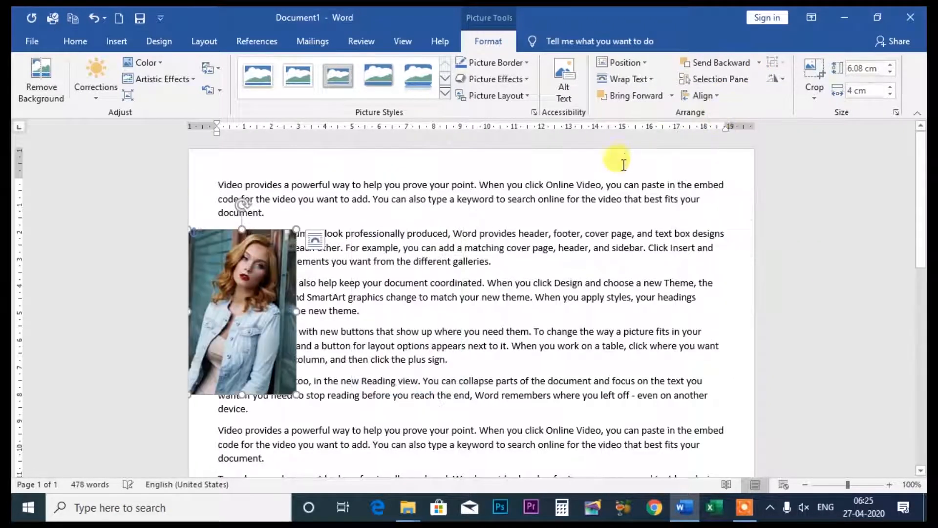
{"action": "left_click", "coordinate": [715, 98]}
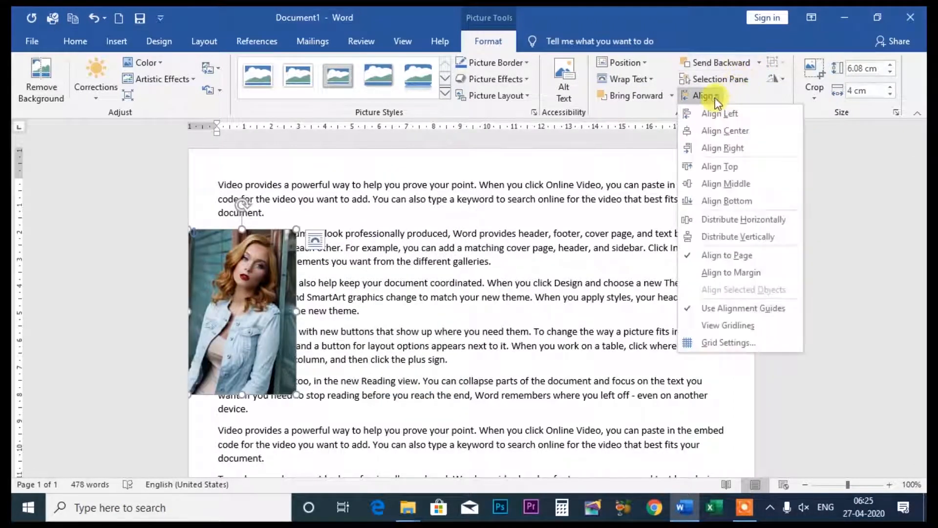
{"action": "left_click", "coordinate": [722, 132]}
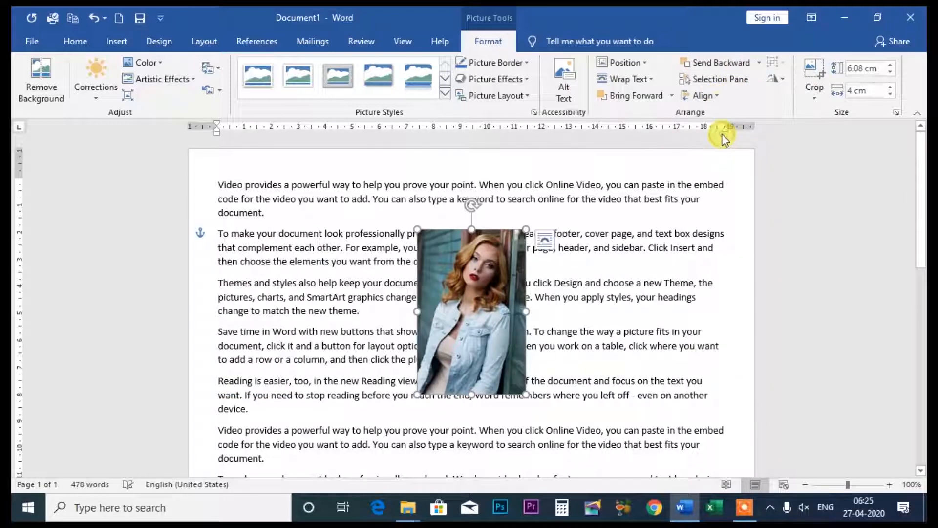
- Align the denim jacket photo to the right edge and the top edge of the page
{"action": "left_click", "coordinate": [722, 97]}
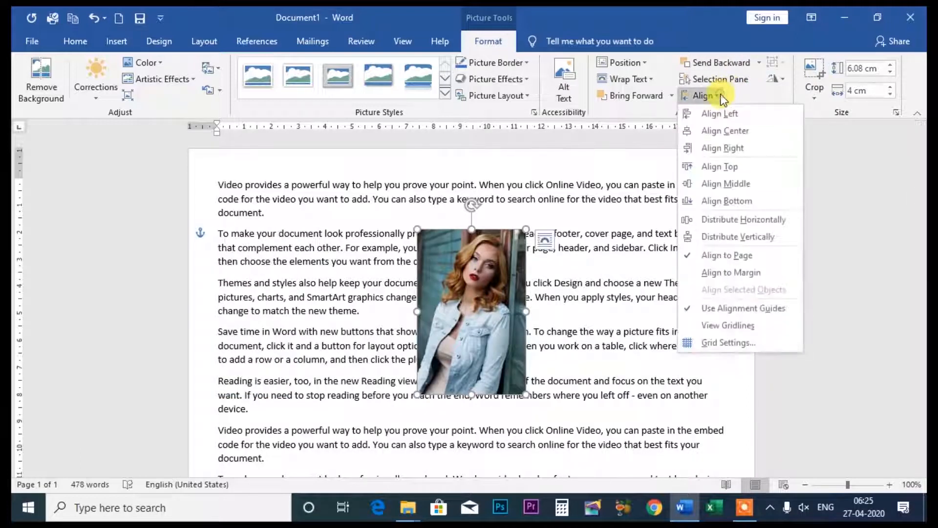
{"action": "left_click", "coordinate": [721, 148]}
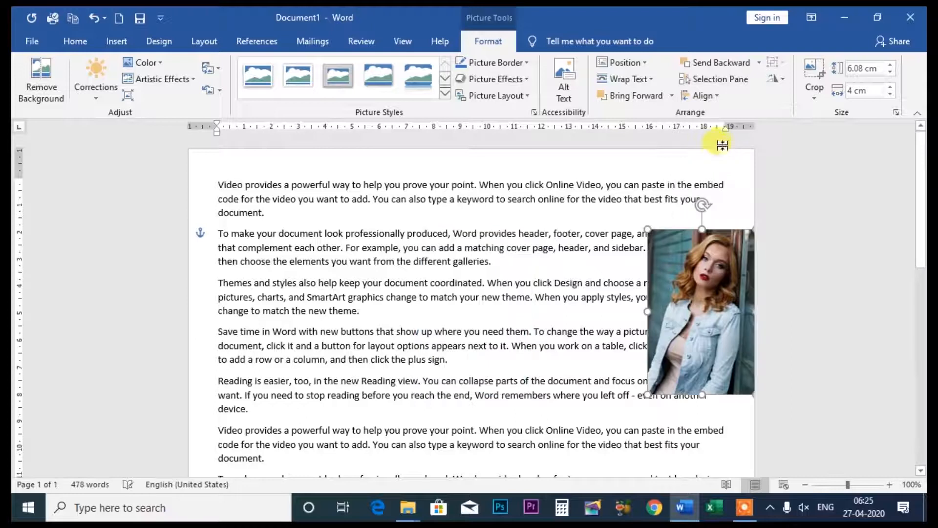
{"action": "left_click", "coordinate": [720, 98]}
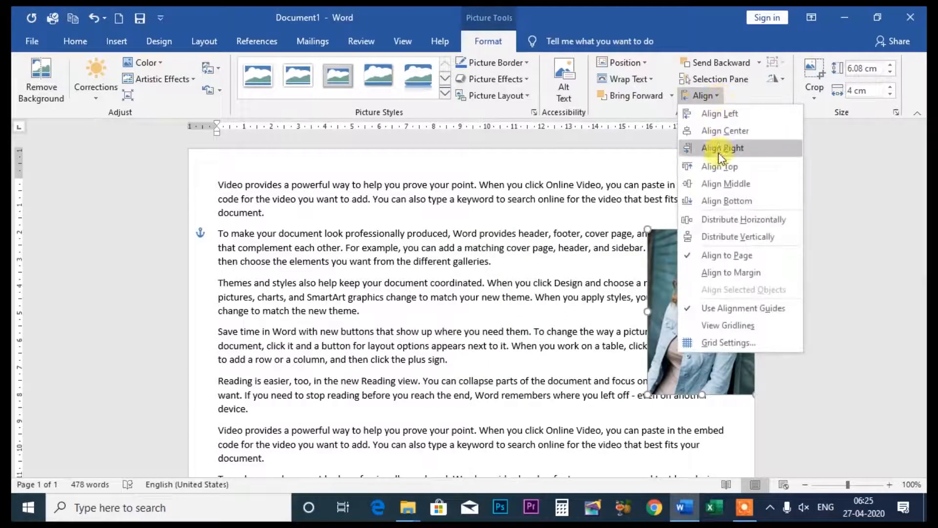
{"action": "left_click", "coordinate": [714, 169]}
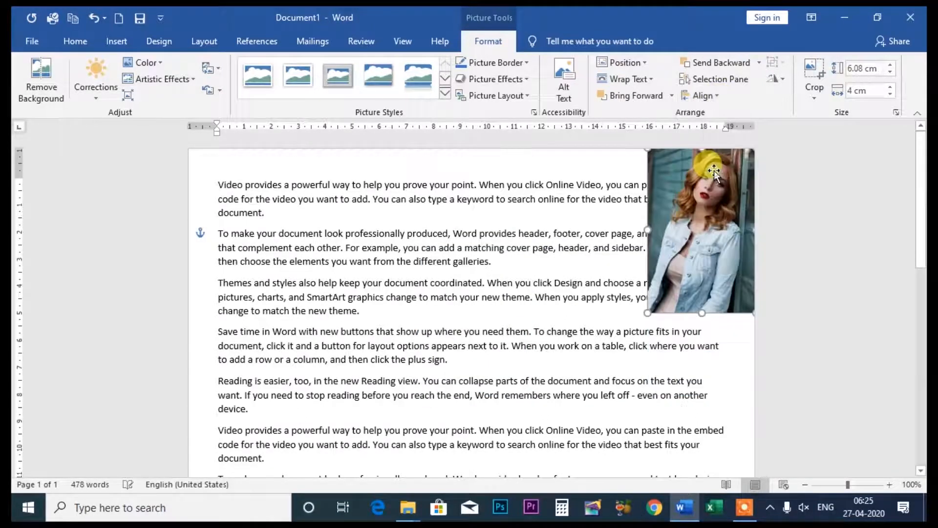
- Align the denim jacket photo vertically to the middle of the page
{"action": "left_click", "coordinate": [719, 97]}
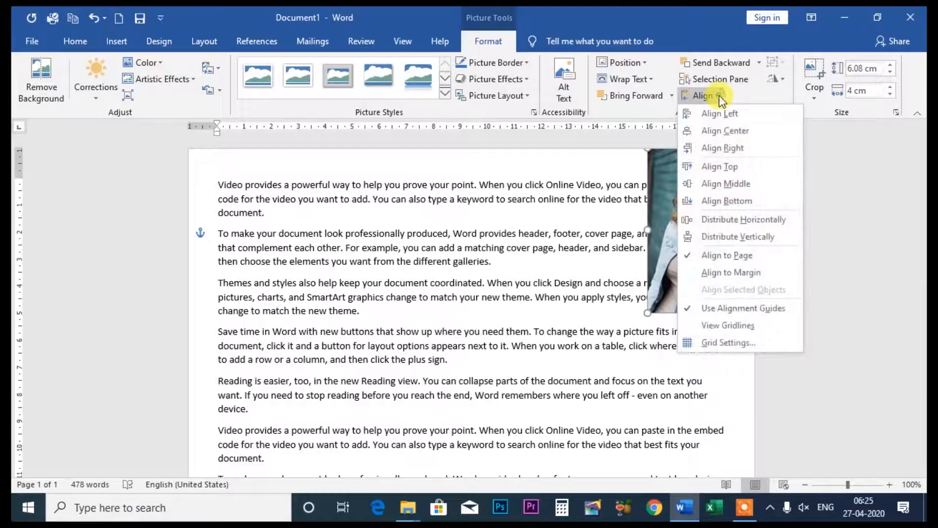
{"action": "left_click", "coordinate": [718, 188]}
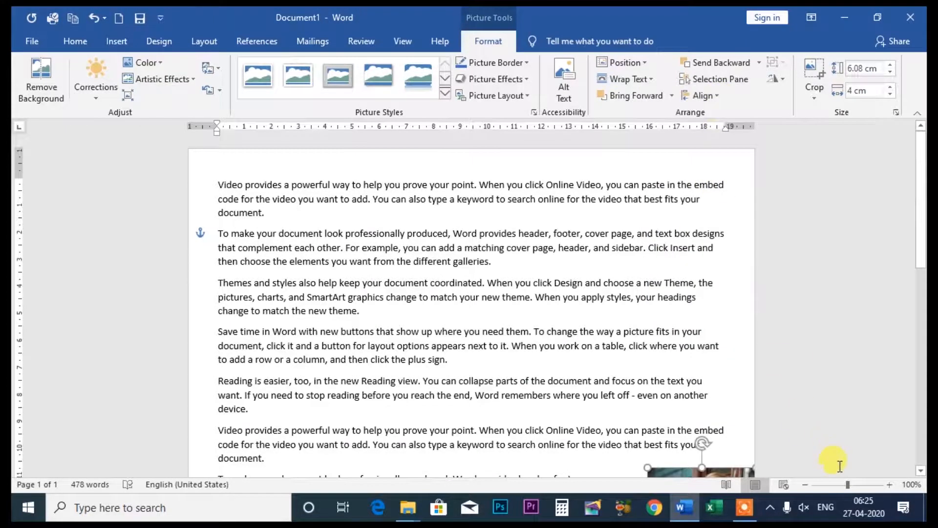
{"action": "left_click", "coordinate": [805, 484]}
{"action": "left_click", "coordinate": [805, 484]}
{"action": "left_click", "coordinate": [805, 484]}
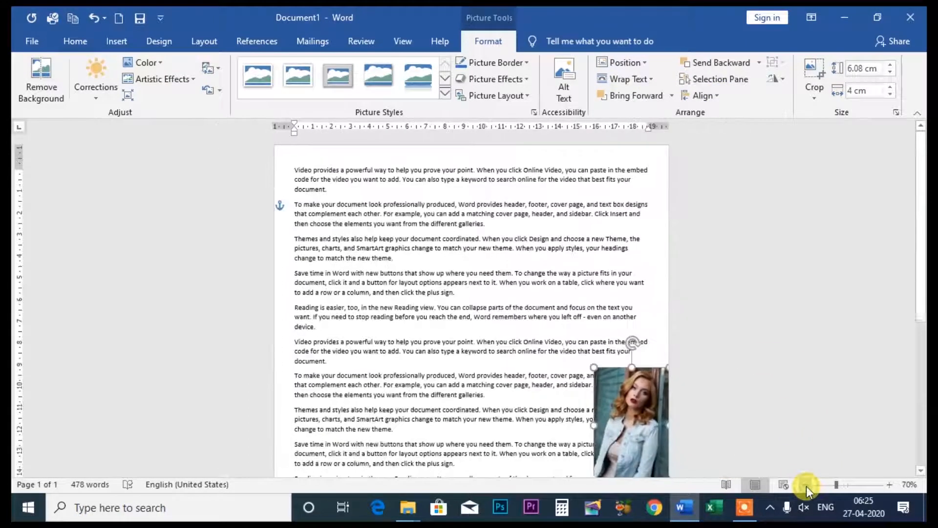
{"action": "left_click", "coordinate": [805, 485]}
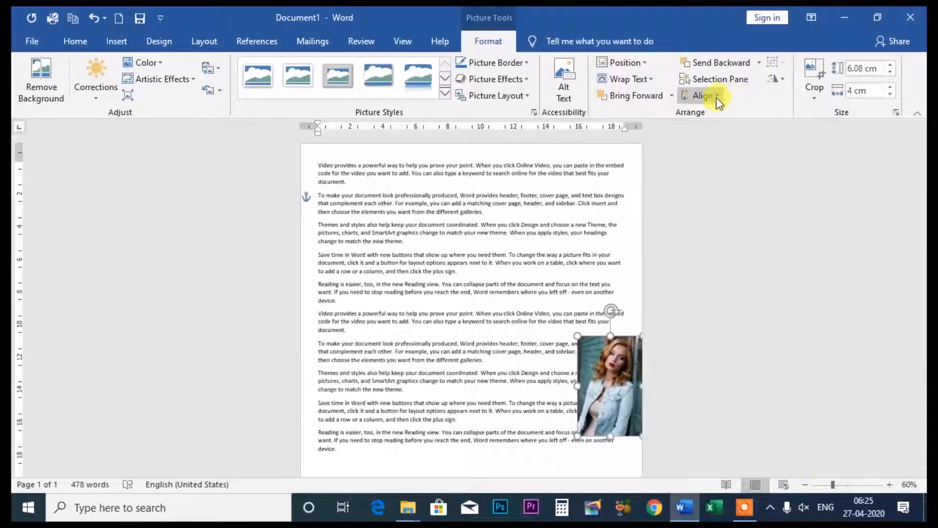
- Align the denim jacket photo to the bottom of the page and distribute it horizontally
{"action": "left_click", "coordinate": [716, 98]}
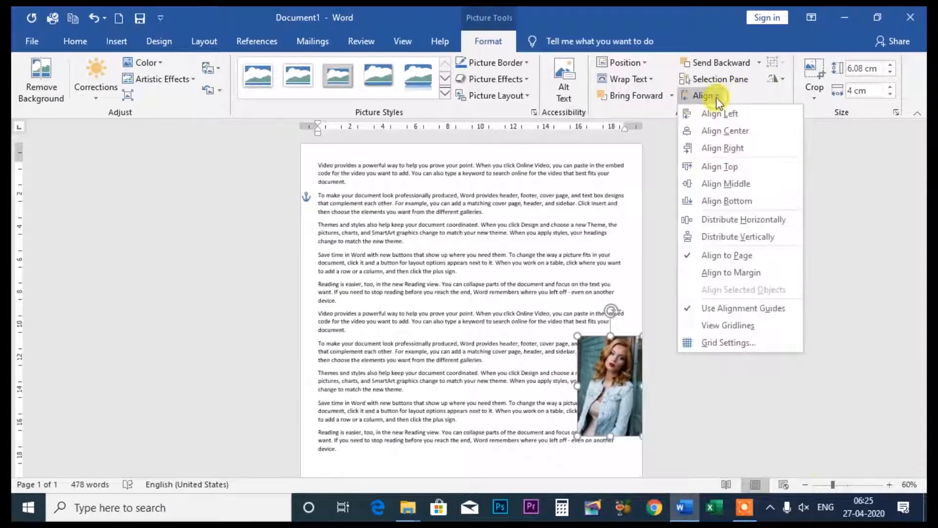
{"action": "left_click", "coordinate": [730, 203]}
{"action": "scroll", "coordinate": [737, 269], "scroll_direction": "down", "scroll_amount": 3}
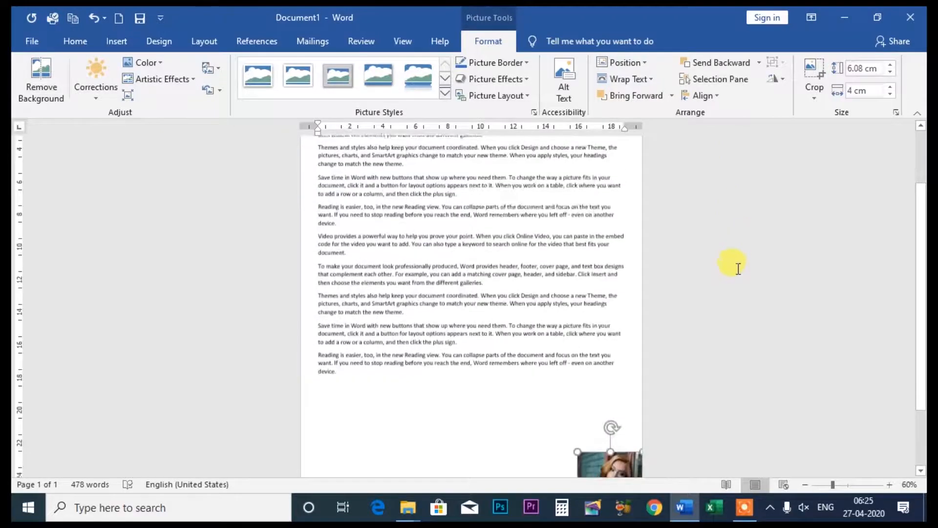
{"action": "scroll", "coordinate": [738, 269], "scroll_direction": "down", "scroll_amount": 3}
{"action": "left_click", "coordinate": [805, 484]}
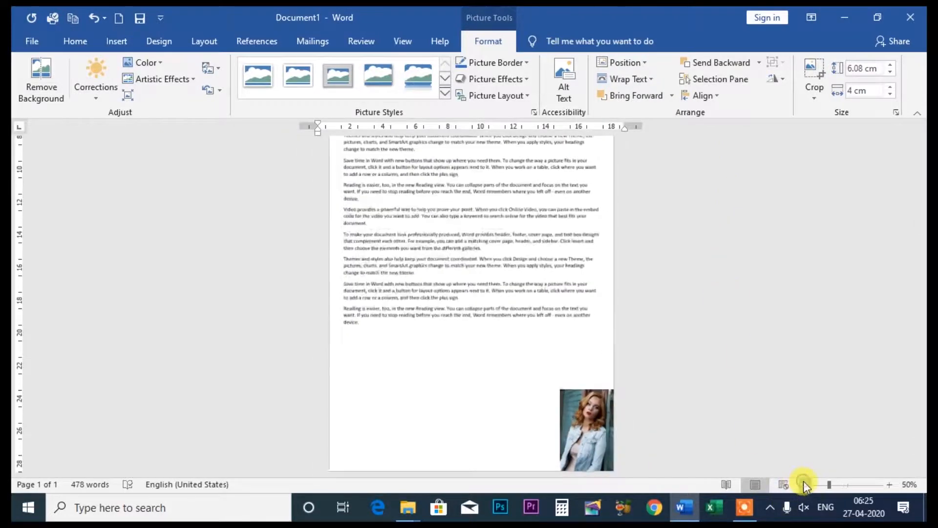
{"action": "left_click", "coordinate": [805, 484]}
{"action": "left_click", "coordinate": [716, 95]}
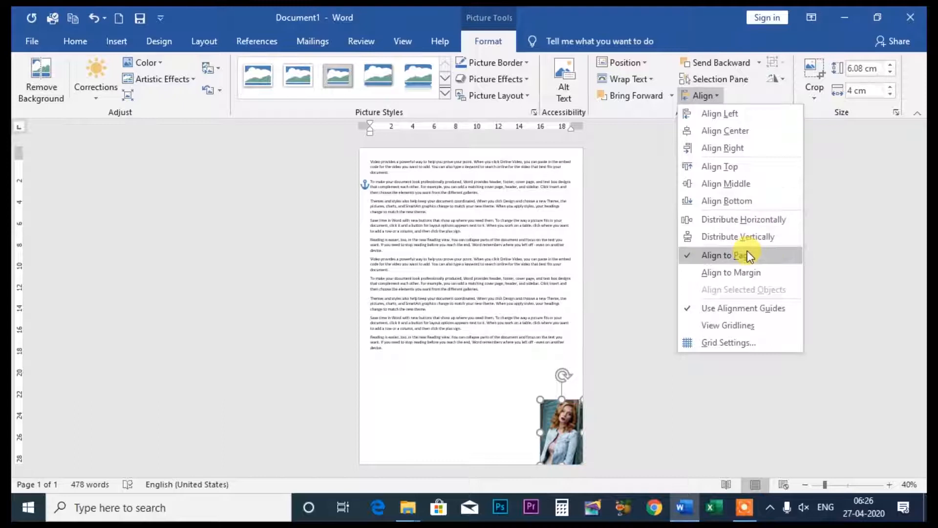
{"action": "left_click", "coordinate": [731, 222]}
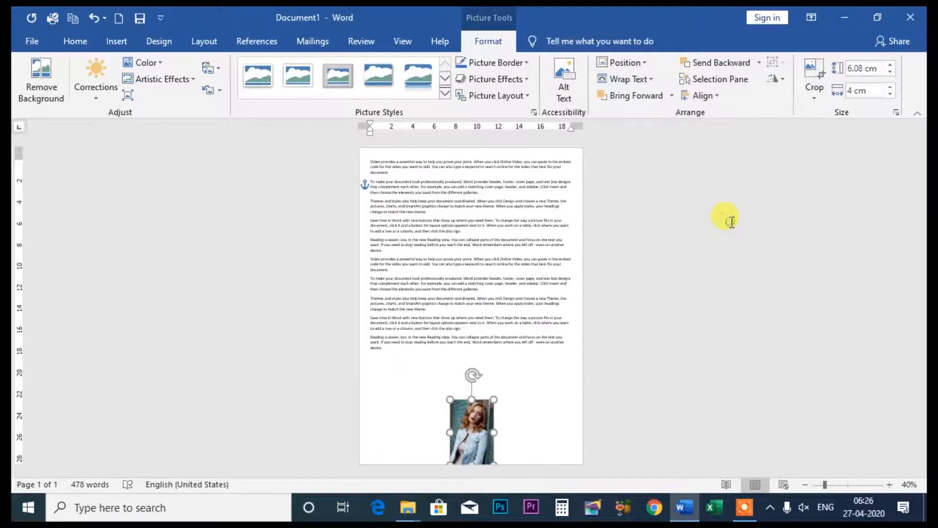
- Switch the picture's alignment reference to Align to Margin and turn off the alignment guides
{"action": "left_click", "coordinate": [713, 97]}
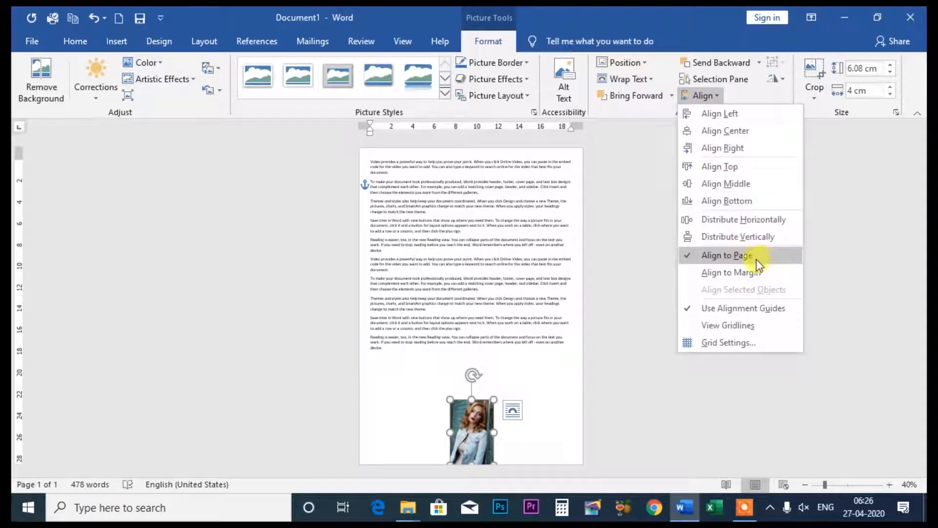
{"action": "left_click", "coordinate": [739, 255]}
{"action": "left_click", "coordinate": [711, 96]}
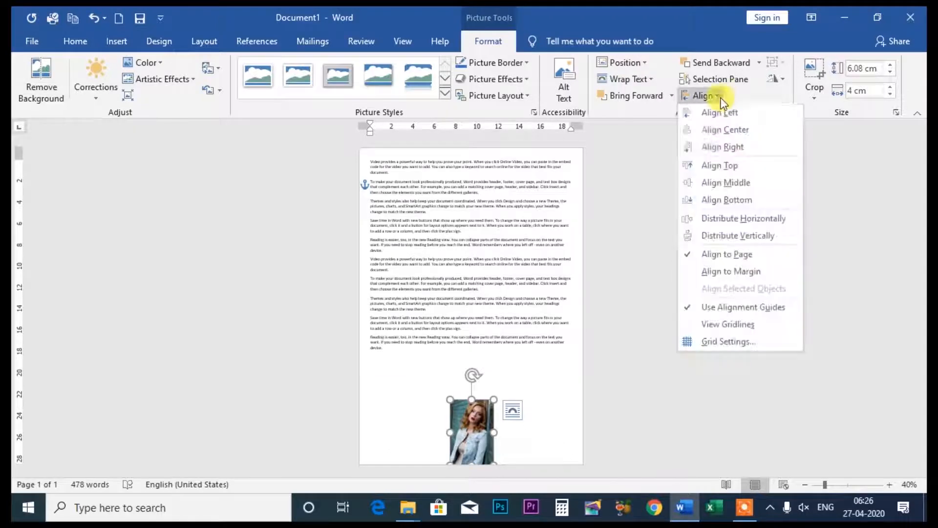
{"action": "left_click", "coordinate": [722, 273]}
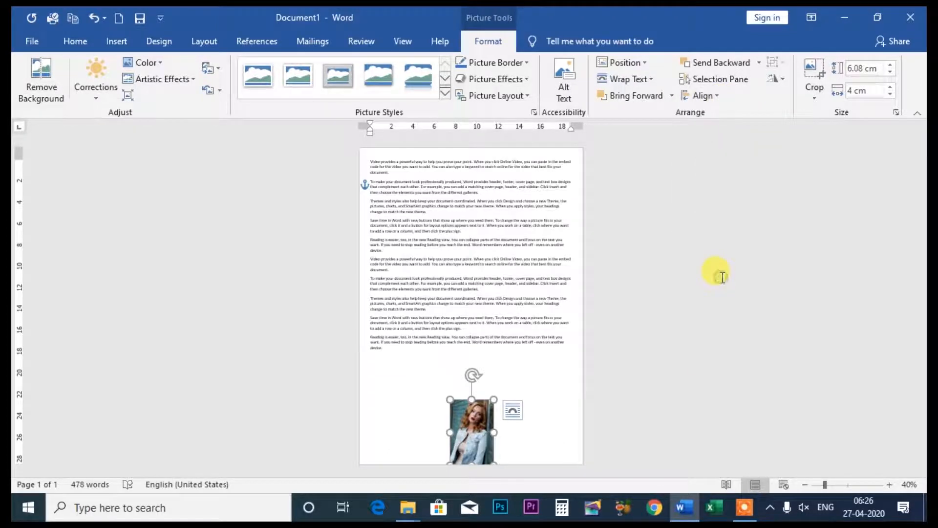
{"action": "left_click", "coordinate": [721, 101]}
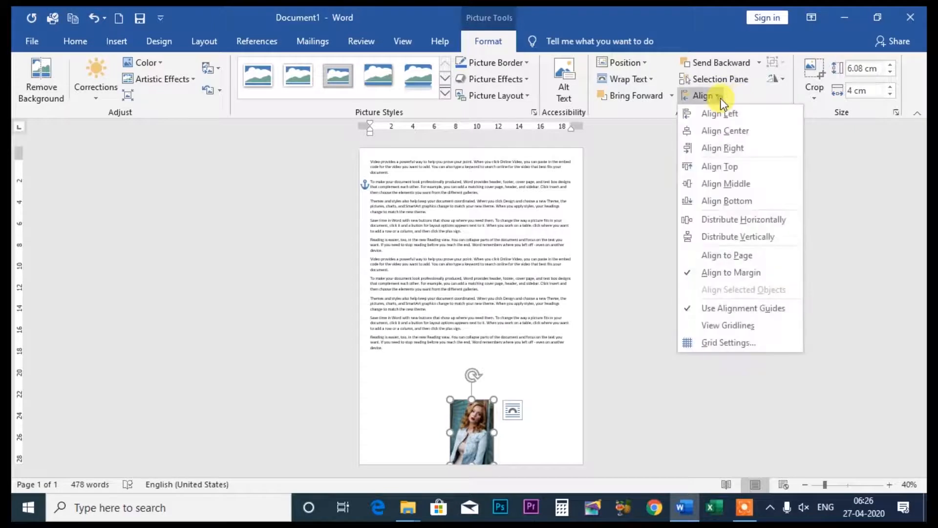
{"action": "left_click", "coordinate": [747, 310]}
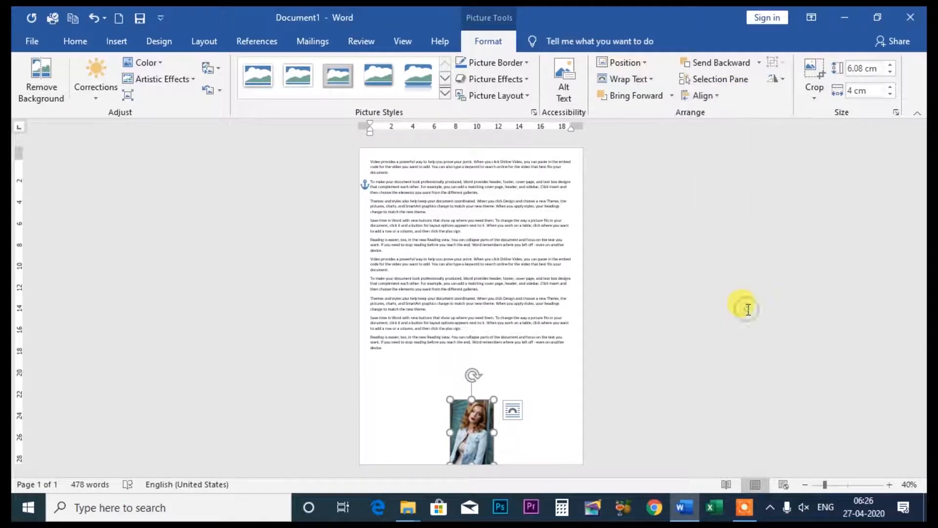
- Display the document gridlines to examine them behind the text and photo, and hide them again
{"action": "left_click", "coordinate": [718, 95]}
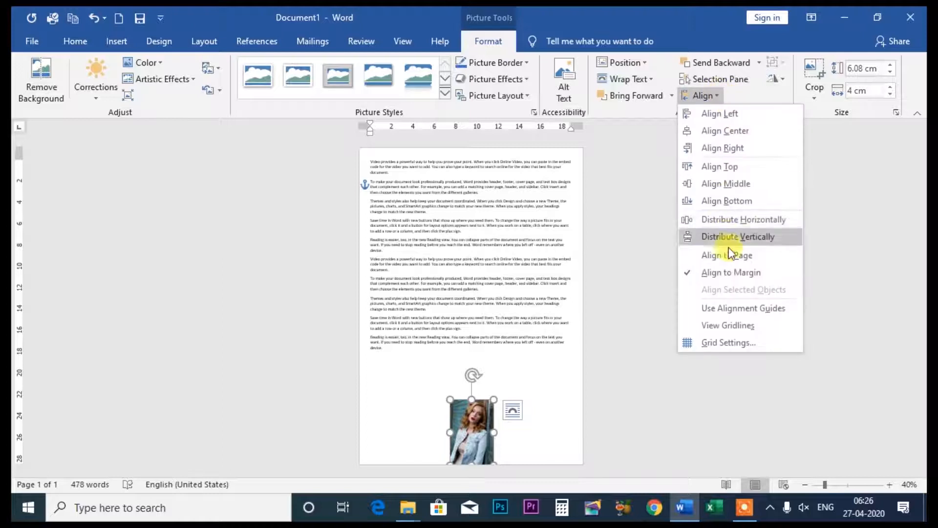
{"action": "left_click", "coordinate": [734, 334]}
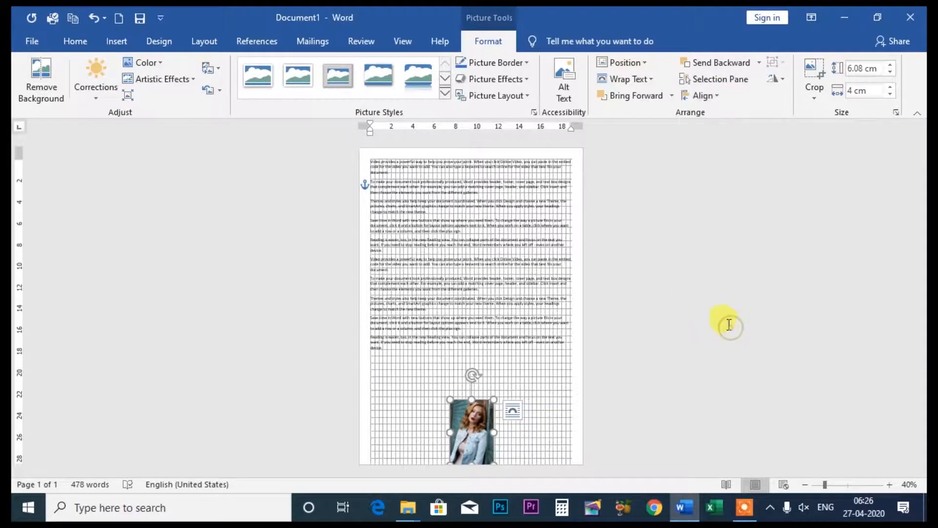
{"action": "left_click", "coordinate": [887, 486]}
{"action": "left_click", "coordinate": [887, 486]}
{"action": "left_click", "coordinate": [887, 487]}
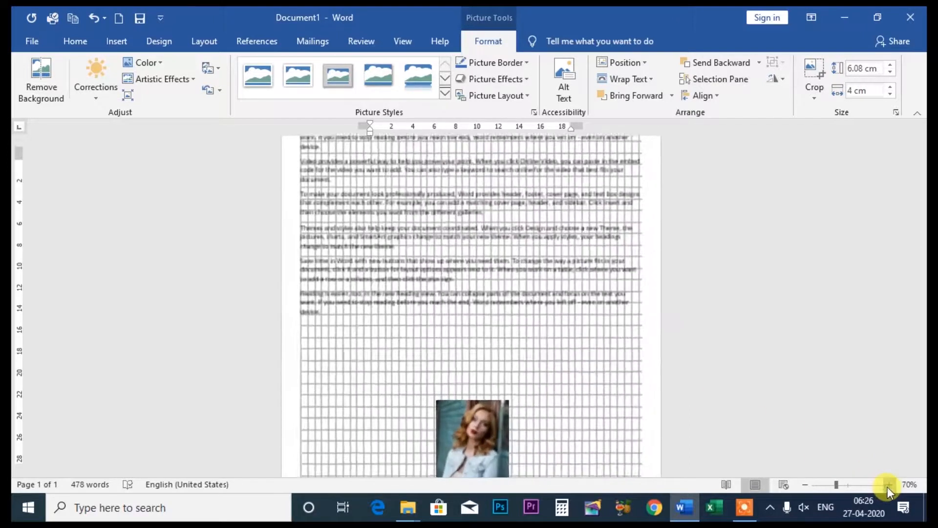
{"action": "left_click", "coordinate": [887, 487]}
{"action": "scroll", "coordinate": [738, 278], "scroll_direction": "up", "scroll_amount": 2}
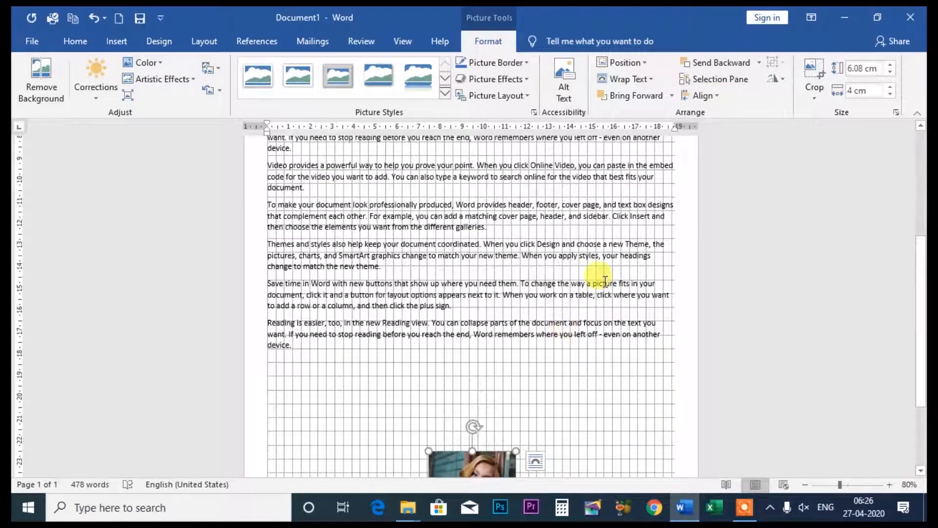
{"action": "left_click", "coordinate": [717, 94]}
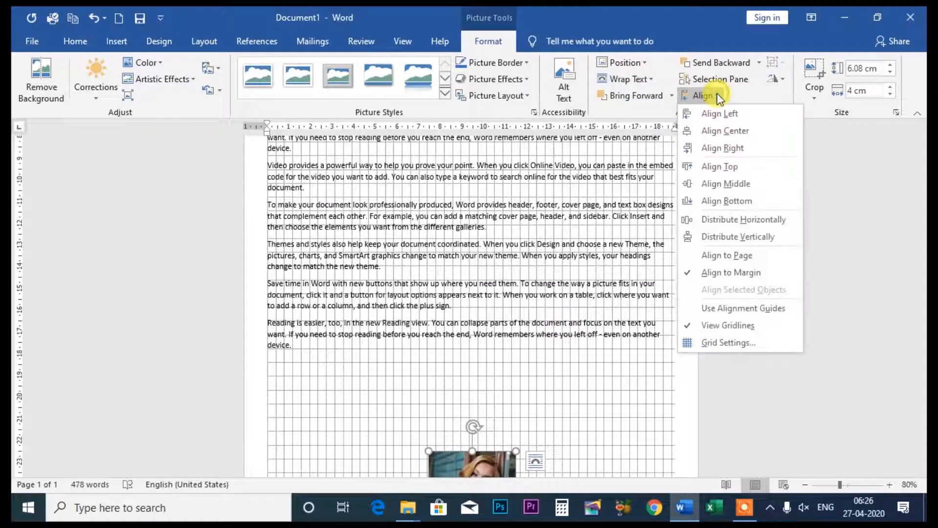
{"action": "left_click", "coordinate": [732, 327]}
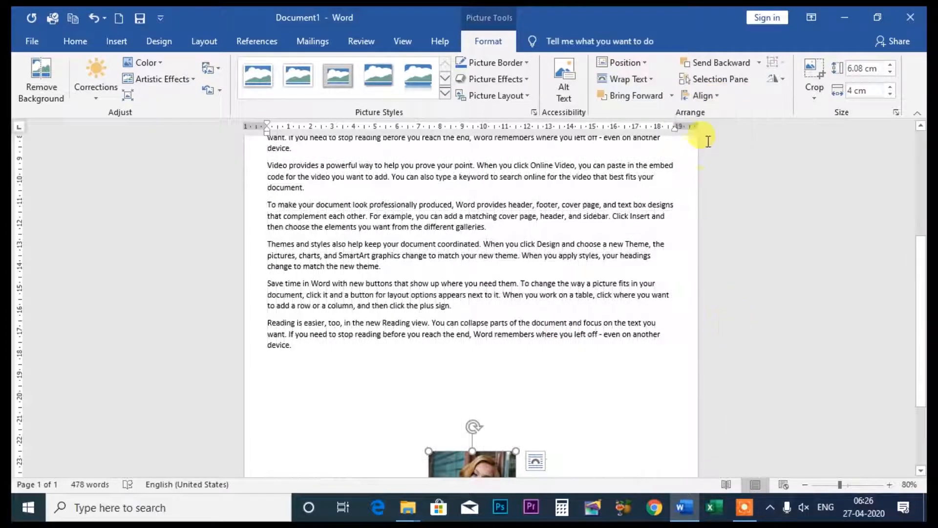
- Review the Grid and Guides settings for alignment guides, object snapping and grid spacing without changing them
{"action": "left_click", "coordinate": [716, 96]}
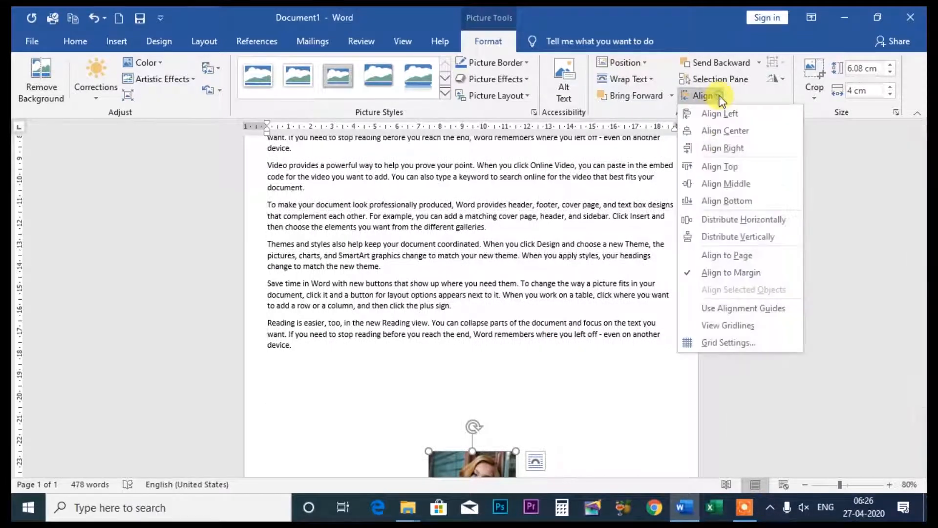
{"action": "left_click", "coordinate": [719, 343]}
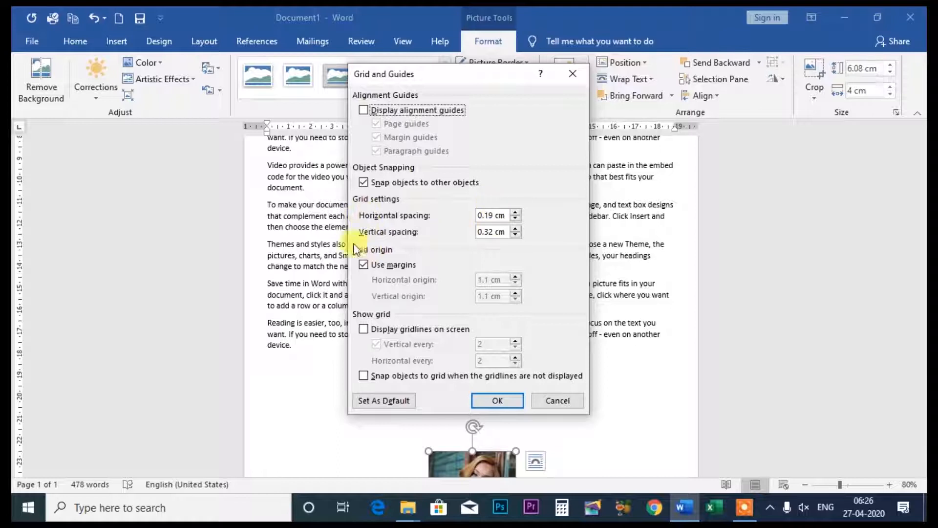
{"action": "left_click", "coordinate": [579, 74]}
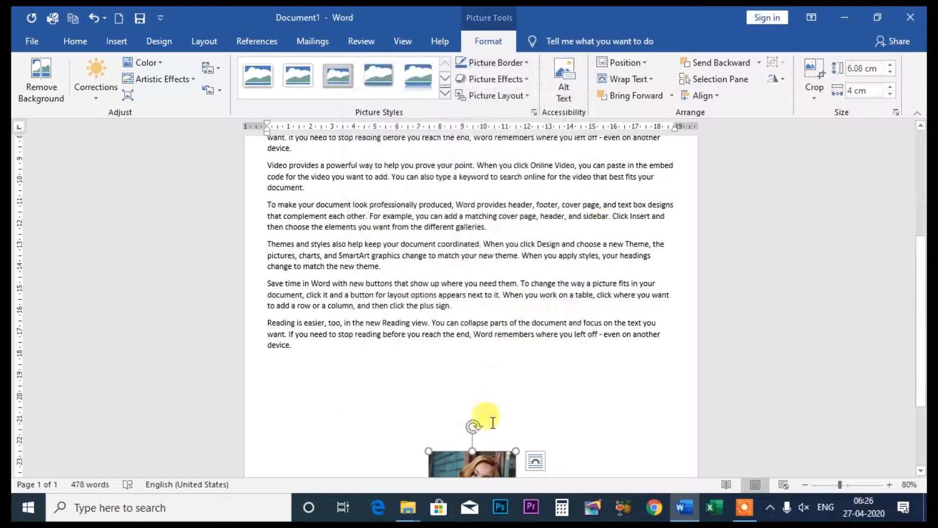
- Move the denim jacket photo up from the page bottom so it sits over the lower text paragraphs
{"action": "left_click_drag", "start_coordinate": [476, 458], "coordinate": [422, 194]}
{"action": "scroll", "coordinate": [522, 236], "scroll_direction": "up", "scroll_amount": 3}
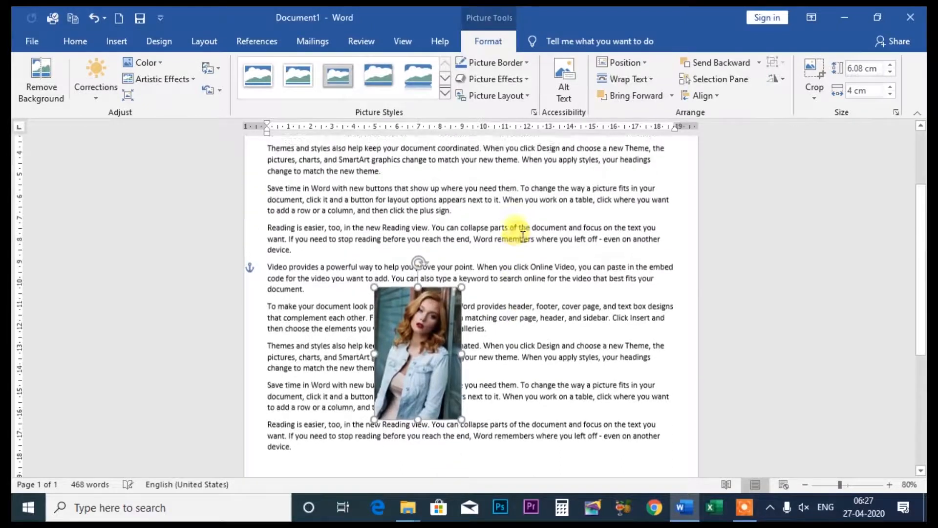
{"action": "scroll", "coordinate": [522, 236], "scroll_direction": "up", "scroll_amount": 1}
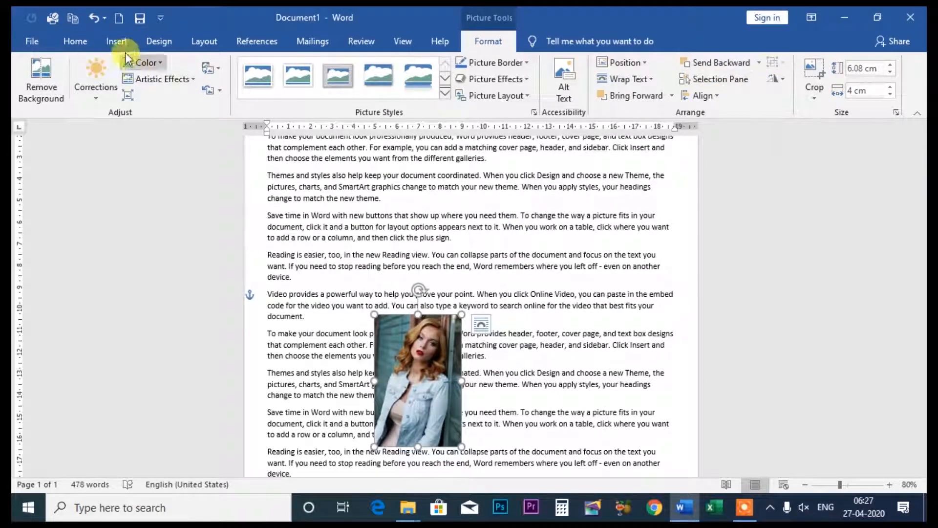
- Insert the picture pexels-photo-139829 from the NO COPY RIDE folder into the document
{"action": "left_click", "coordinate": [82, 41]}
{"action": "left_click", "coordinate": [113, 45]}
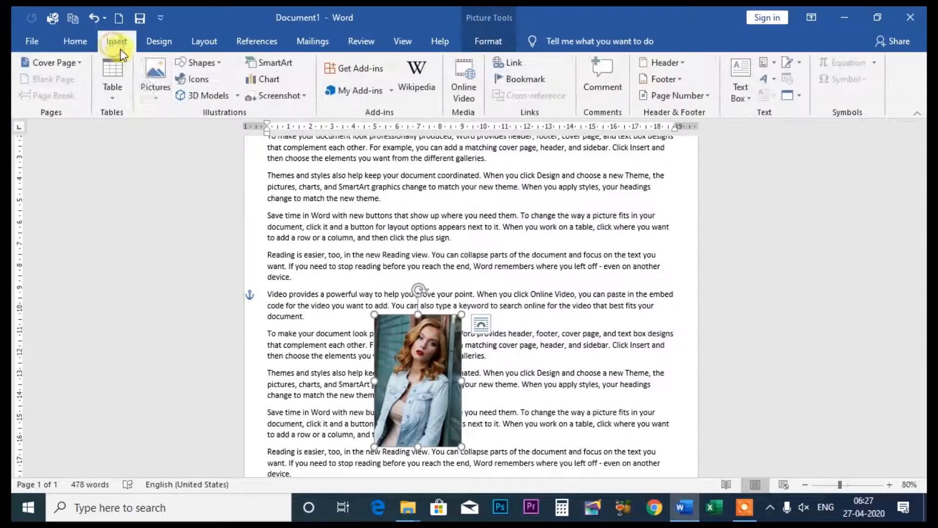
{"action": "left_click", "coordinate": [146, 79]}
{"action": "left_click", "coordinate": [171, 133]}
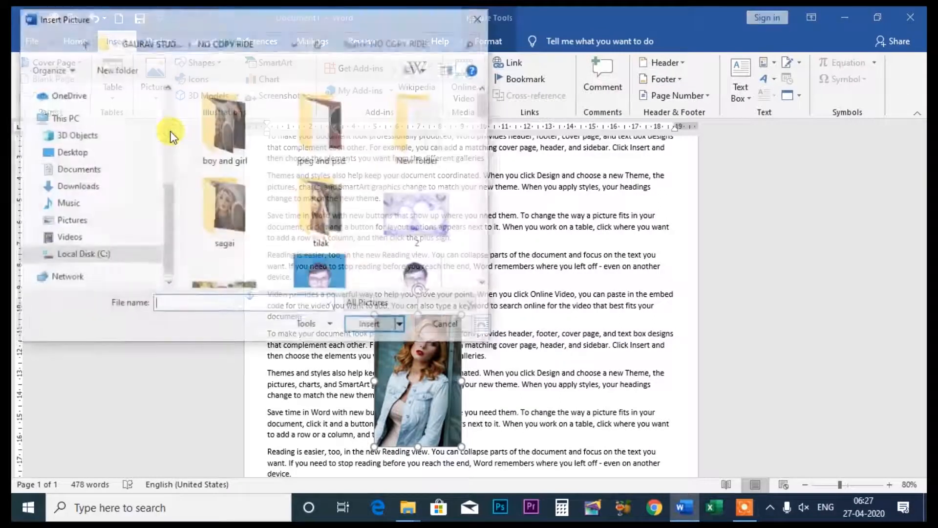
{"action": "scroll", "coordinate": [323, 242], "scroll_direction": "down", "scroll_amount": 5}
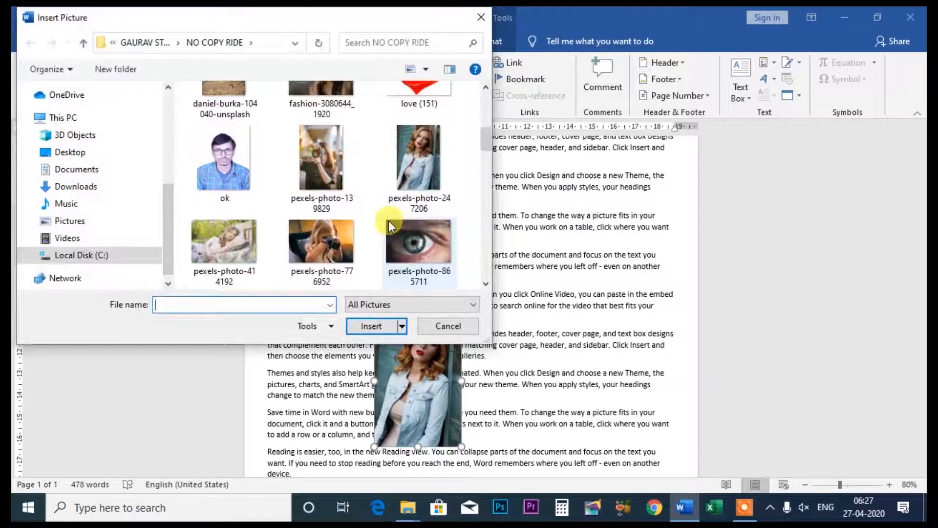
{"action": "left_click", "coordinate": [409, 166]}
{"action": "left_click", "coordinate": [344, 193]}
{"action": "left_click", "coordinate": [381, 327]}
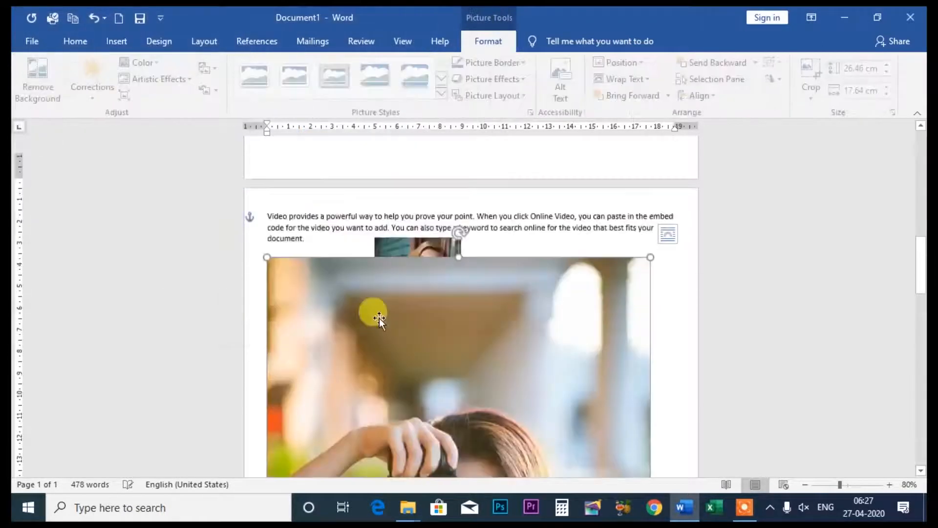
- Shrink the inserted camera photo to about 7.62 cm high and 5.08 cm wide
{"action": "left_click_drag", "start_coordinate": [267, 221], "coordinate": [528, 418]}
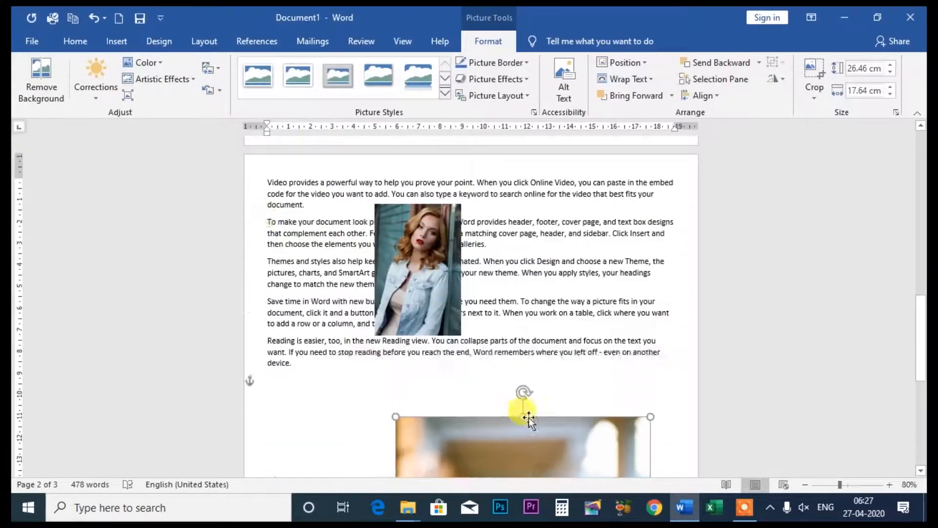
{"action": "left_click_drag", "start_coordinate": [394, 219], "coordinate": [513, 410]}
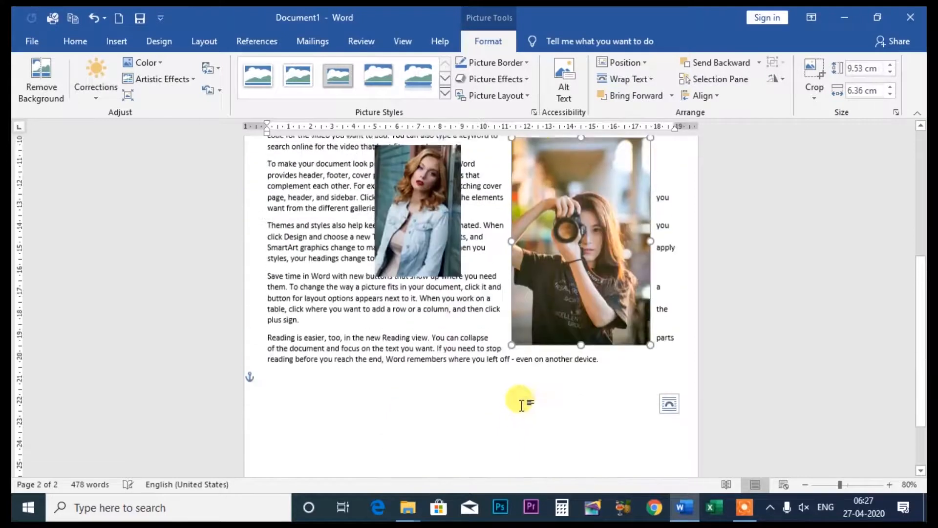
{"action": "scroll", "coordinate": [539, 278], "scroll_direction": "up", "scroll_amount": 3}
{"action": "left_click_drag", "start_coordinate": [511, 215], "coordinate": [539, 257]}
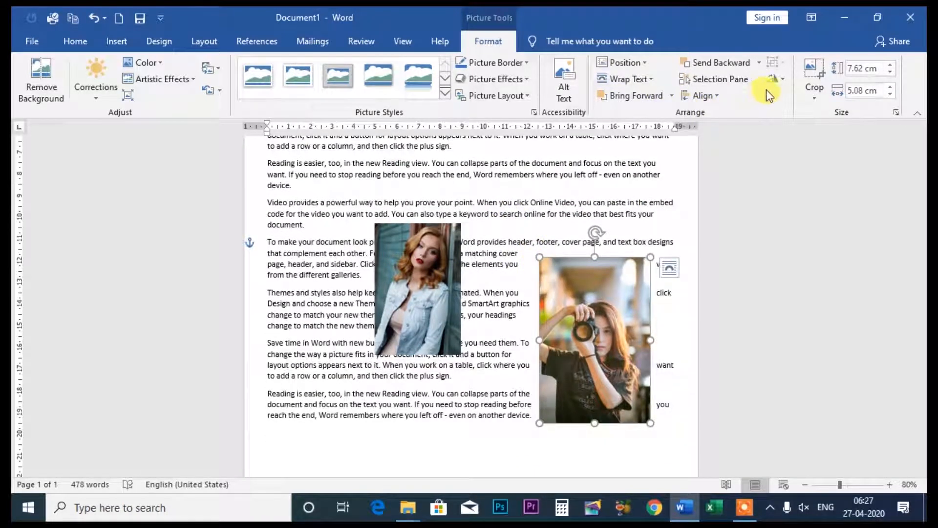
- Place the camera photo directly beside the denim jacket photo and group the two pictures
{"action": "left_click", "coordinate": [85, 40]}
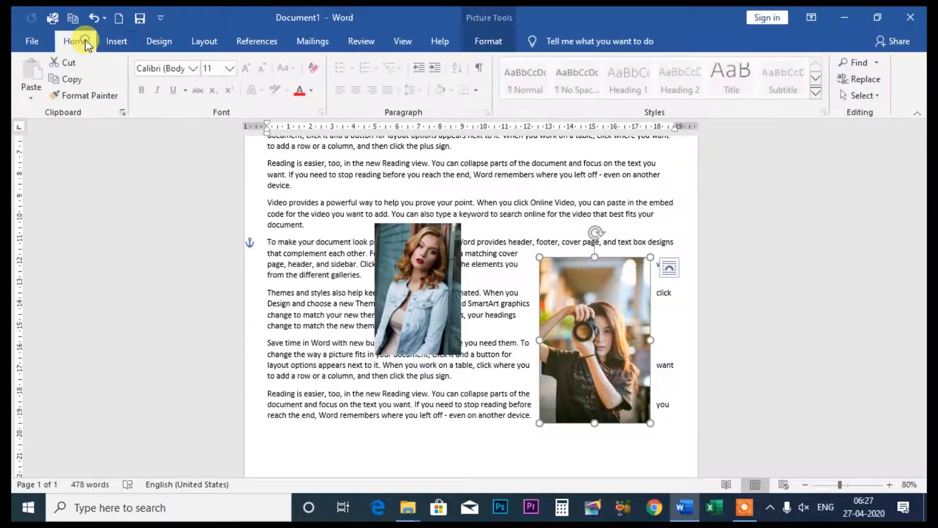
{"action": "left_click_drag", "start_coordinate": [591, 325], "coordinate": [528, 291]}
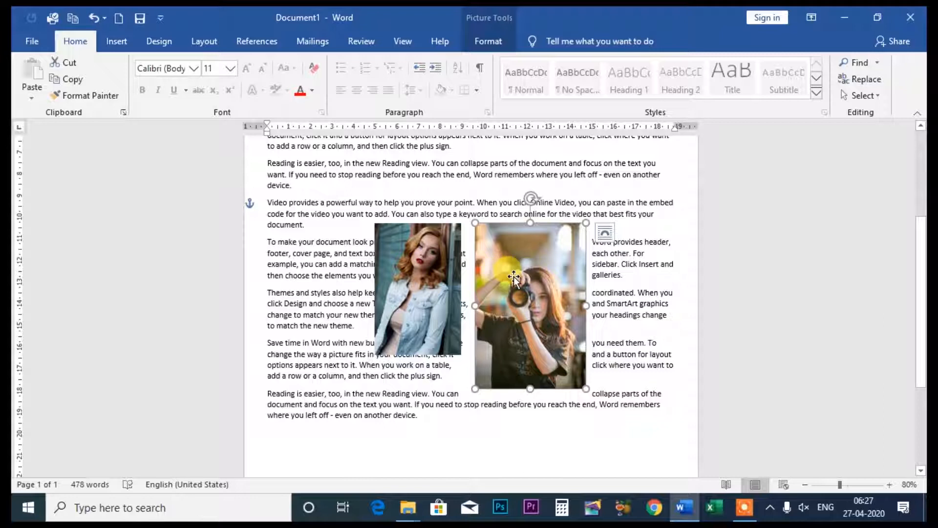
{"action": "left_click", "coordinate": [417, 266], "text": "shift"}
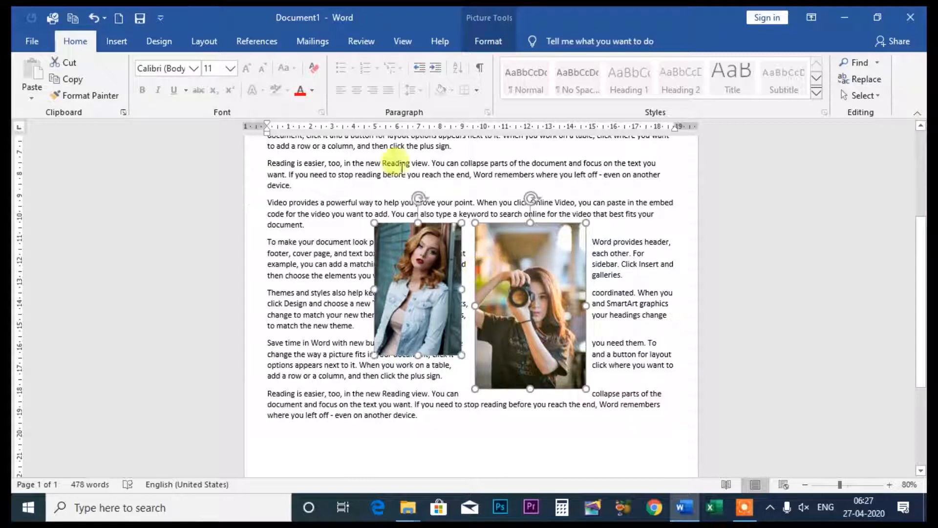
{"action": "left_click", "coordinate": [488, 37]}
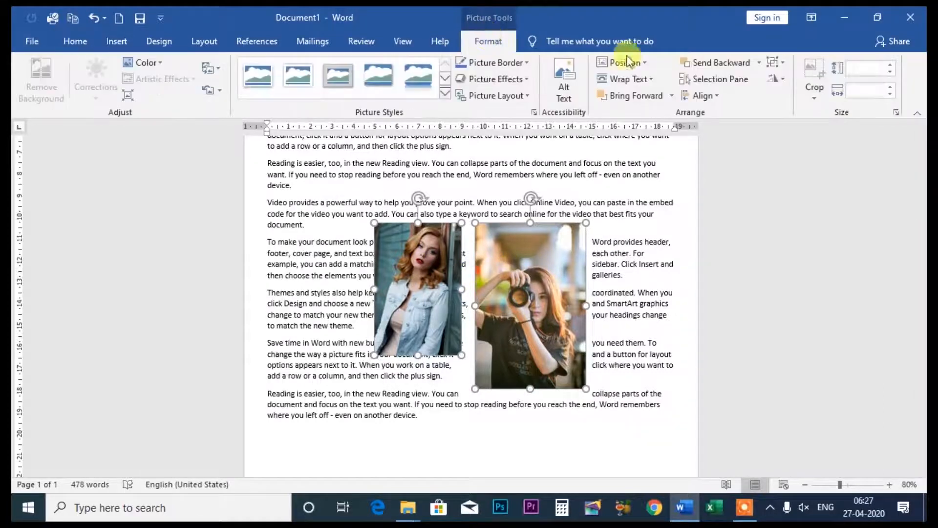
{"action": "left_click", "coordinate": [778, 62]}
{"action": "left_click", "coordinate": [790, 78]}
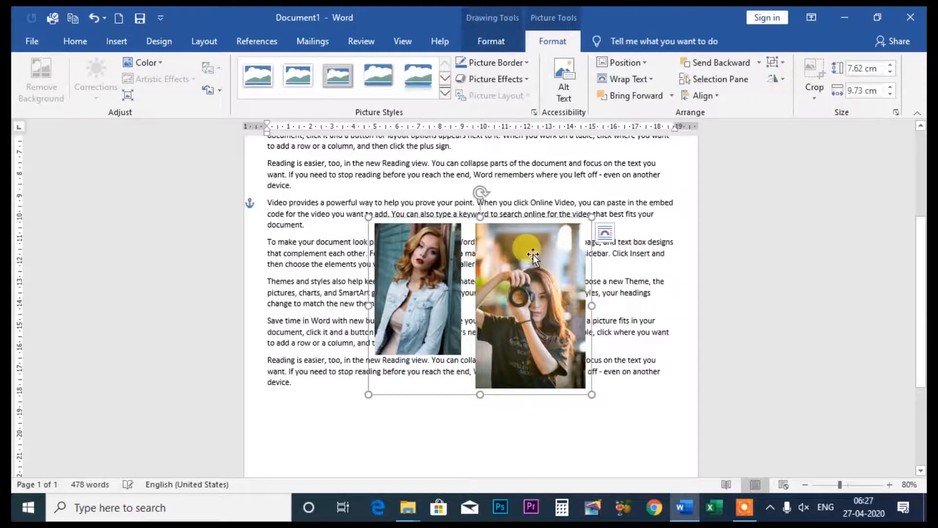
- Move the grouped photos slightly up and to the left over the text, and ungroup them
{"action": "left_click_drag", "start_coordinate": [533, 254], "coordinate": [476, 249]}
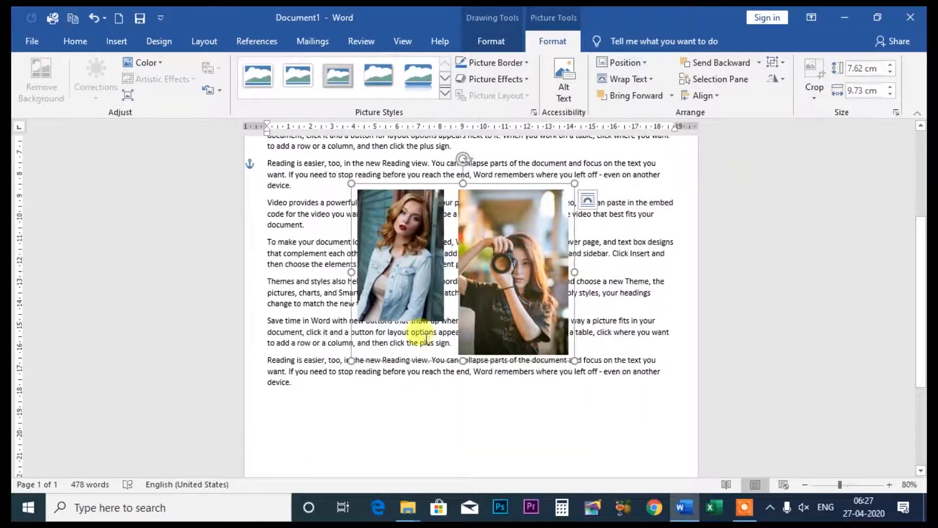
{"action": "left_click", "coordinate": [421, 427]}
{"action": "left_click", "coordinate": [418, 276]}
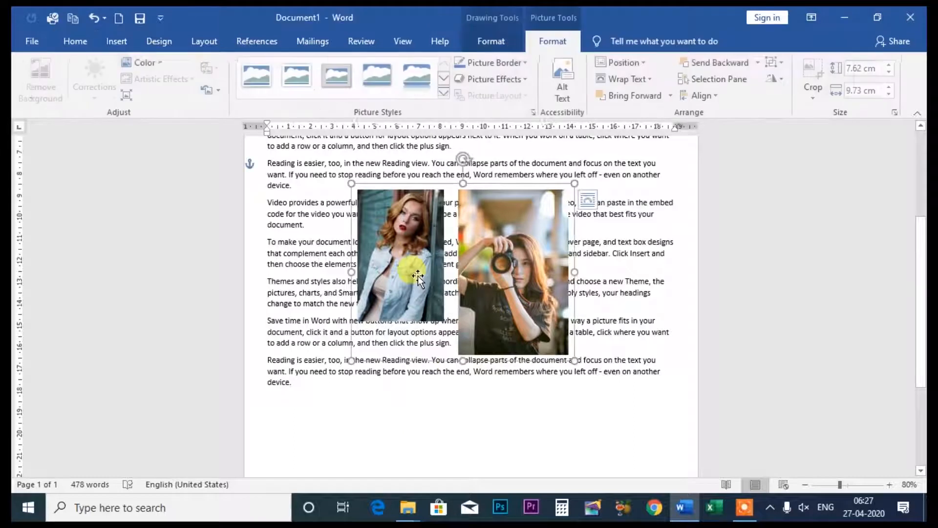
{"action": "left_click", "coordinate": [781, 60]}
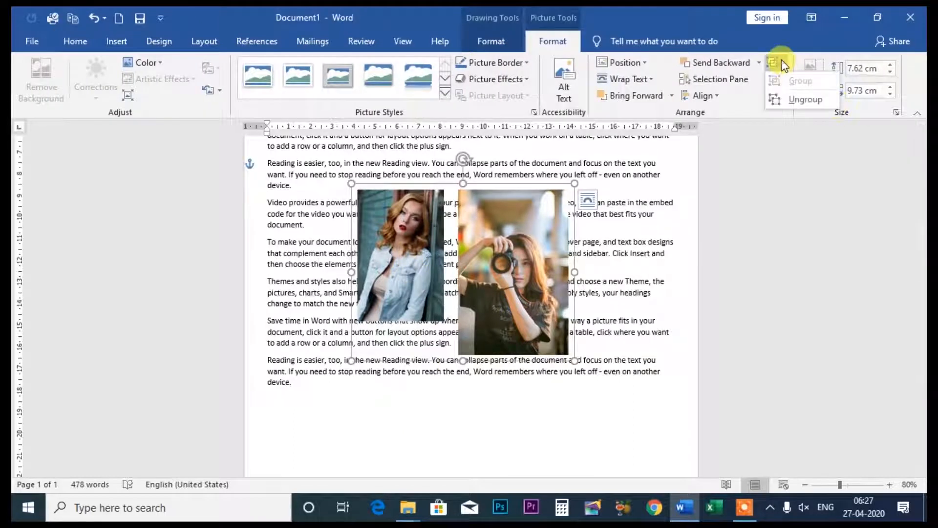
{"action": "left_click", "coordinate": [781, 94]}
{"action": "left_click", "coordinate": [678, 257]}
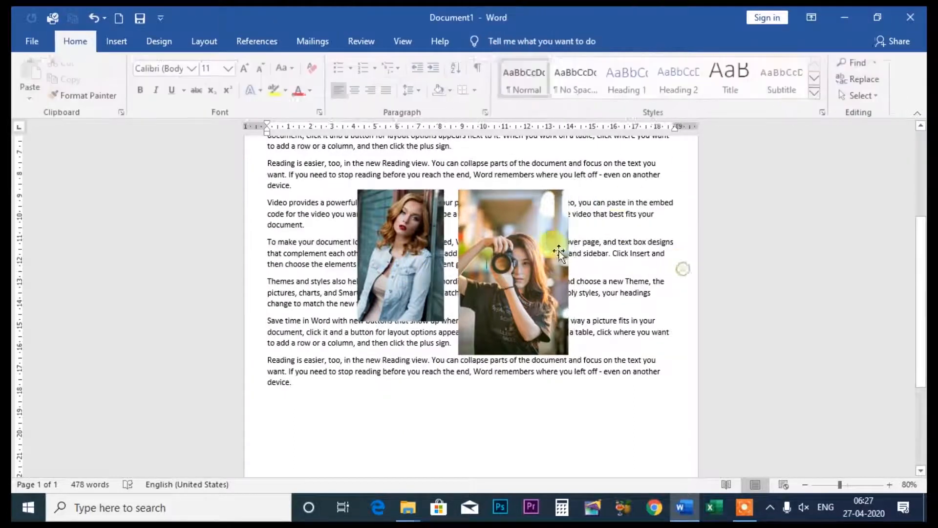
- Select both photos, group them again, and ungroup them
{"action": "left_click", "coordinate": [526, 243]}
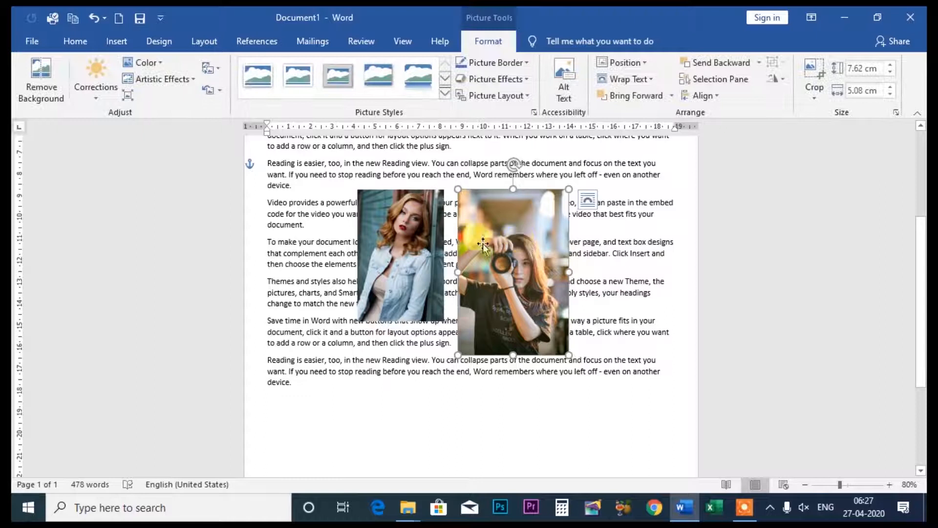
{"action": "left_click", "coordinate": [384, 241], "text": "shift"}
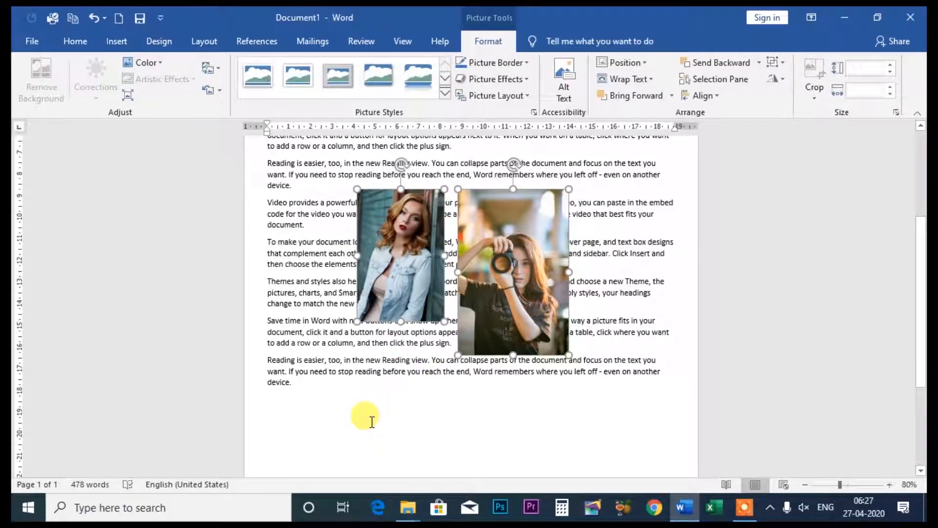
{"action": "left_click", "coordinate": [783, 63]}
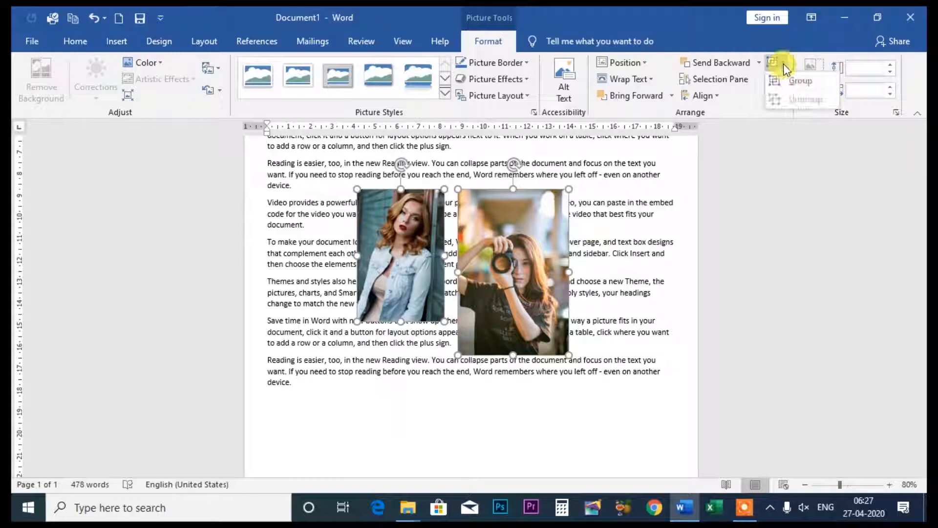
{"action": "left_click", "coordinate": [787, 81]}
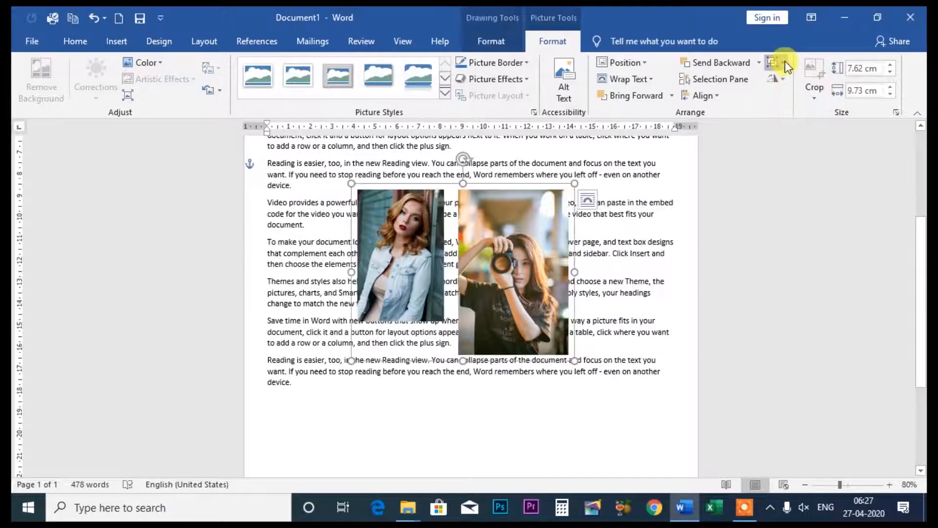
{"action": "left_click", "coordinate": [782, 63]}
{"action": "left_click", "coordinate": [788, 100]}
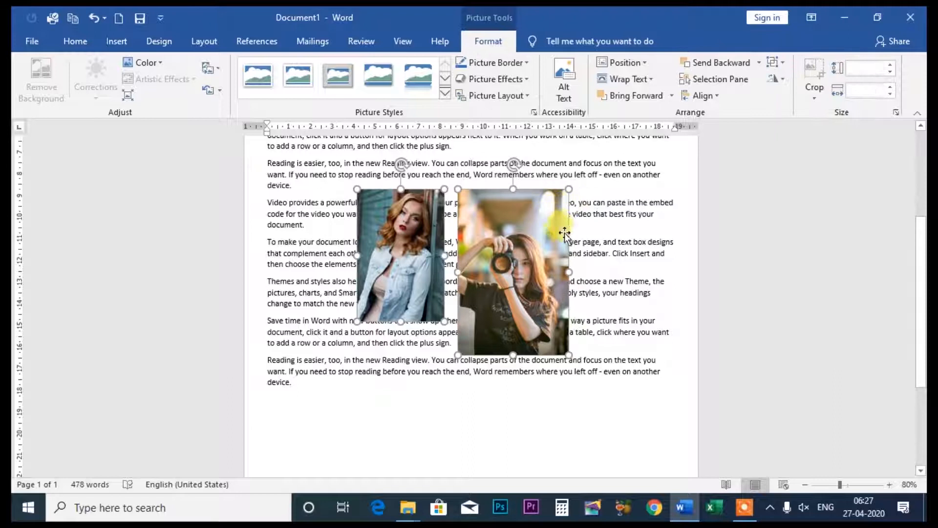
- Move both selected photos slightly down and right, group them, and shift the group a little lower
{"action": "left_click_drag", "start_coordinate": [531, 214], "coordinate": [545, 230]}
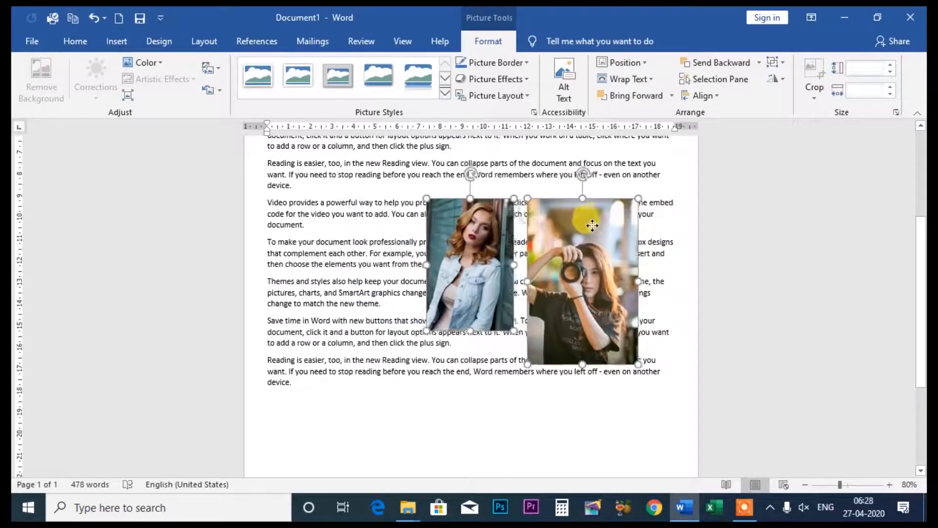
{"action": "left_click", "coordinate": [776, 61]}
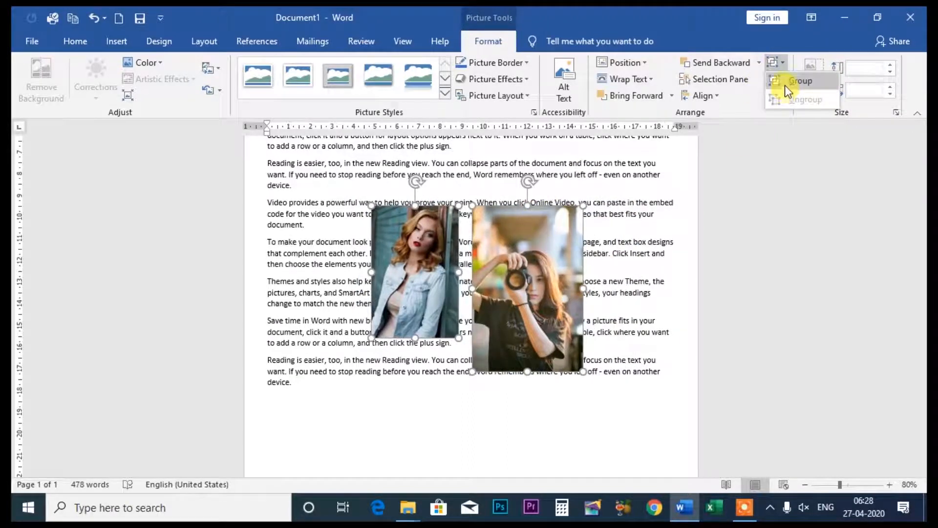
{"action": "left_click", "coordinate": [785, 87]}
{"action": "left_click", "coordinate": [545, 404]}
{"action": "mouse_move", "coordinate": [533, 274]}
{"action": "left_mouse_down"}
{"action": "mouse_move", "coordinate": [568, 292]}
{"action": "mouse_move", "coordinate": [531, 289]}
{"action": "left_mouse_up"}
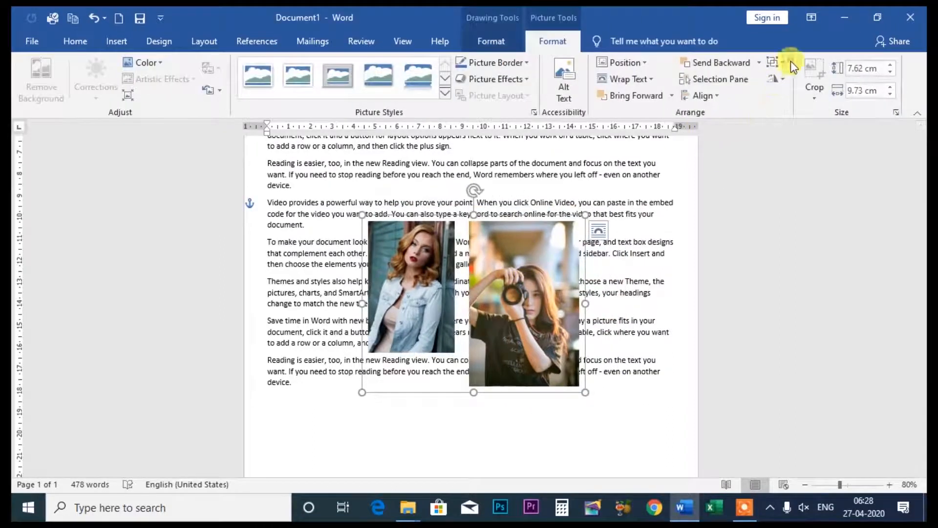
- Ungroup the two photos and move the camera photo farther right from the denim jacket photo
{"action": "left_click", "coordinate": [787, 62]}
{"action": "left_click", "coordinate": [792, 98]}
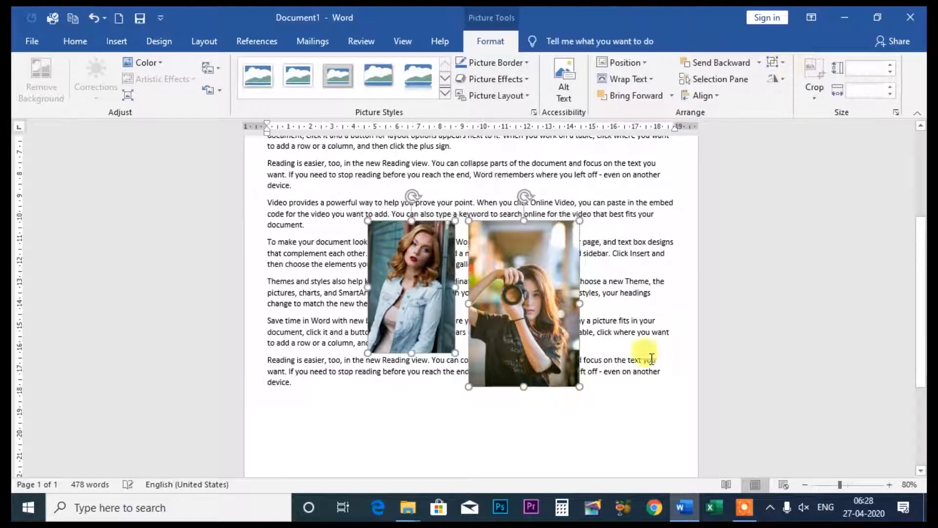
{"action": "left_click", "coordinate": [621, 421]}
{"action": "left_click_drag", "start_coordinate": [546, 319], "coordinate": [567, 323]}
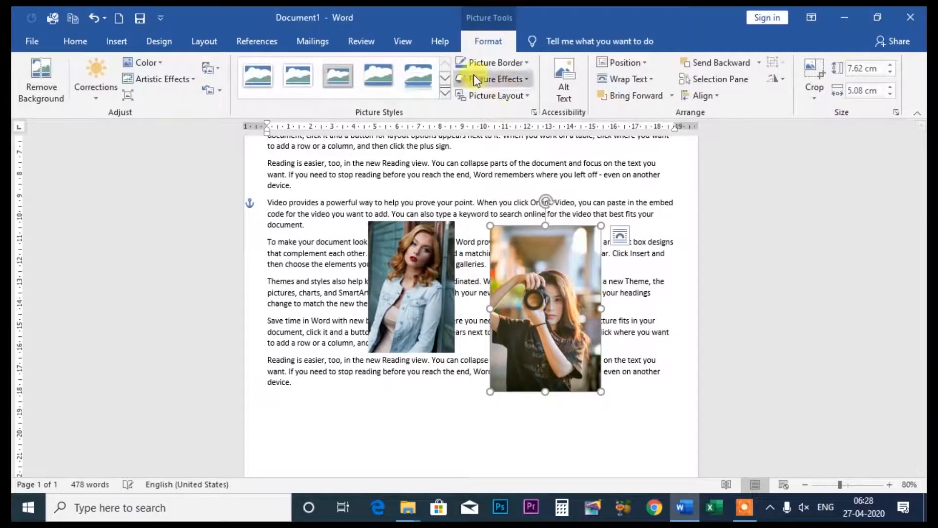
- Set the camera photo's rotation to 30° in the rotation options, and undo the rotation
{"action": "left_click", "coordinate": [785, 78]}
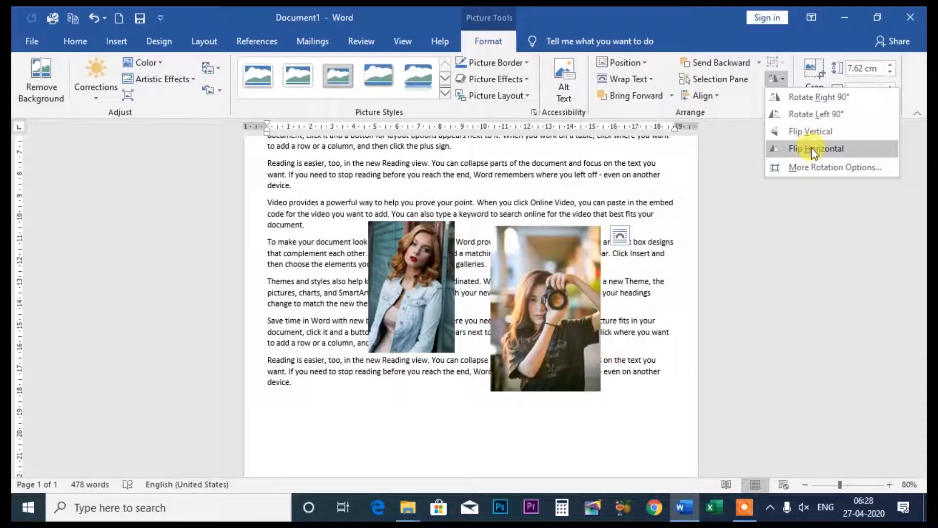
{"action": "left_click", "coordinate": [813, 169]}
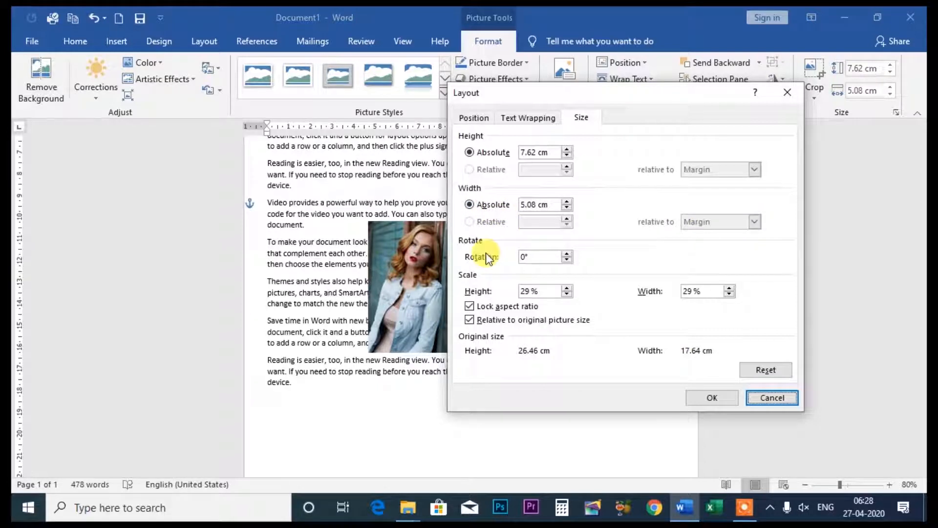
{"action": "left_click", "coordinate": [530, 255]}
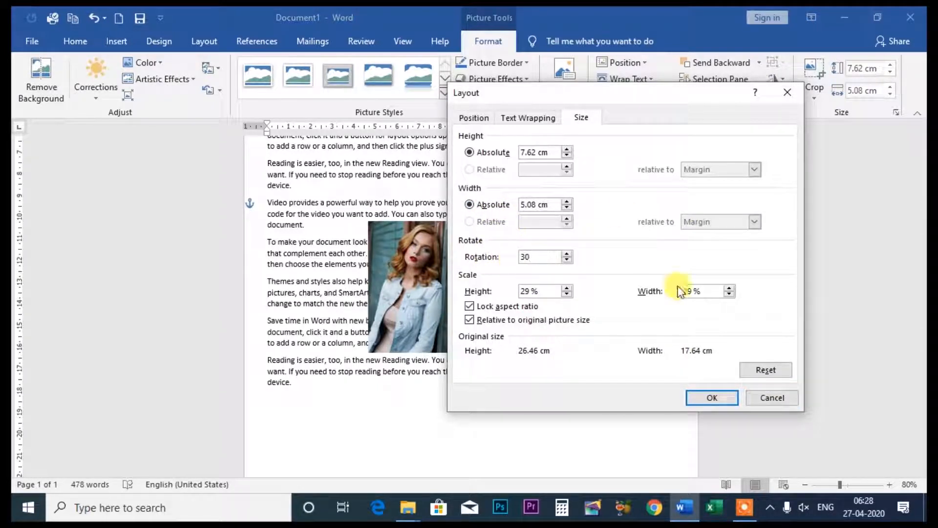
{"action": "left_click", "coordinate": [712, 397]}
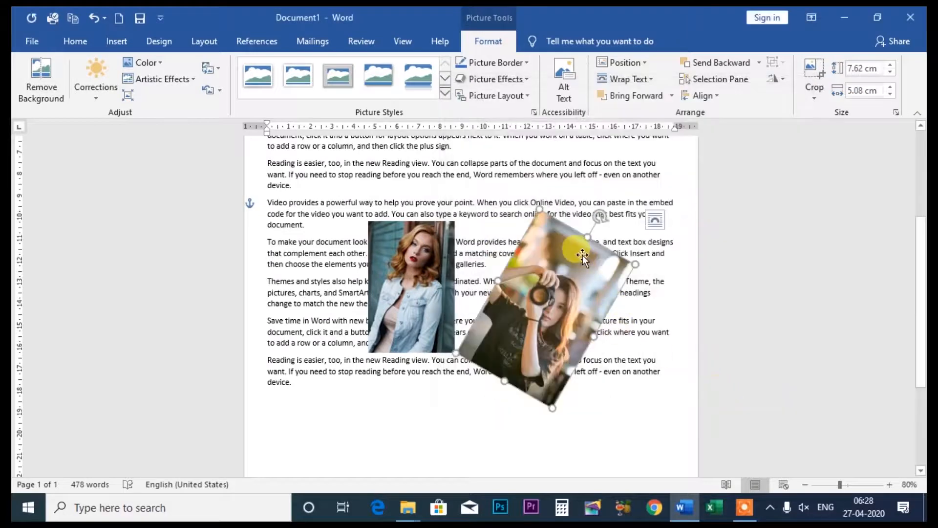
{"action": "key", "text": "ctrl+z"}
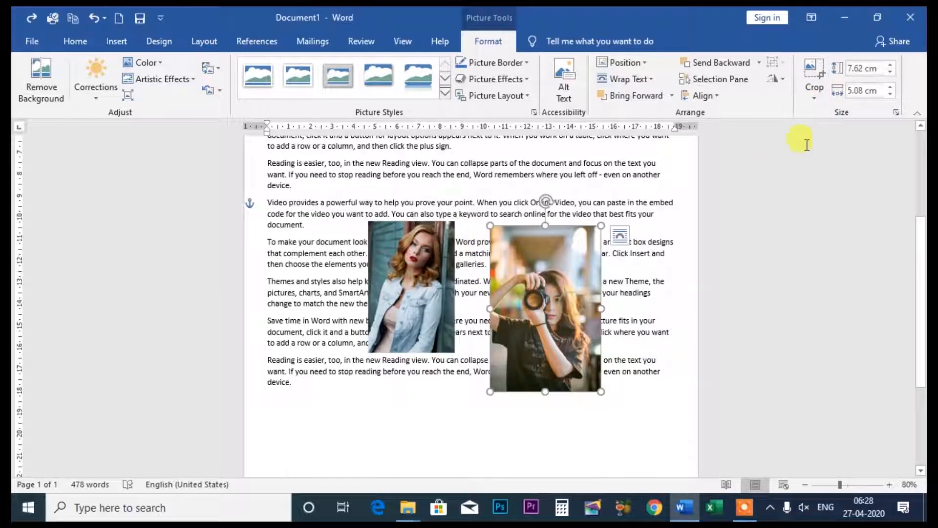
- Crop the camera photo inward from its top and bottom edges to a height of about 5.41 cm
{"action": "left_click", "coordinate": [817, 97]}
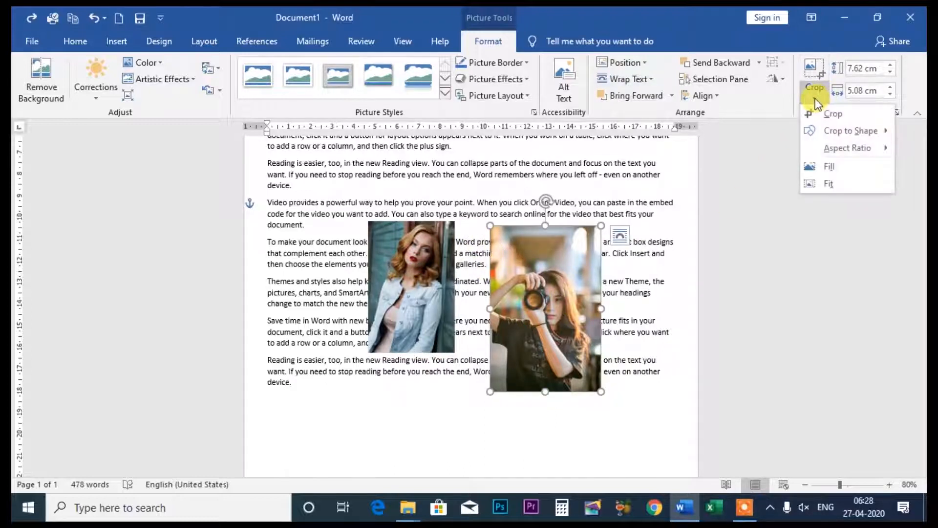
{"action": "left_click", "coordinate": [819, 112]}
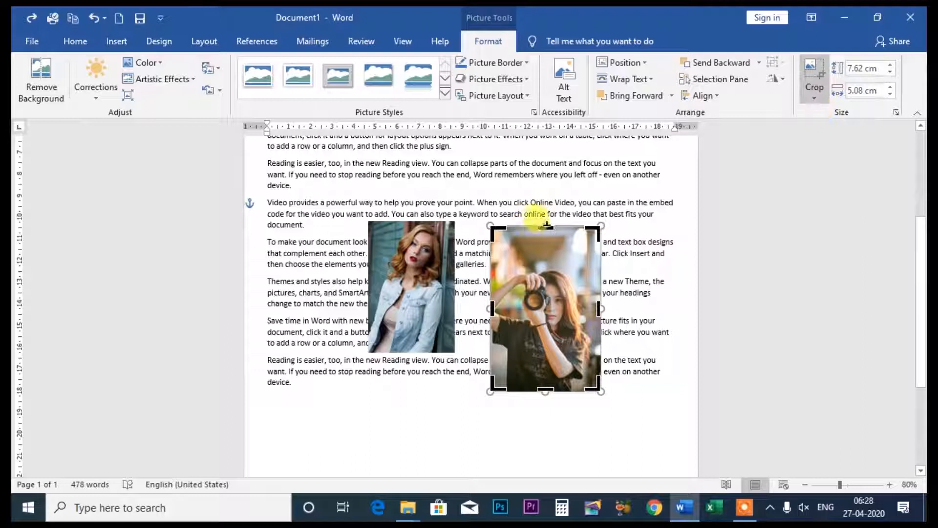
{"action": "left_click_drag", "start_coordinate": [546, 226], "coordinate": [545, 261]}
{"action": "left_click_drag", "start_coordinate": [545, 389], "coordinate": [545, 376]}
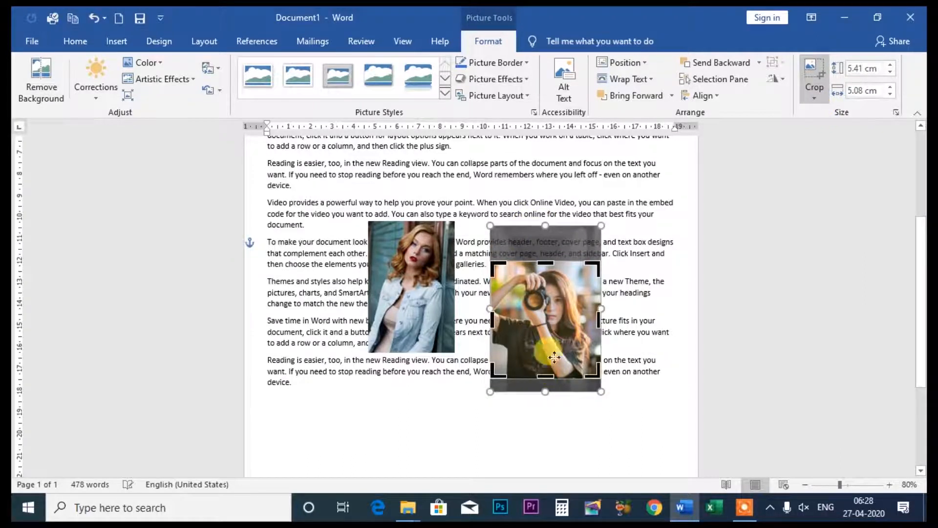
{"action": "key", "text": "Return"}
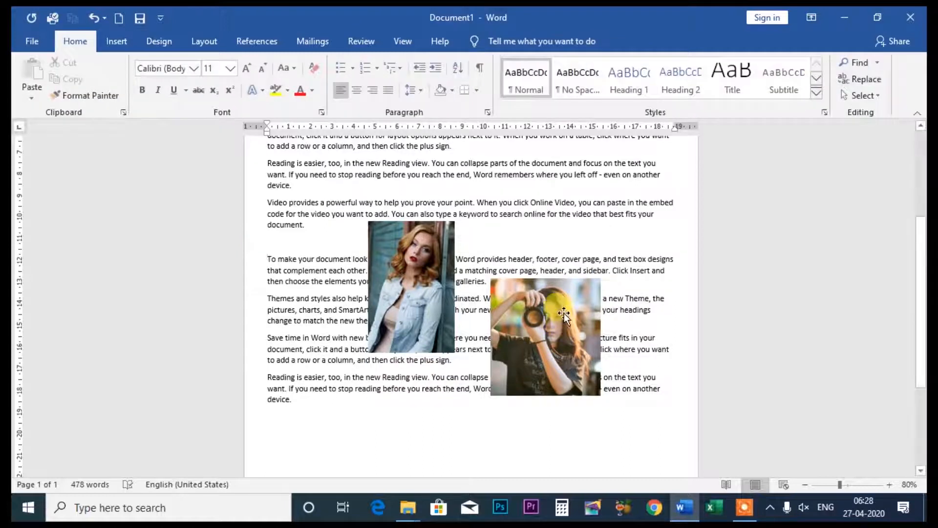
- Undo the added blank line and the camera photo's bottom crop, keep the top crop, and finish cropping
{"action": "key", "text": "ctrl+z"}
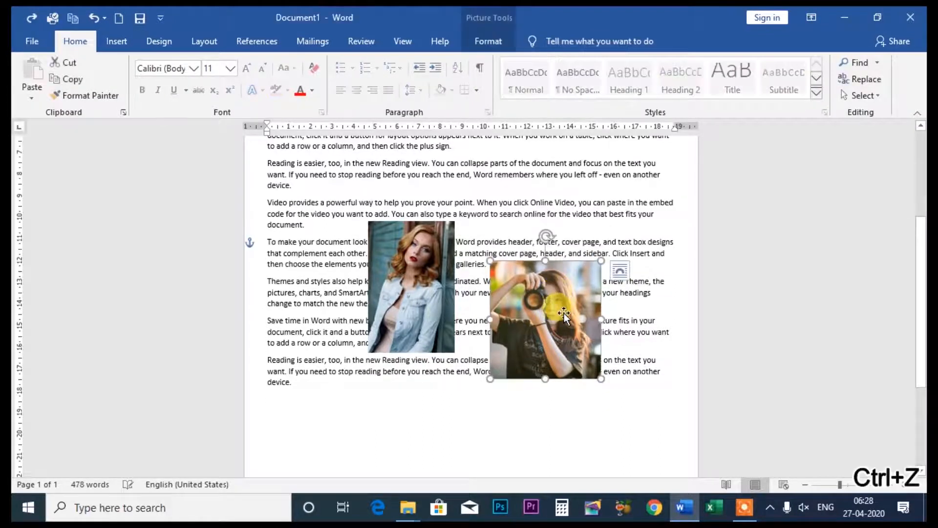
{"action": "key", "text": "ctrl+z"}
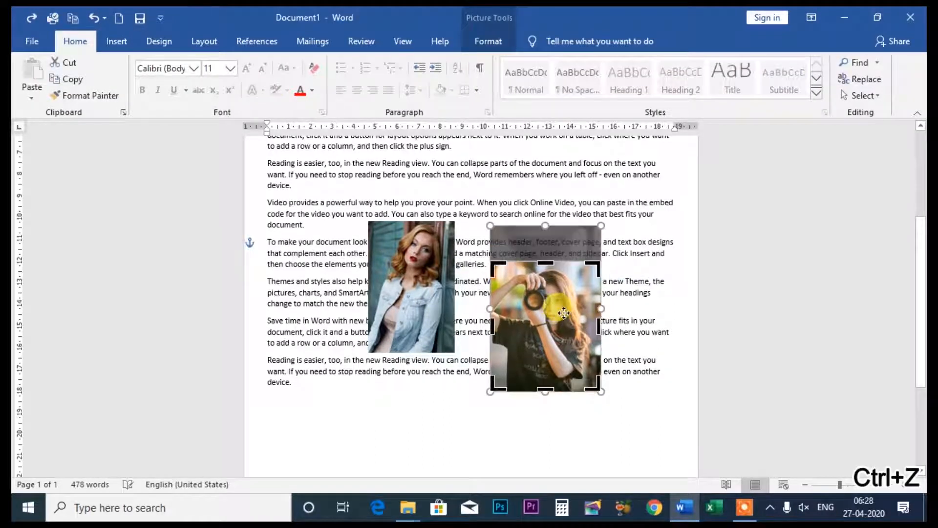
{"action": "left_click", "coordinate": [588, 466]}
{"action": "left_click", "coordinate": [547, 285]}
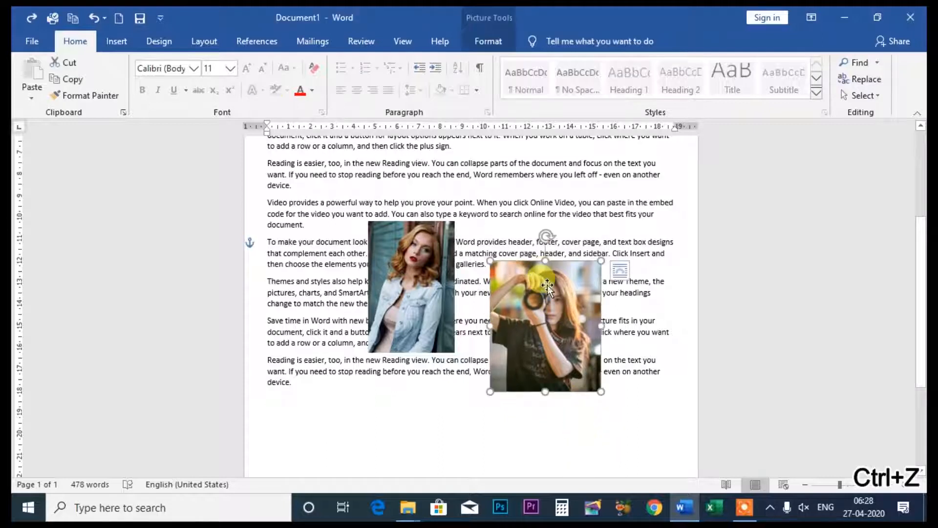
- Crop the camera photo to a heart shape, and undo the shape crop
{"action": "left_click", "coordinate": [488, 41]}
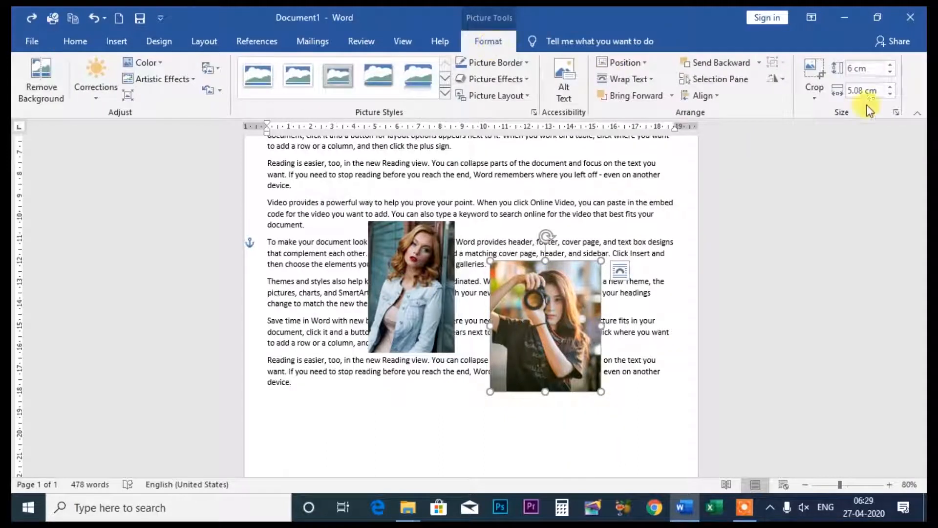
{"action": "left_click", "coordinate": [818, 99]}
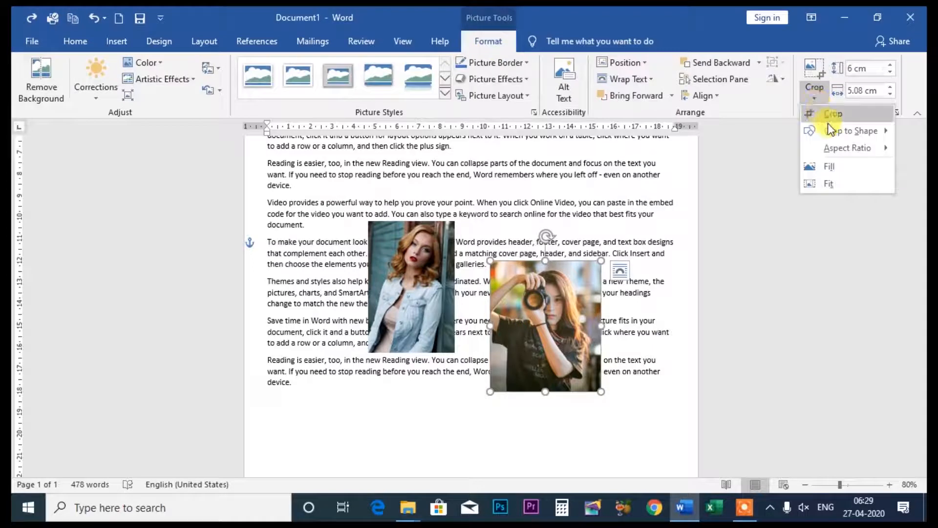
{"action": "mouse_move", "coordinate": [836, 134]}
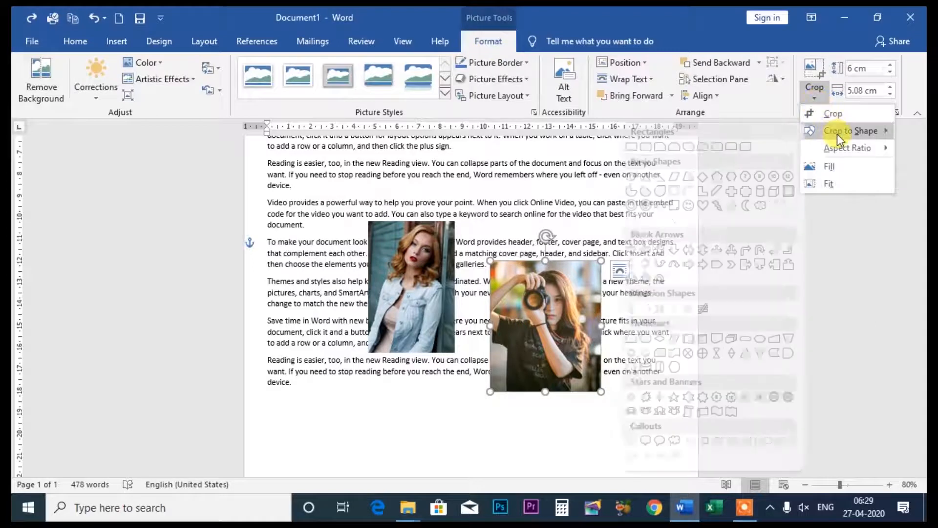
{"action": "left_click", "coordinate": [698, 208]}
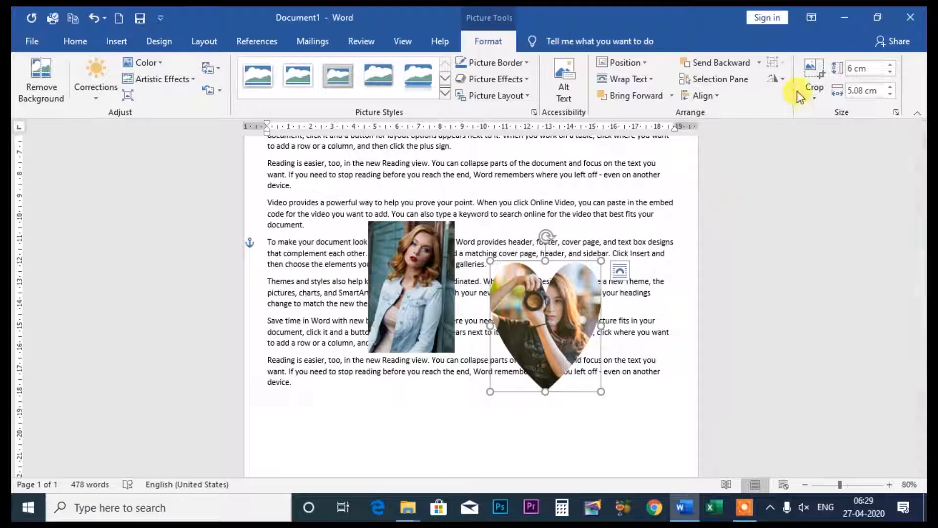
{"action": "key", "text": "ctrl+z"}
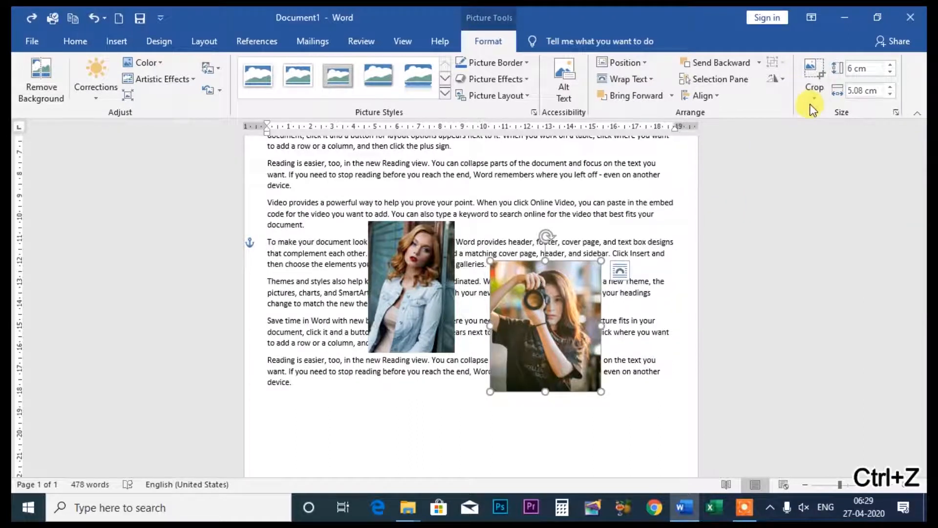
- Crop the camera photo to the bevel basic shape
{"action": "left_click", "coordinate": [811, 104]}
{"action": "left_click", "coordinate": [826, 136]}
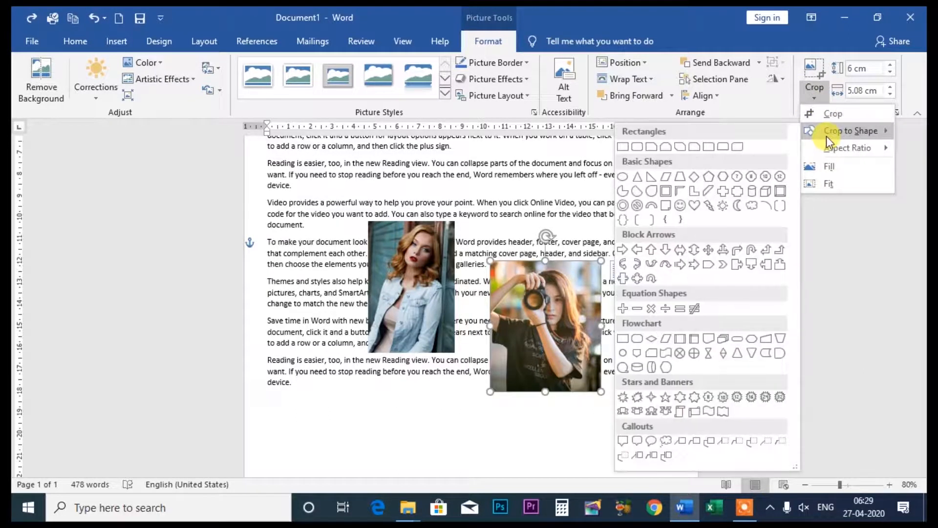
{"action": "left_click", "coordinate": [783, 193]}
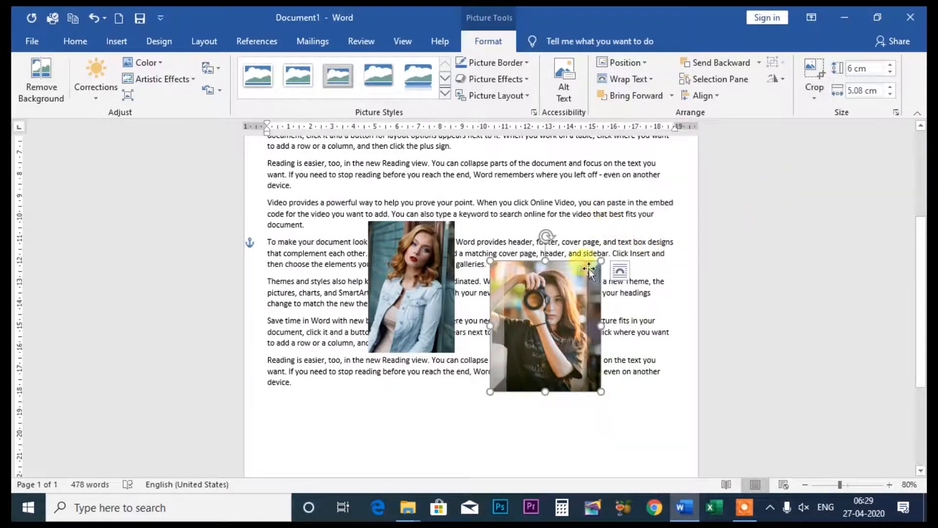
- Move the camera photo up and left so that it overlaps the denim jacket photo
{"action": "left_click", "coordinate": [890, 484]}
{"action": "left_click", "coordinate": [890, 484]}
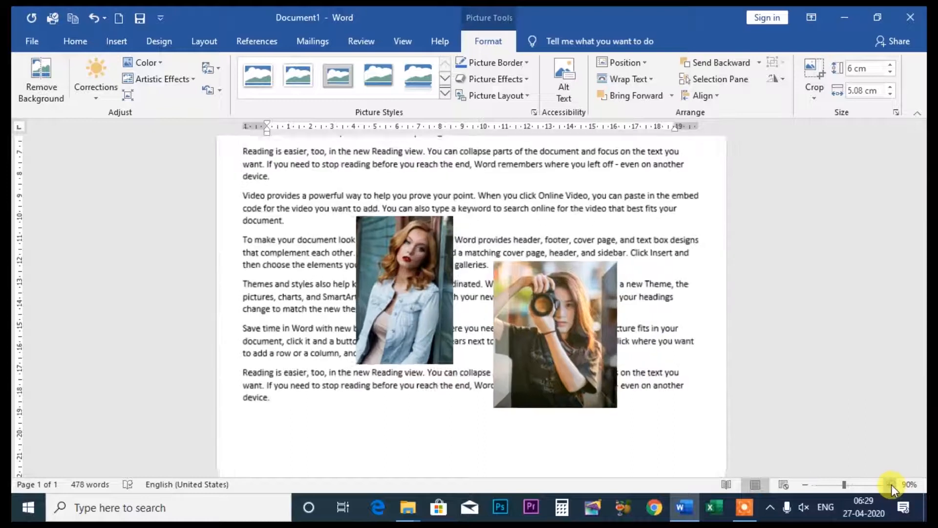
{"action": "left_click", "coordinate": [890, 484]}
{"action": "left_click", "coordinate": [890, 484]}
{"action": "left_click", "coordinate": [890, 485]}
{"action": "left_click", "coordinate": [890, 484]}
{"action": "left_click_drag", "start_coordinate": [673, 355], "coordinate": [562, 281]}
- Try cropping the camera photo to a cloud shape and to a wavy flowchart shape, undoing each crop
{"action": "left_click", "coordinate": [814, 98]}
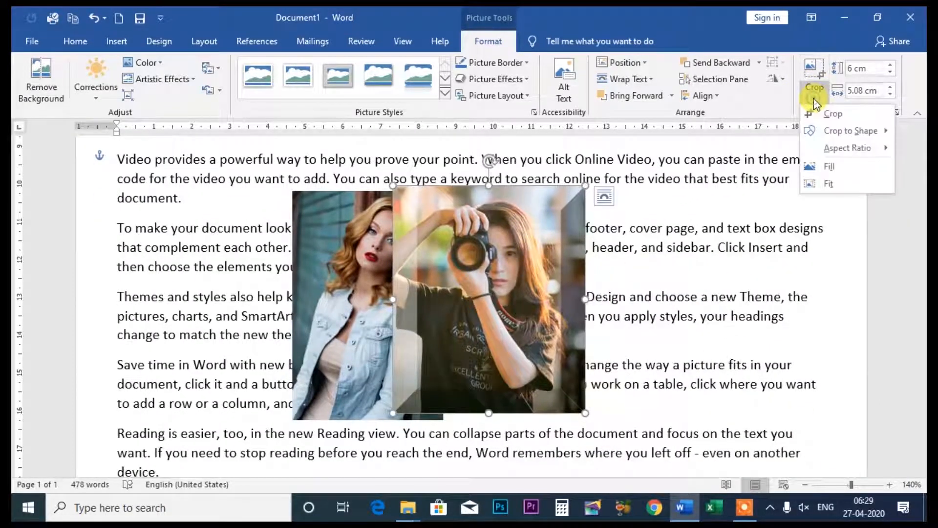
{"action": "mouse_move", "coordinate": [836, 137]}
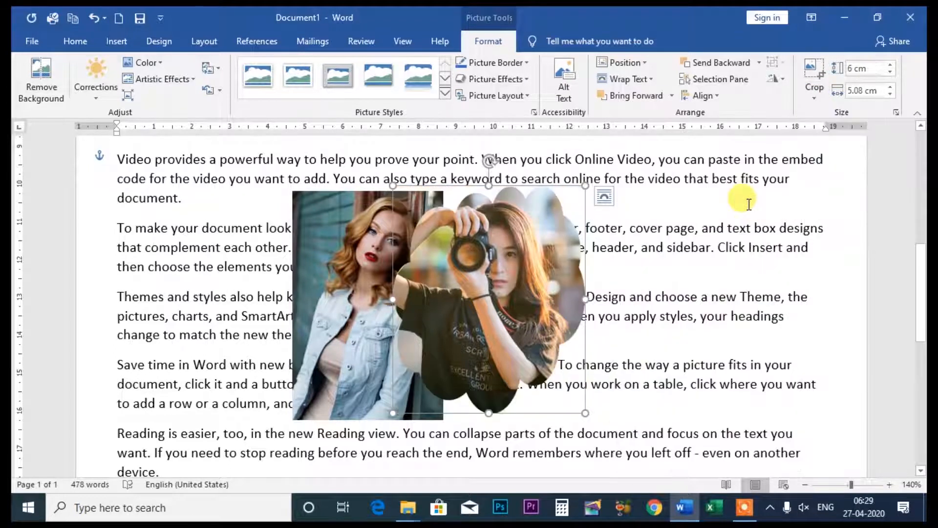
{"action": "key", "text": "ctrl+z"}
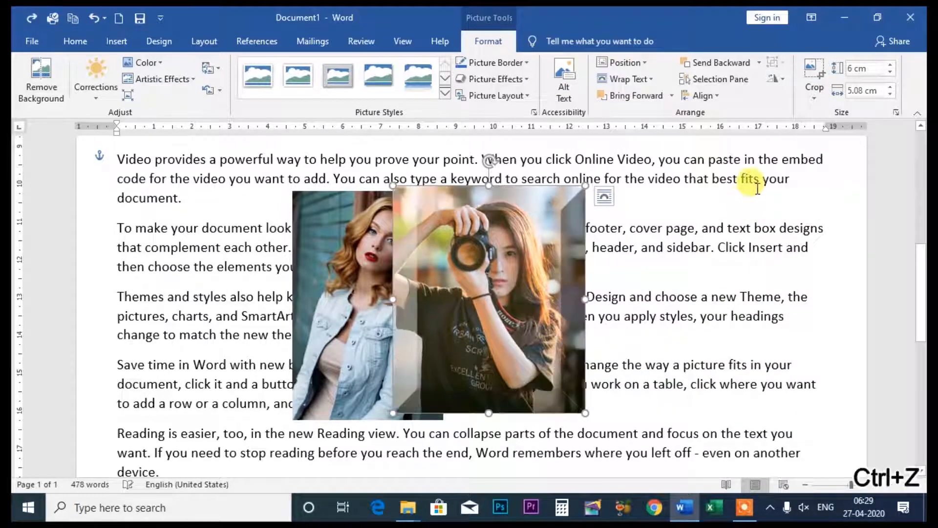
{"action": "left_click", "coordinate": [815, 98]}
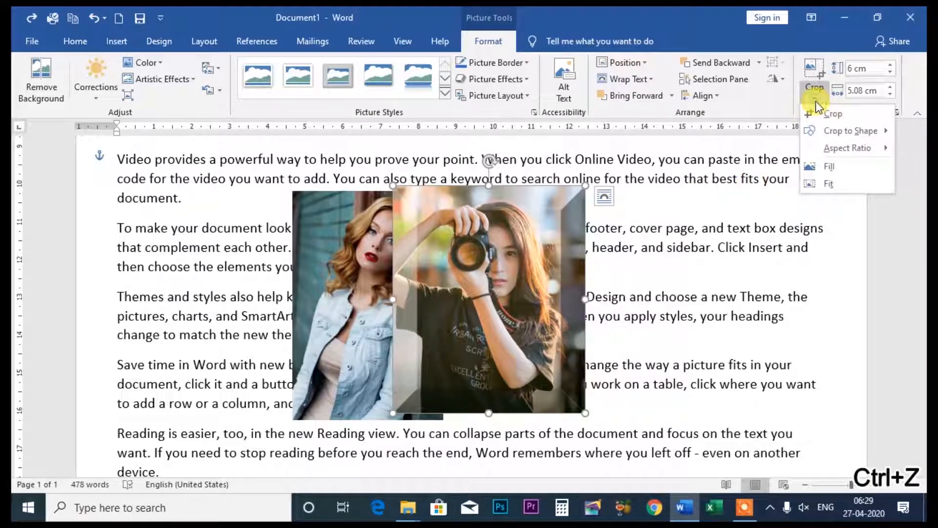
{"action": "mouse_move", "coordinate": [845, 131]}
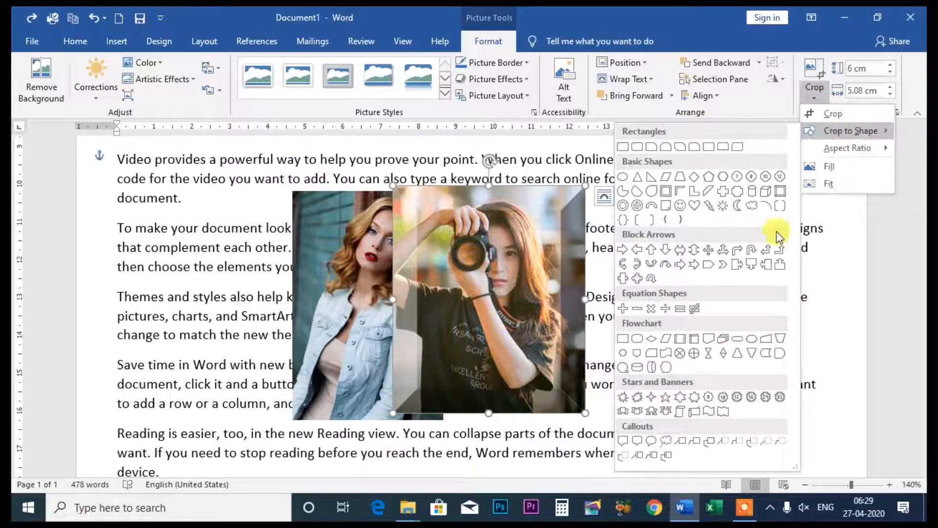
{"action": "left_click", "coordinate": [681, 339]}
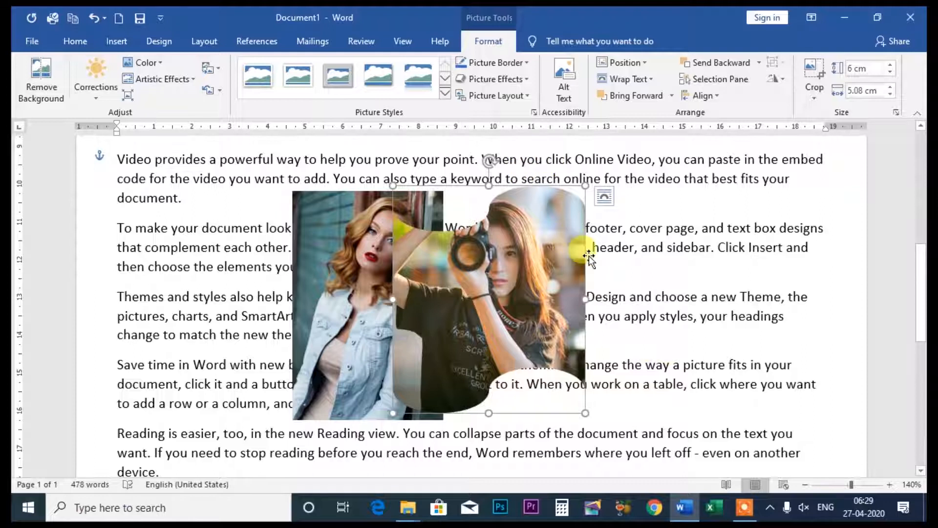
{"action": "key", "text": "ctrl+z"}
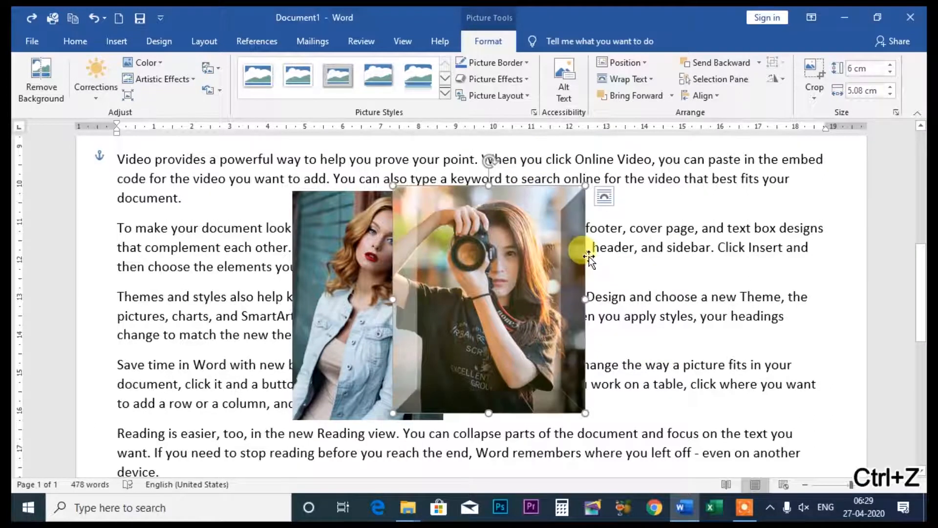
- Crop the camera photo to the 16:9 landscape aspect ratio, and undo the crop along with the photo's last move
{"action": "left_click", "coordinate": [815, 97]}
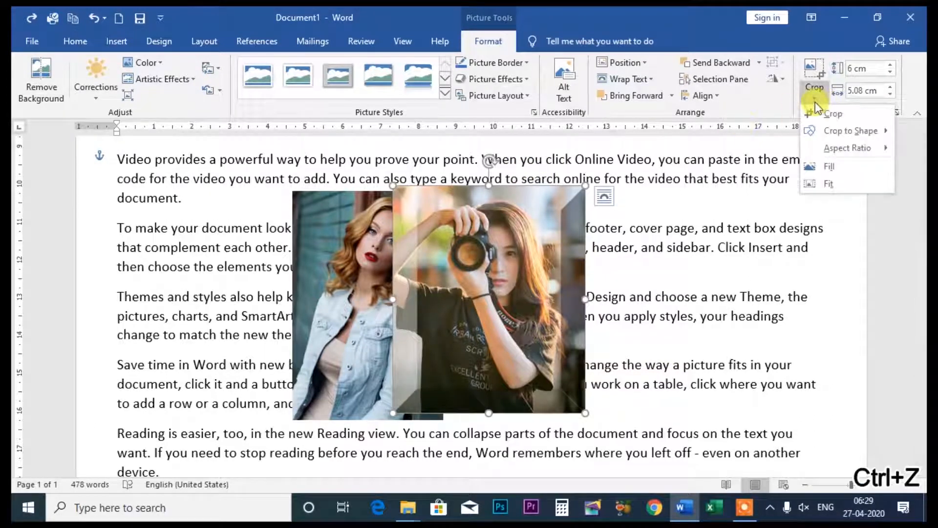
{"action": "mouse_move", "coordinate": [841, 143]}
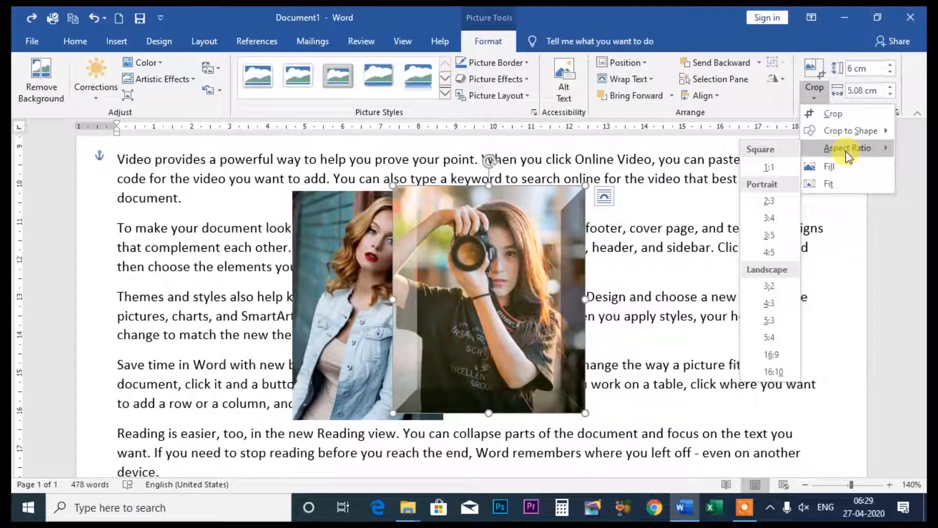
{"action": "left_click", "coordinate": [776, 356]}
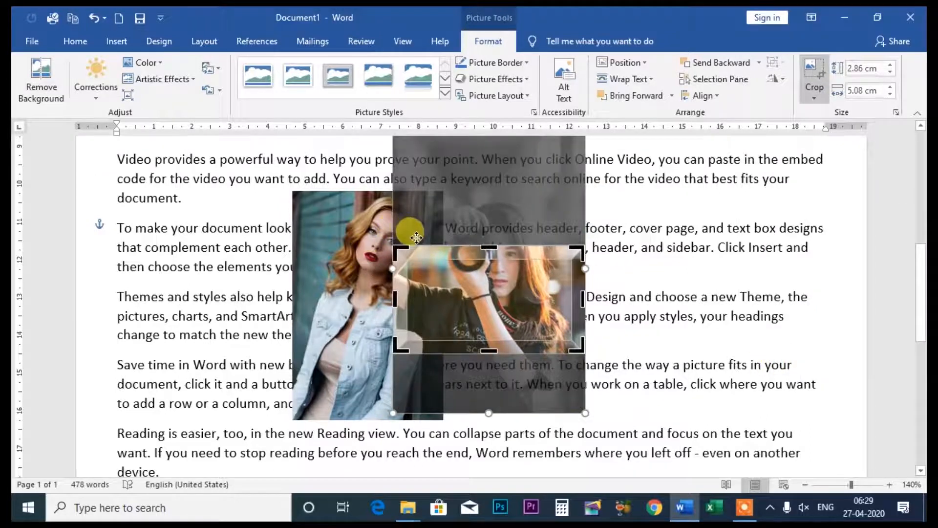
{"action": "left_click", "coordinate": [416, 237]}
{"action": "left_click", "coordinate": [497, 246]}
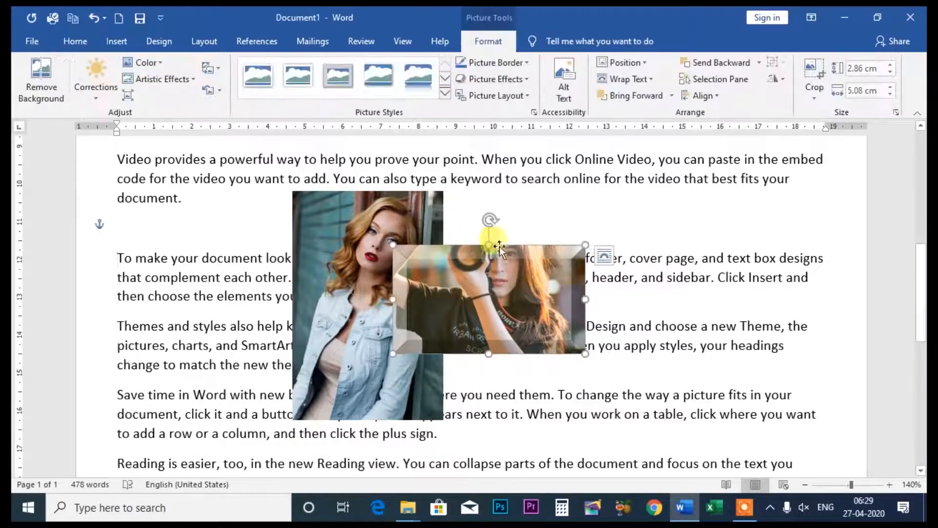
{"action": "key", "text": "ctrl+z"}
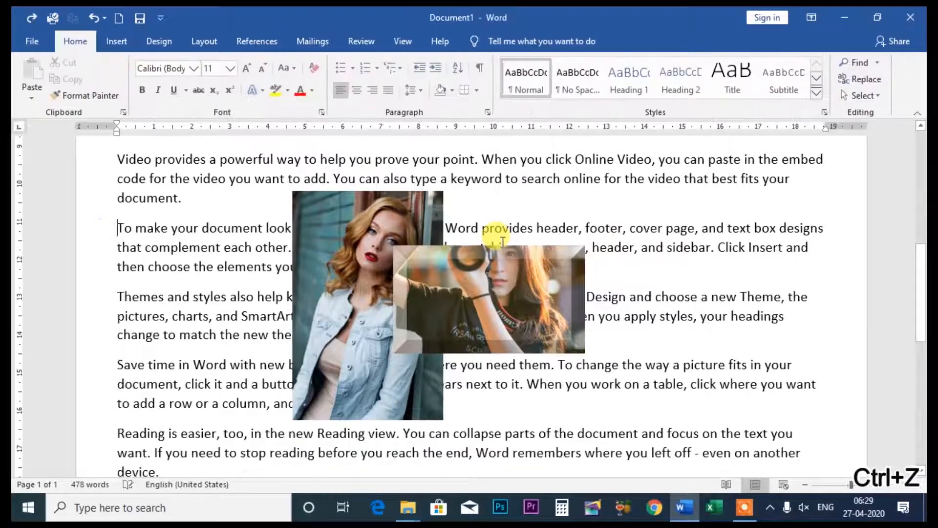
{"action": "left_click", "coordinate": [497, 262]}
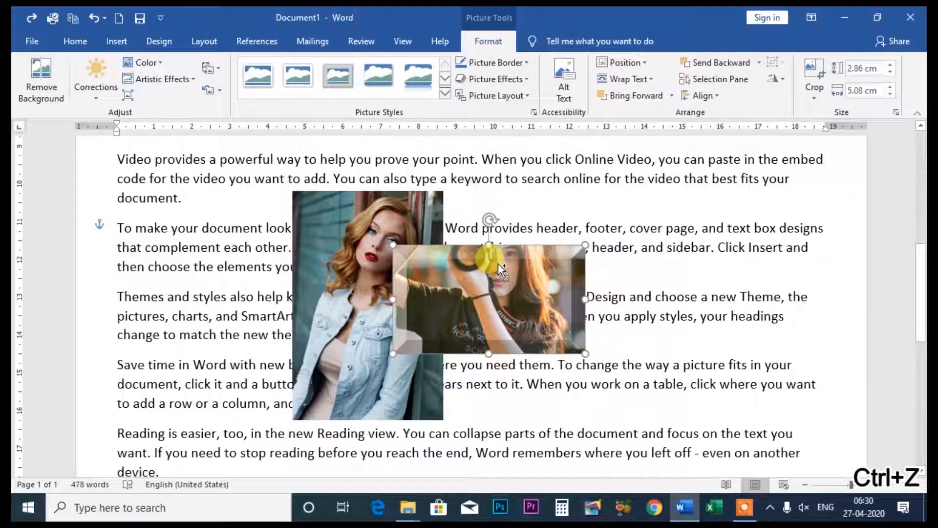
{"action": "key", "text": "ctrl+z"}
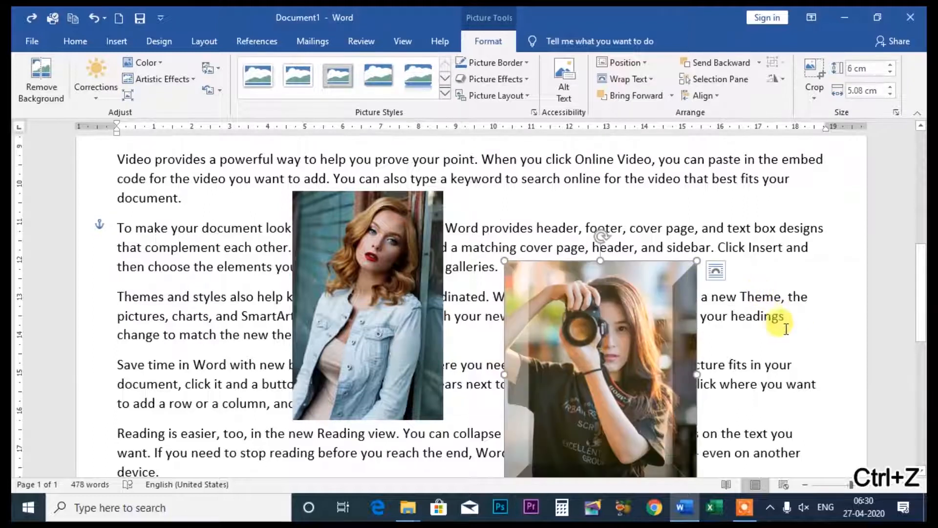
- Crop the camera photo to the 3:5 portrait aspect ratio
{"action": "left_click", "coordinate": [814, 96]}
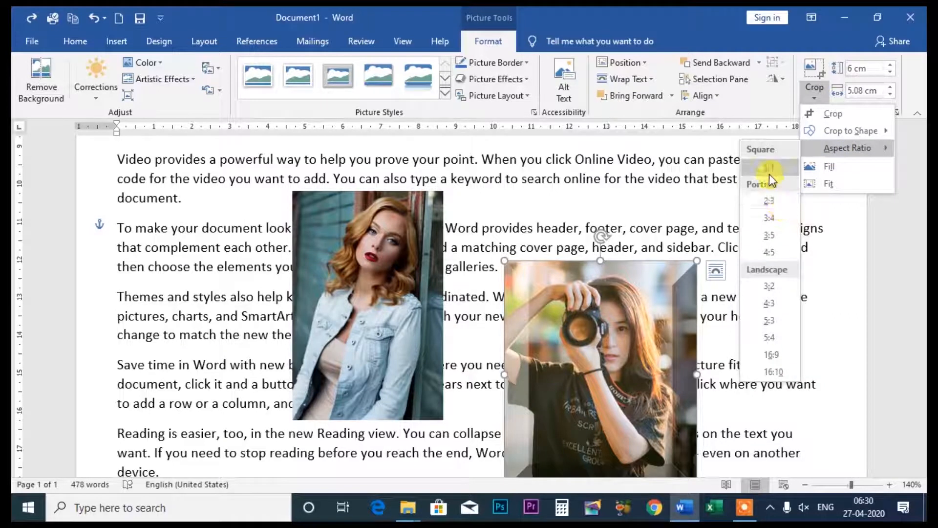
{"action": "left_click", "coordinate": [771, 240]}
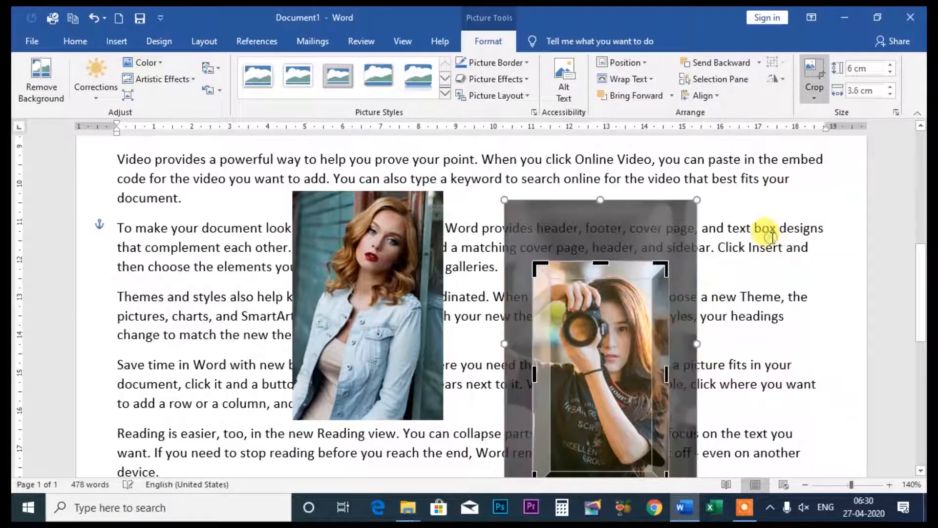
{"action": "left_click", "coordinate": [772, 211]}
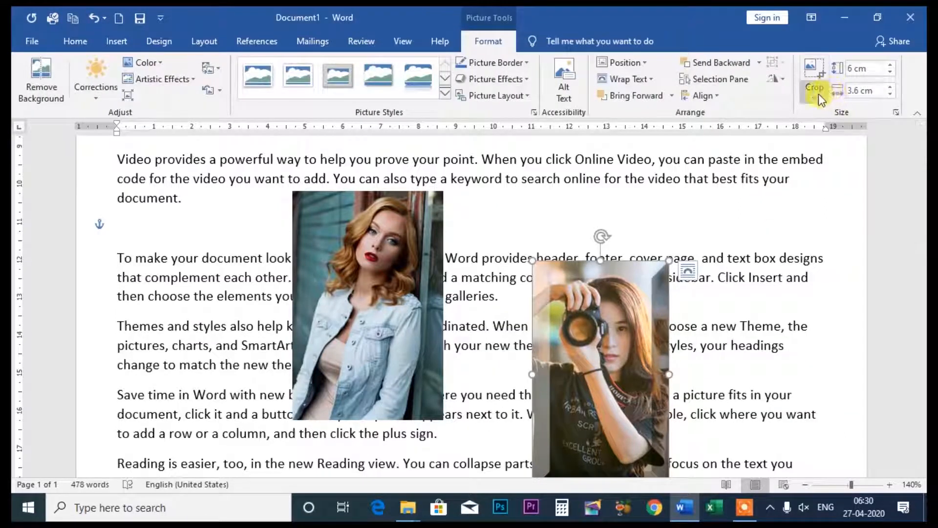
- Apply the Fill crop option to the camera photo's picture area, and finish cropping
{"action": "left_click", "coordinate": [816, 95]}
{"action": "mouse_move", "coordinate": [833, 149]}
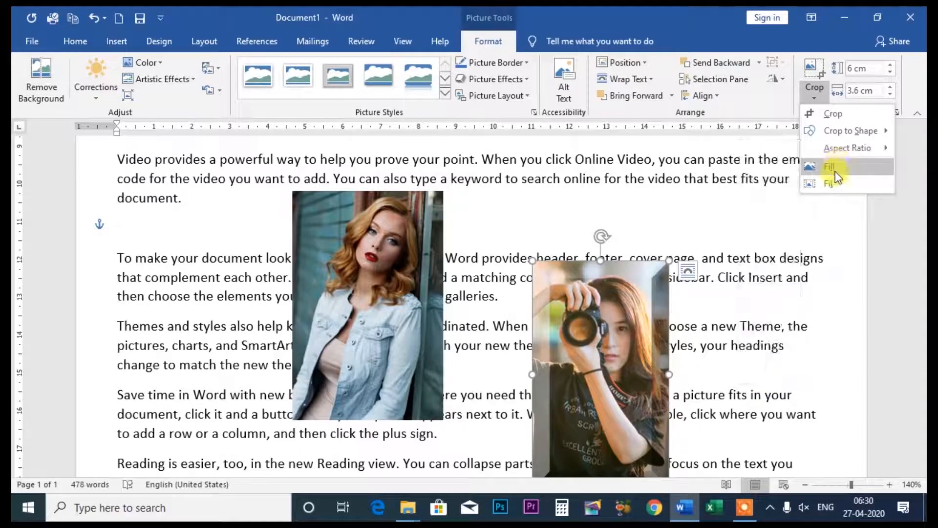
{"action": "left_click", "coordinate": [817, 166]}
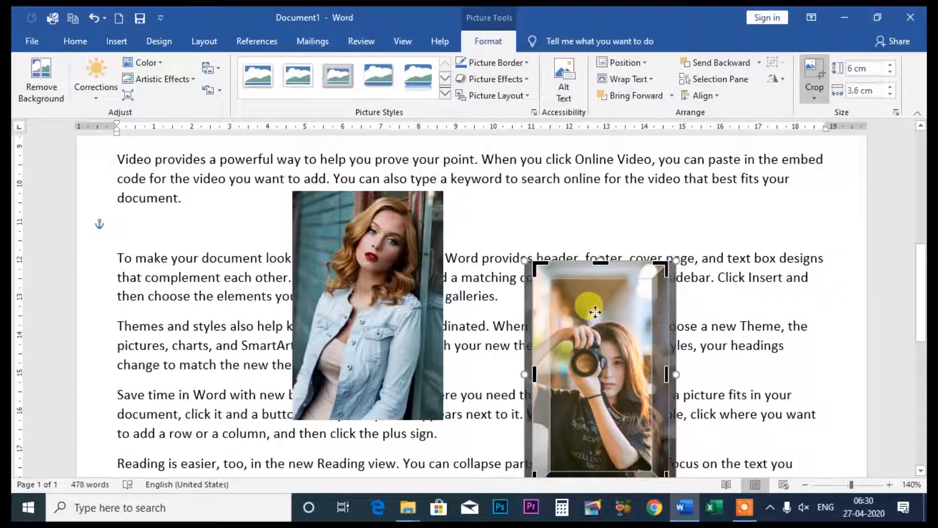
{"action": "left_click", "coordinate": [666, 230]}
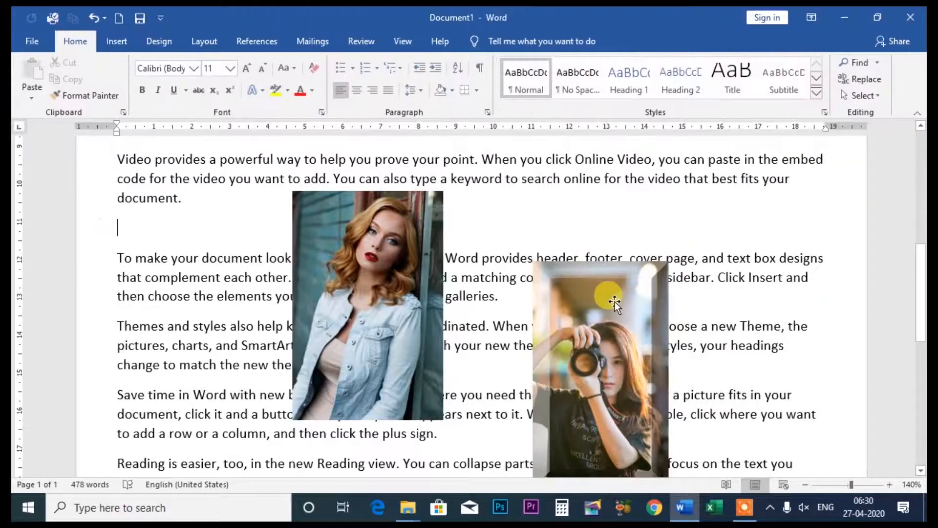
- Apply the Fill crop option to the camera photo again, and finish cropping
{"action": "left_click", "coordinate": [614, 301]}
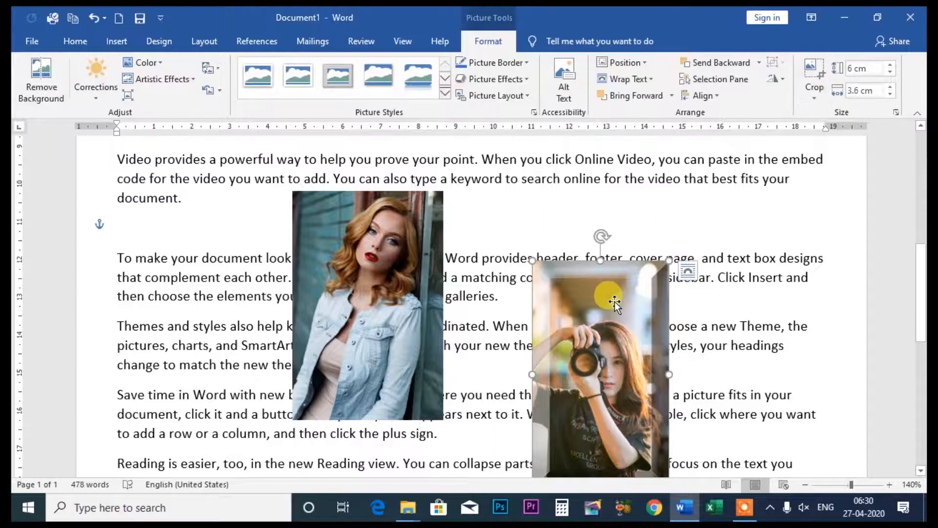
{"action": "left_click", "coordinate": [814, 92]}
{"action": "left_click", "coordinate": [815, 165]}
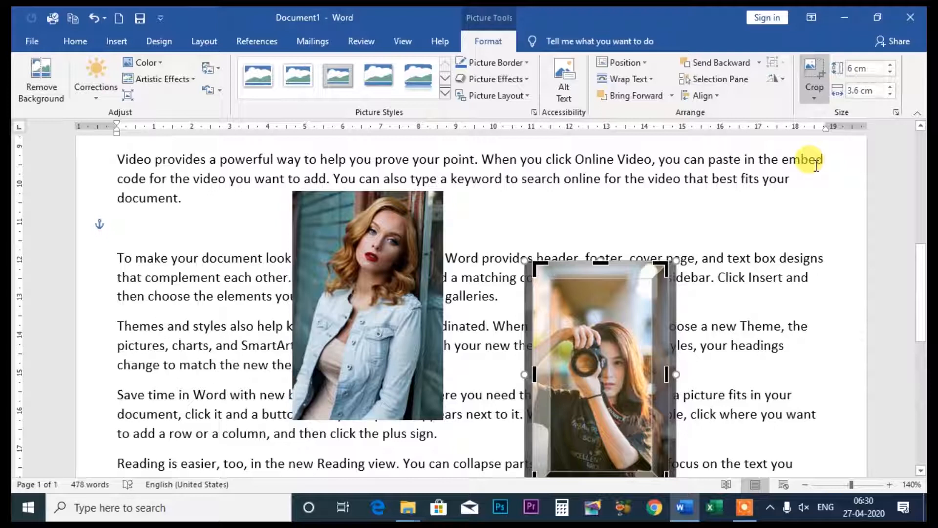
{"action": "left_click", "coordinate": [811, 176]}
- Apply the Fit crop option to the camera photo, and add a blank line above the "To make your document look" paragraph
{"action": "left_click", "coordinate": [614, 308]}
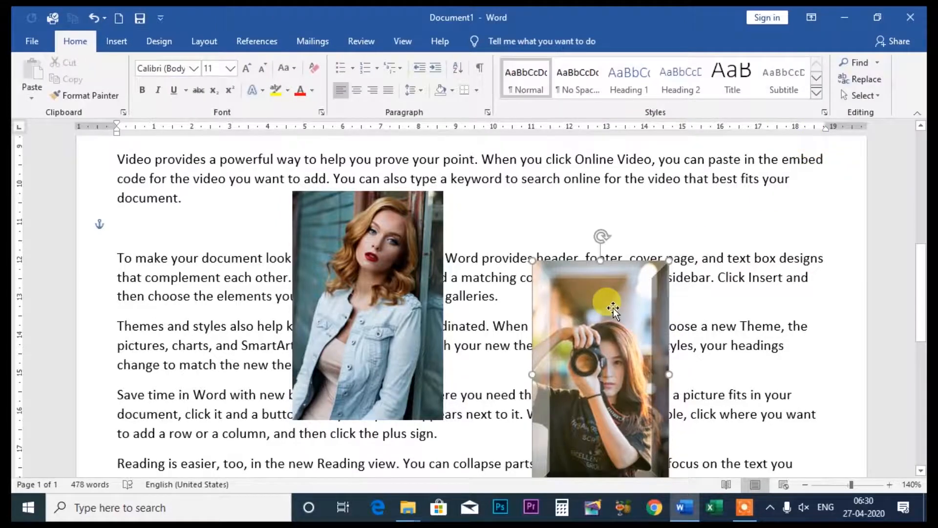
{"action": "left_click", "coordinate": [814, 97]}
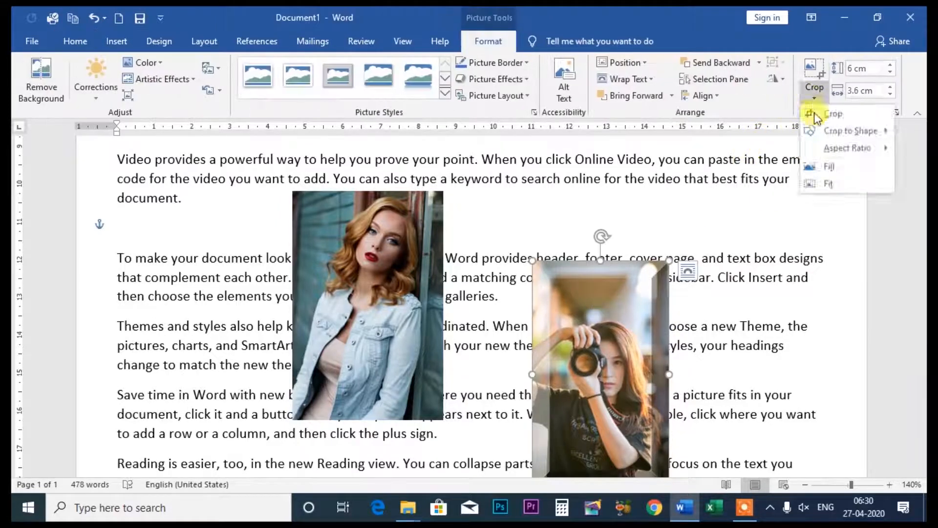
{"action": "left_click", "coordinate": [825, 184]}
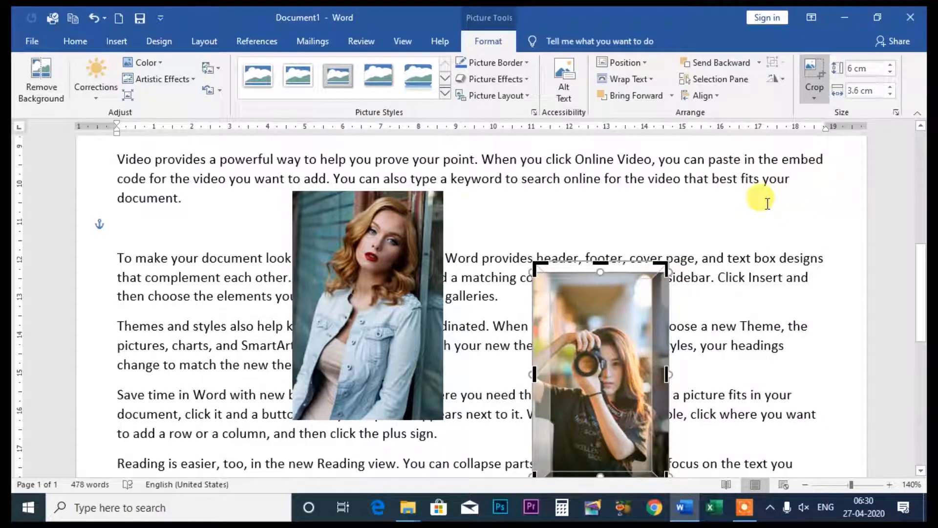
{"action": "key", "text": "Return"}
- Enlarge the camera photo to a height of 6.7 cm, and reduce the height to 5.8 cm
{"action": "left_click", "coordinate": [620, 335]}
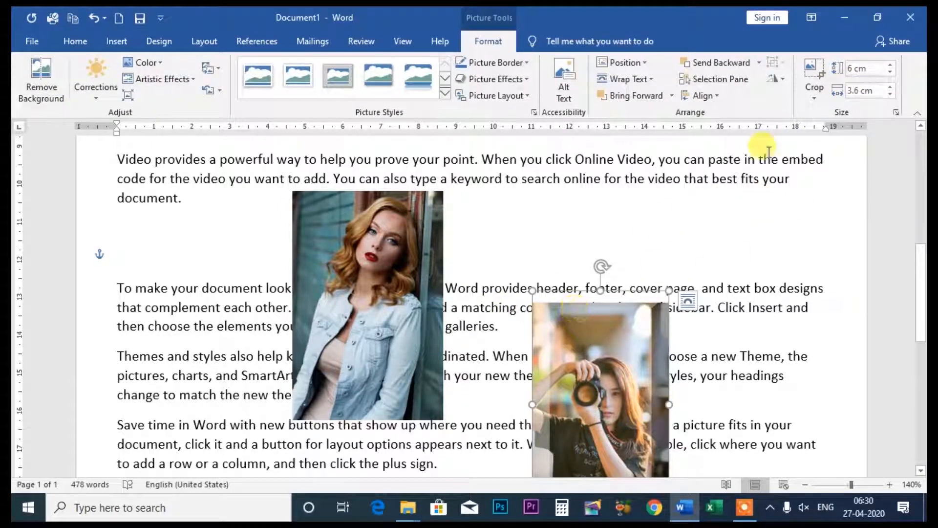
{"action": "left_click", "coordinate": [891, 65]}
{"action": "left_click", "coordinate": [891, 65]}
{"action": "left_click", "coordinate": [891, 65]}
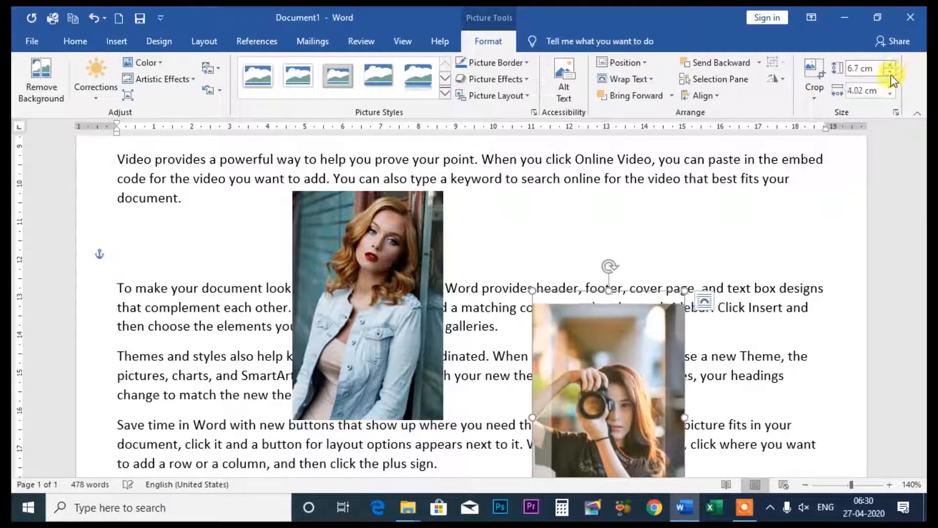
{"action": "left_click", "coordinate": [890, 73]}
{"action": "double_click", "coordinate": [890, 73]}
{"action": "double_click", "coordinate": [890, 73]}
{"action": "double_click", "coordinate": [890, 73]}
{"action": "double_click", "coordinate": [890, 73]}
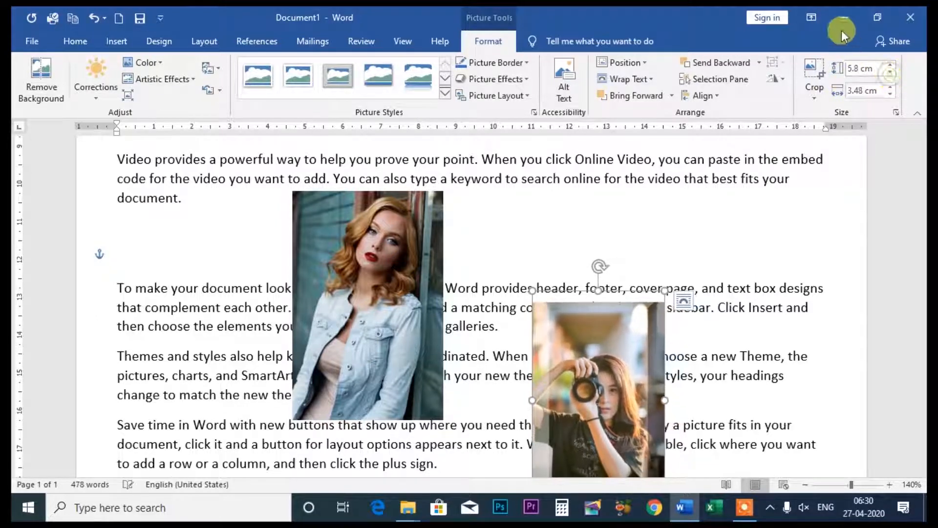
- Increase the camera photo's width to 3.7 cm, and reduce the width to 3.5 cm
{"action": "left_click", "coordinate": [890, 87]}
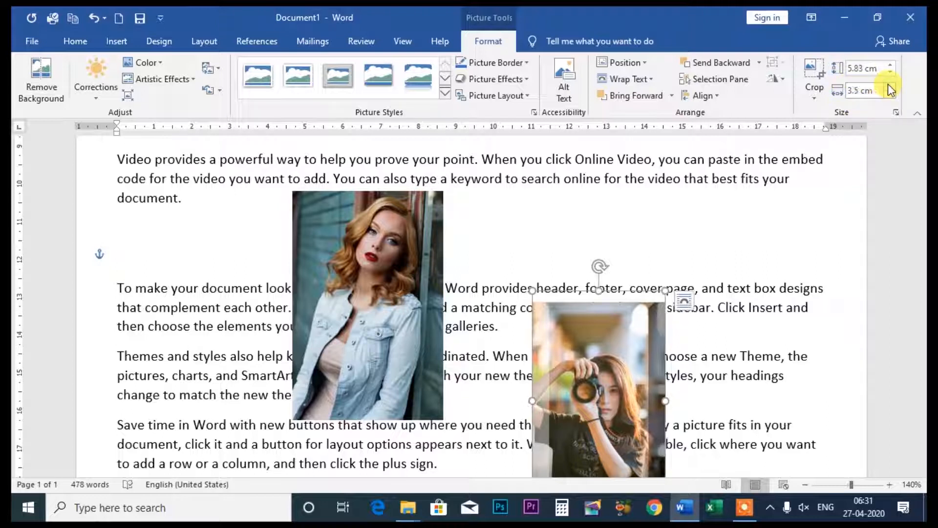
{"action": "left_click", "coordinate": [890, 88]}
{"action": "left_click", "coordinate": [890, 88]}
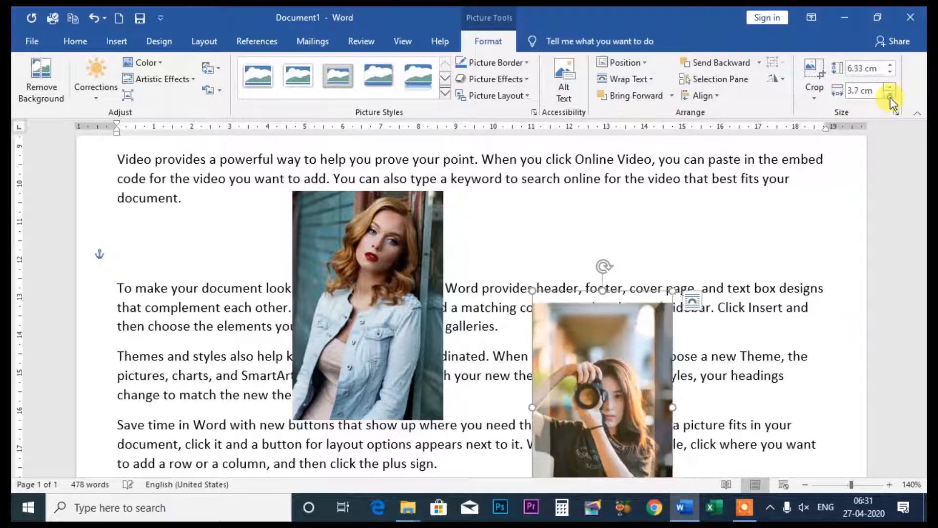
{"action": "double_click", "coordinate": [890, 96]}
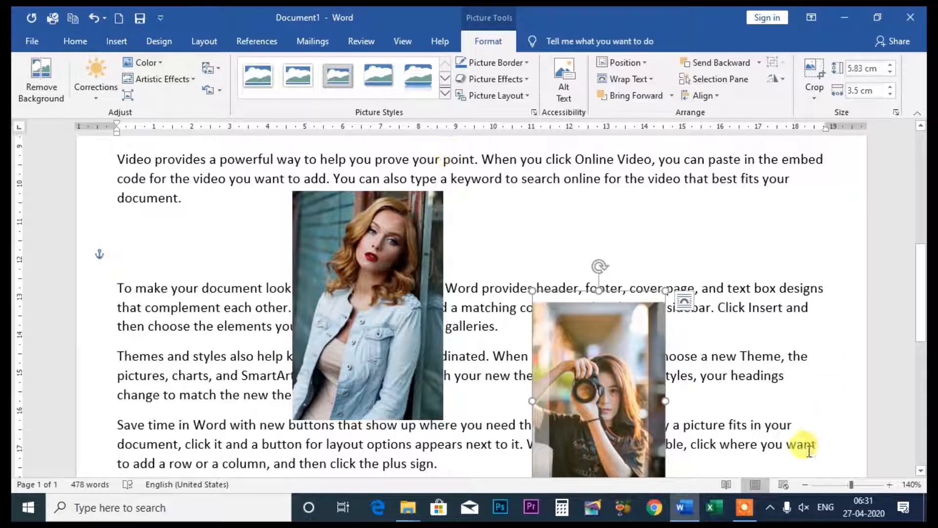
{"action": "left_click", "coordinate": [745, 510]}
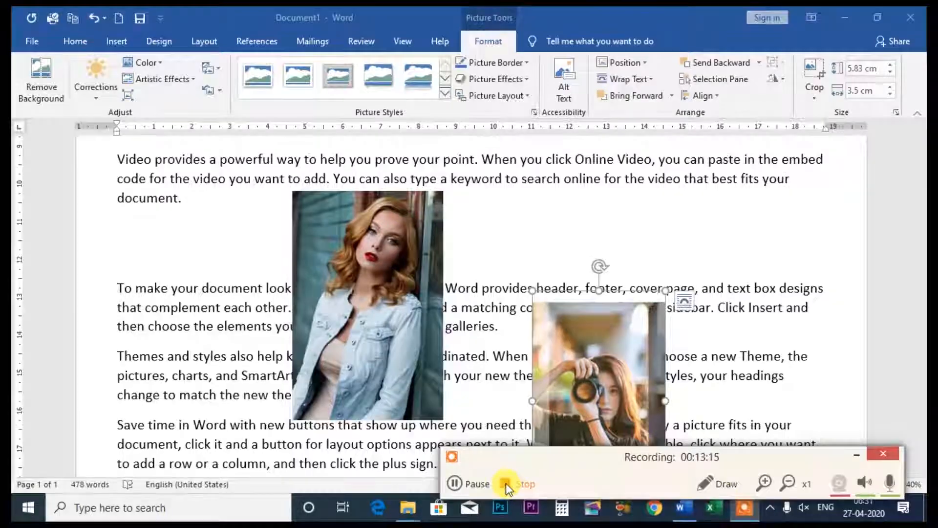
{"action": "left_click", "coordinate": [506, 483]}
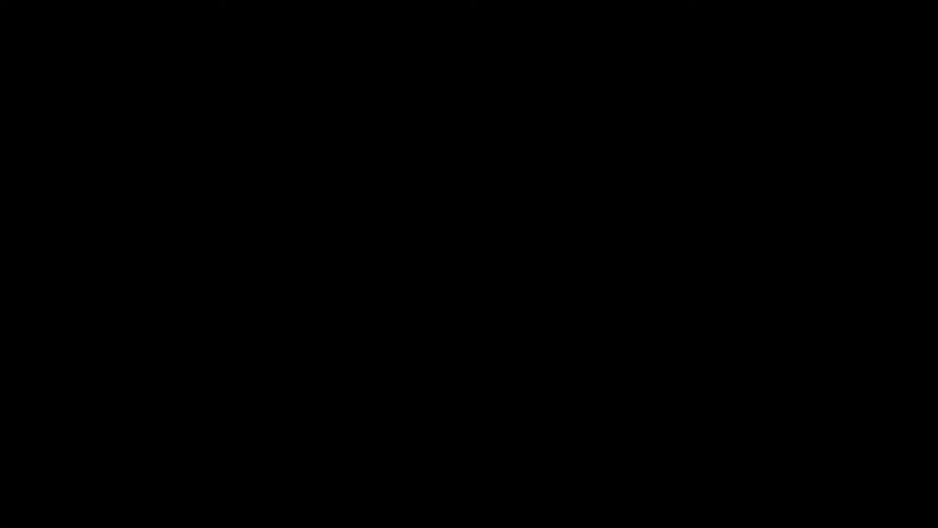